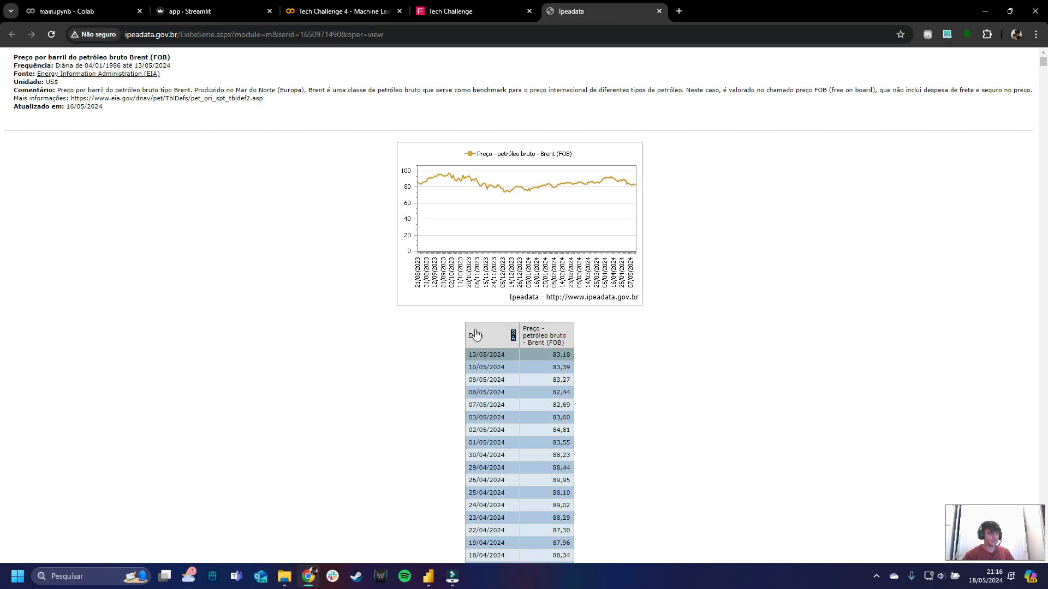
Step: Look through the daily Brent crude oil price table on the Ipeadata page
scroll(565, 343, down, 4)
mouse_move(1044, 69)
mouse_down()
mouse_move(1037, 559)
mouse_move(1043, 52)
mouse_up()
Step: Switch to the Tech Challenge brief and read the objectives on the interactive dashboard and the storytelling with insights
click(469, 11)
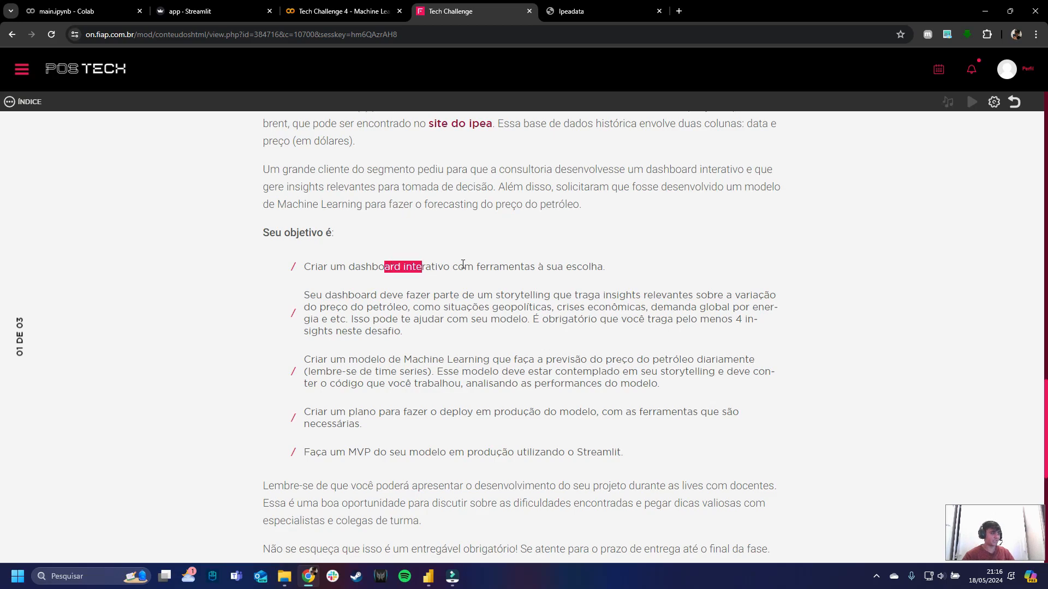
drag(403, 267, 623, 281)
click(584, 257)
drag(315, 293, 638, 309)
click(453, 338)
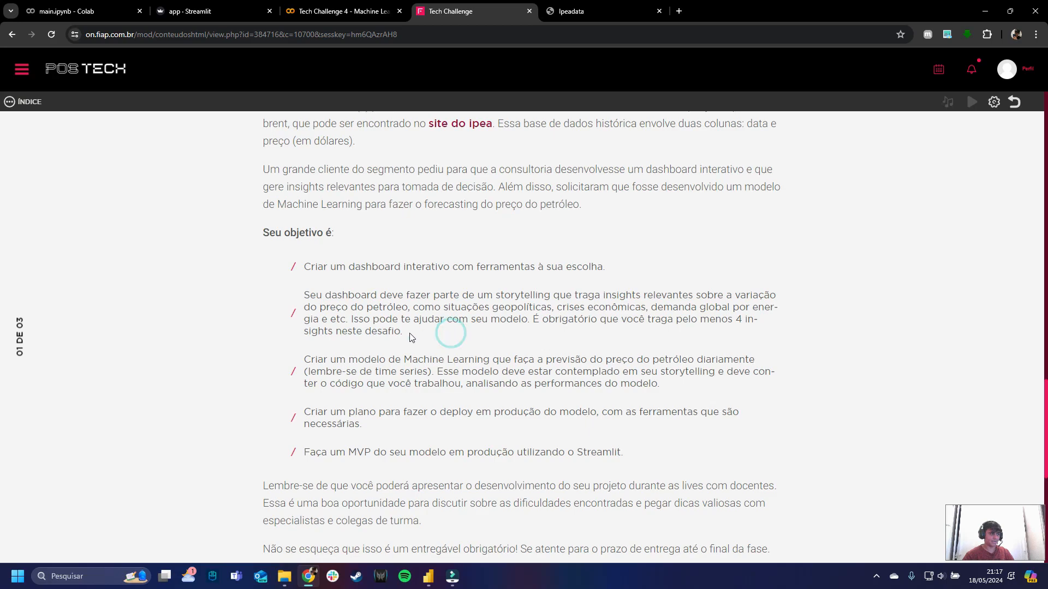
Step: Read the brief's objectives on the Machine Learning price forecast, the production deployment plan and the Streamlit MVP
drag(328, 359, 600, 372)
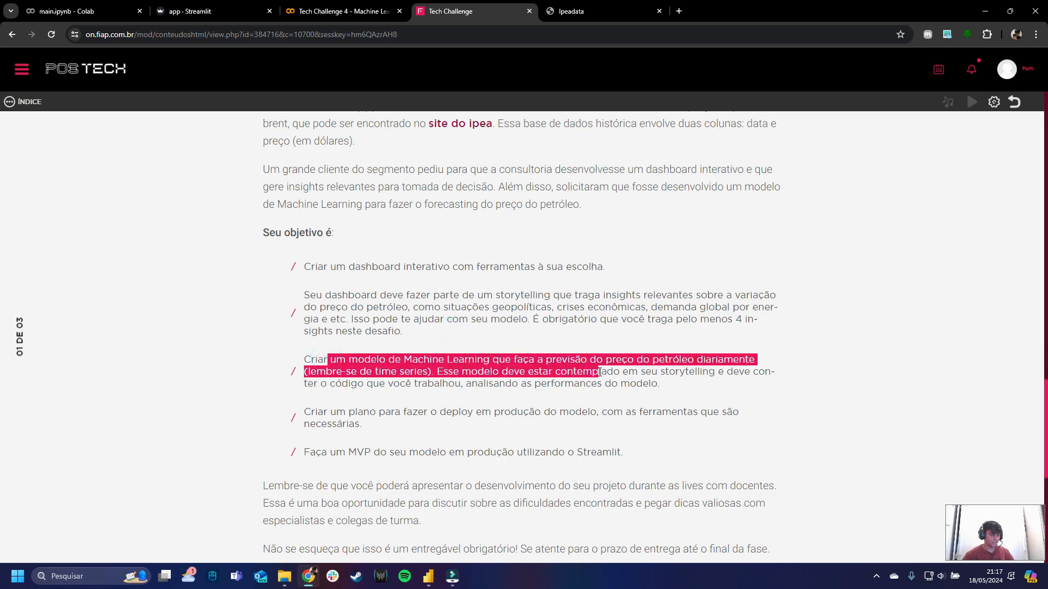
click(505, 385)
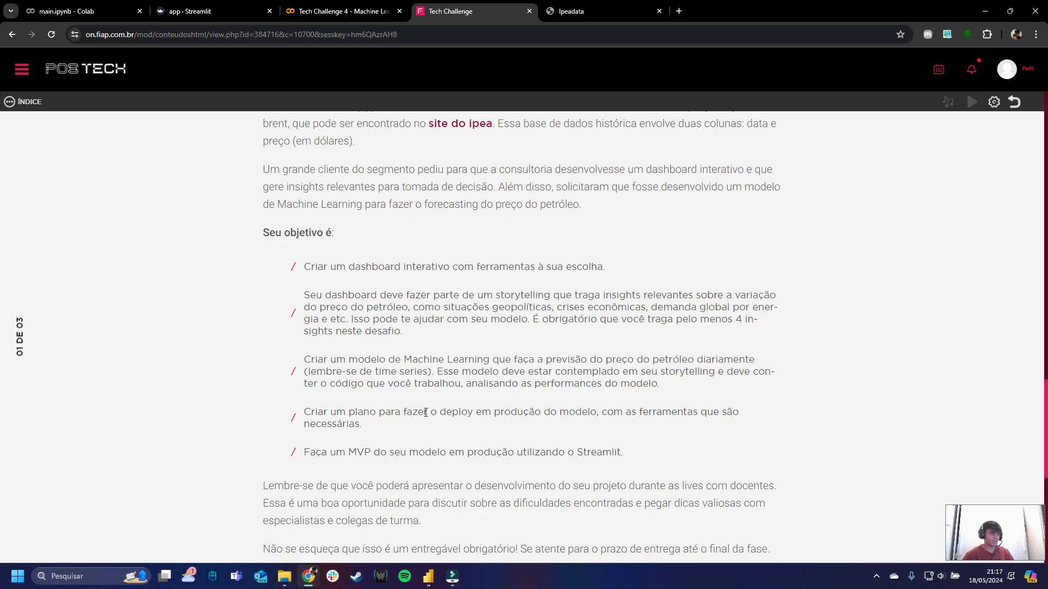
drag(322, 410, 385, 429)
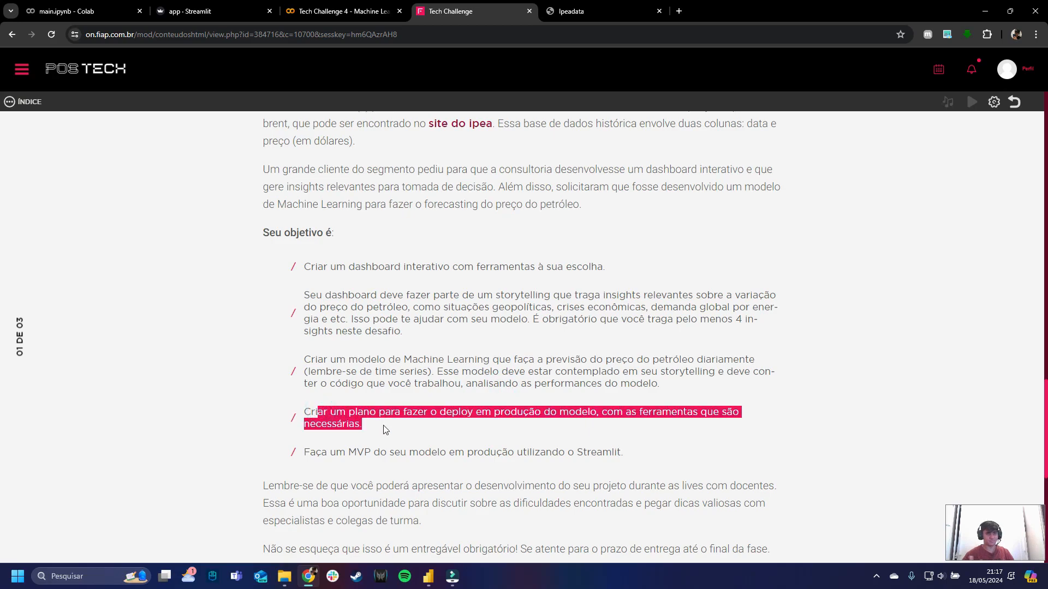
click(384, 429)
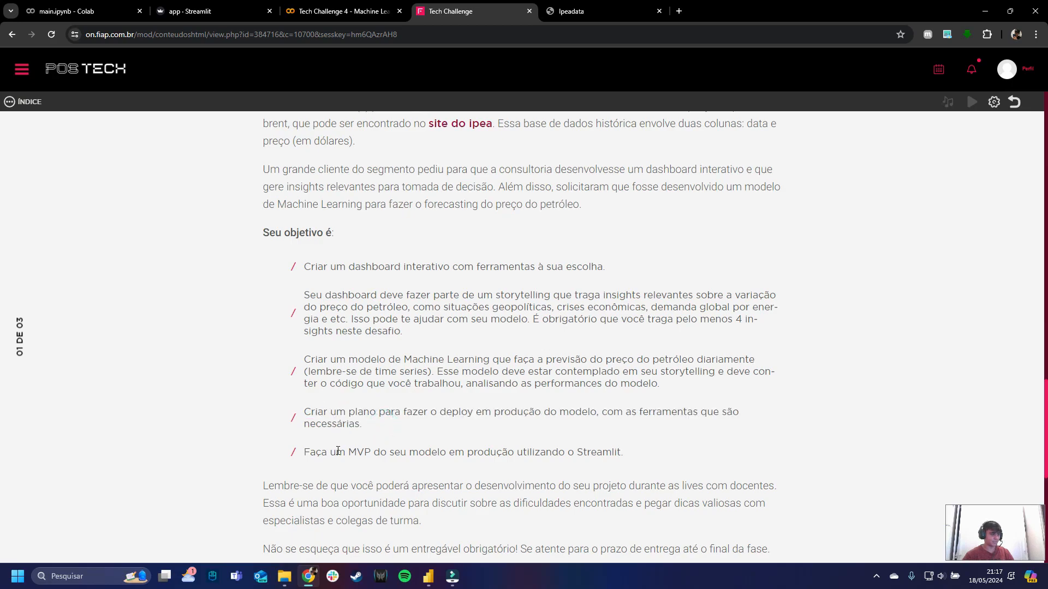
drag(344, 453, 624, 462)
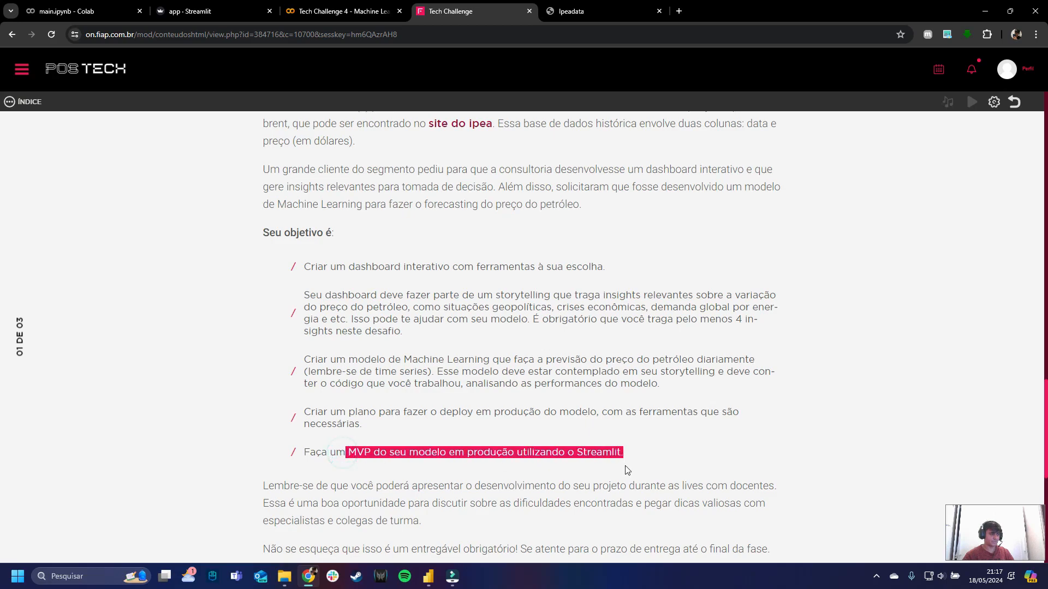
click(624, 455)
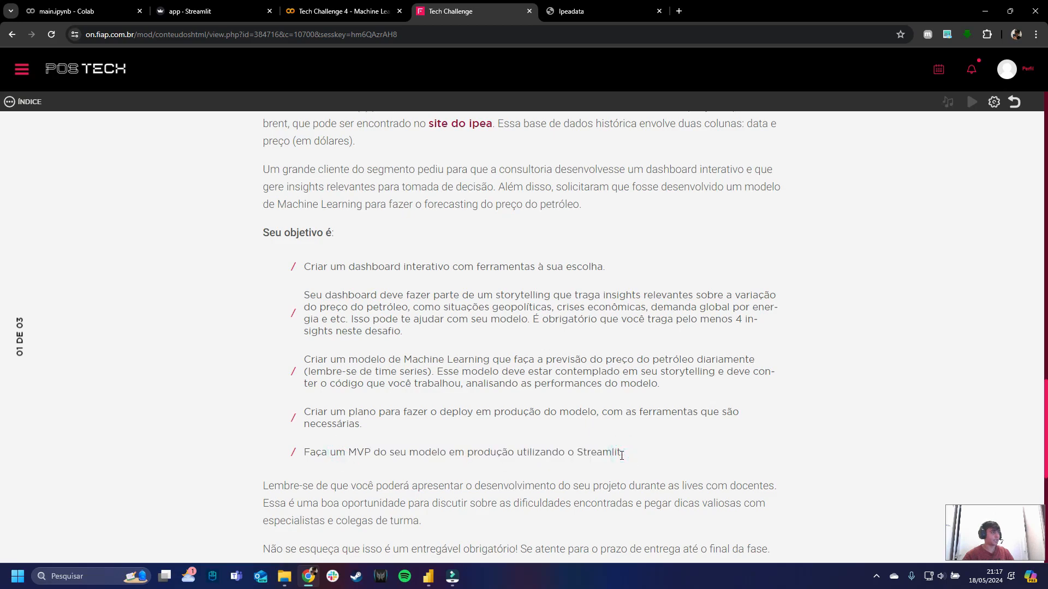
Step: Switch to the main.ipynb notebook in Colab and review its "pip install streamlit" and "%%writefile app.py" cells
click(91, 11)
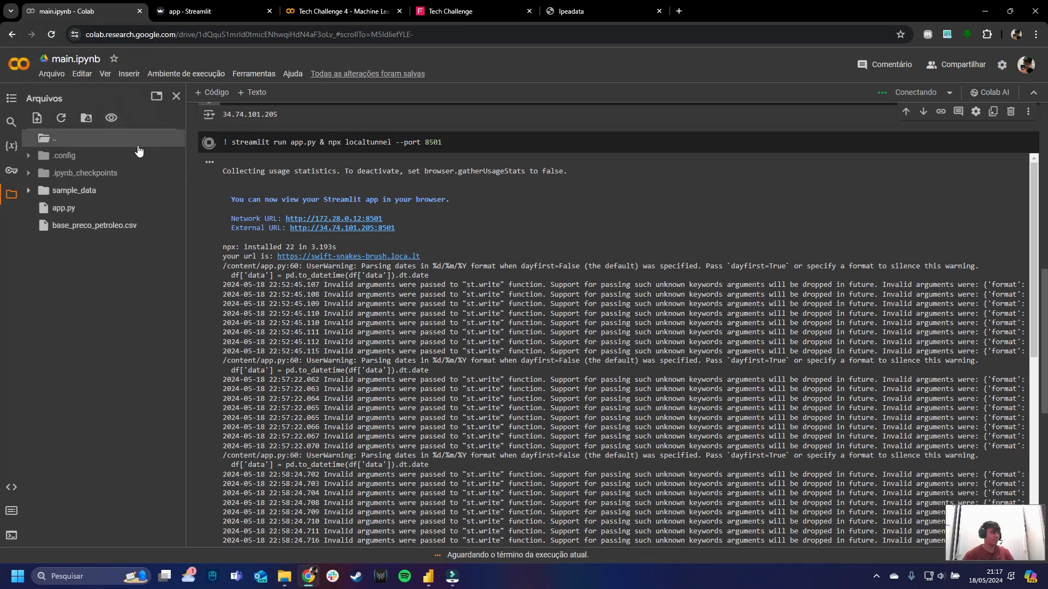
scroll(476, 274, up, 5)
scroll(476, 252, up, 4)
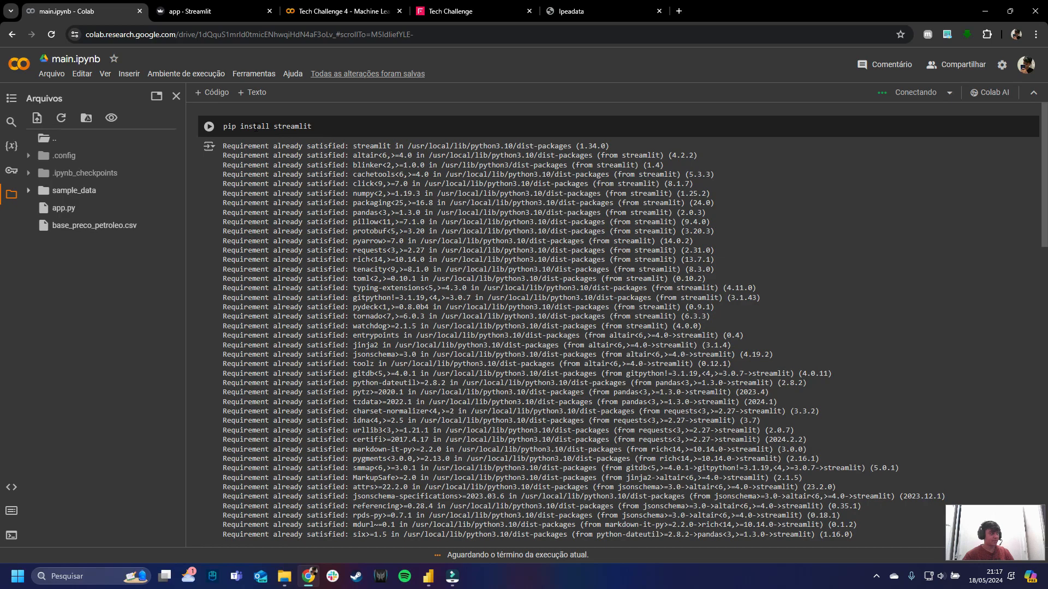
click(239, 129)
scroll(239, 129, down, 5)
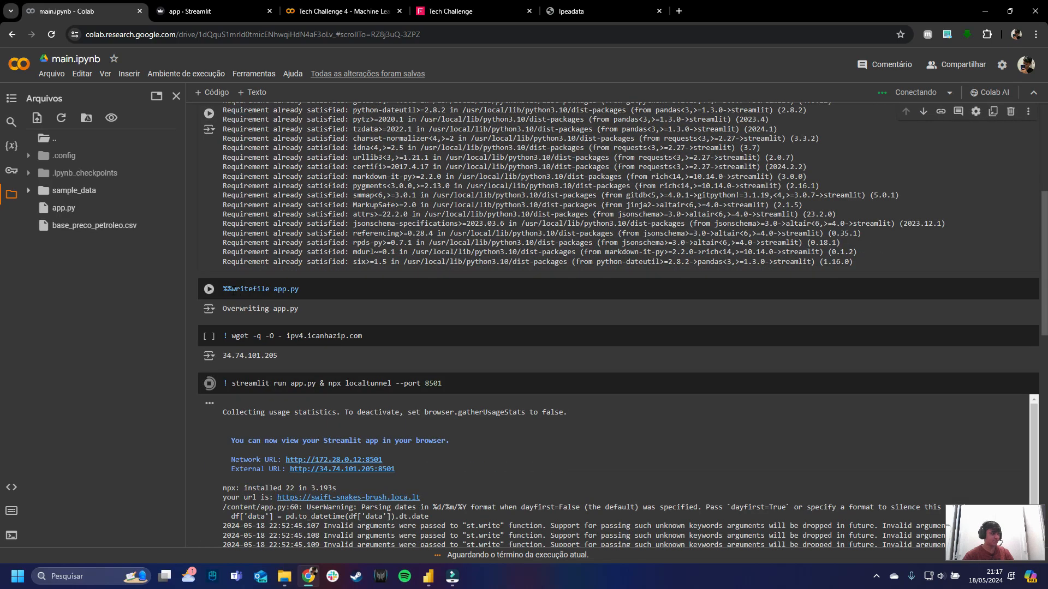
drag(229, 289, 299, 290)
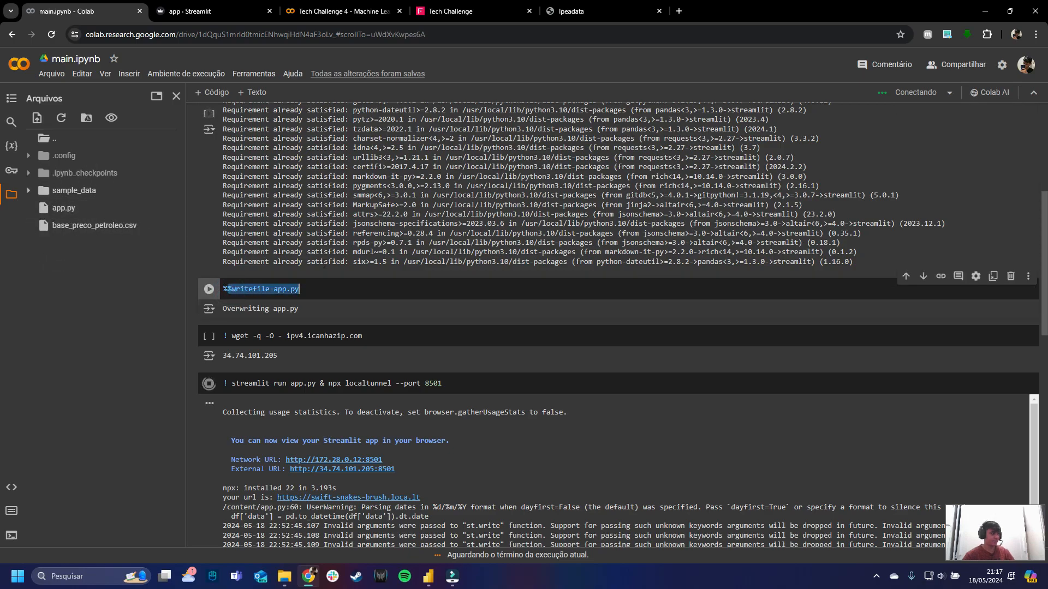
scroll(326, 266, down, 1)
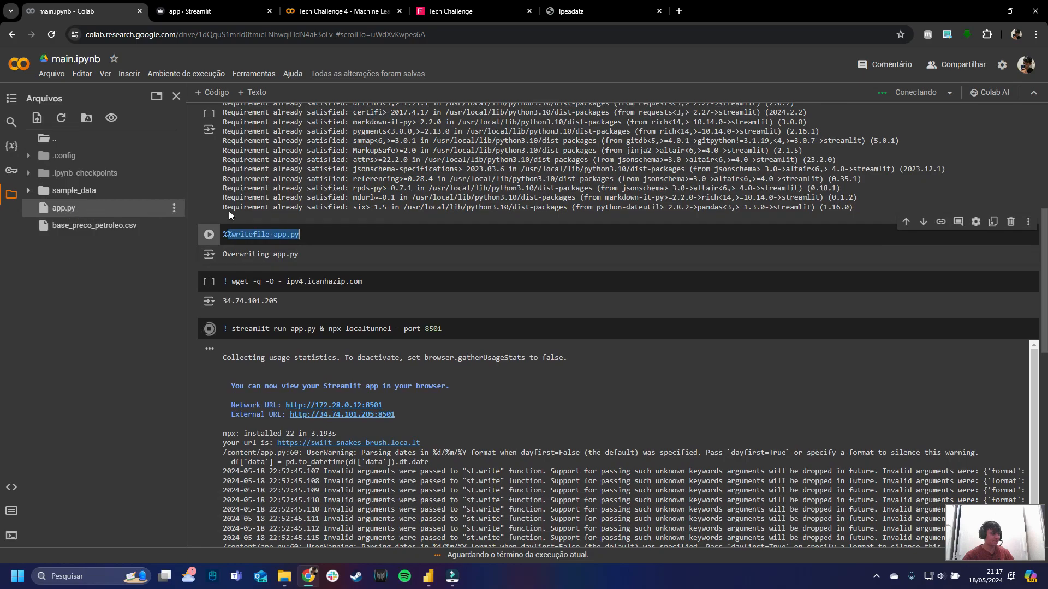
Step: Review the notebook's wget and "streamlit run app.py & npx localtunnel --port 8501" cells and view the running Streamlit app
drag(231, 282, 362, 282)
drag(233, 329, 442, 329)
scroll(257, 316, down, 1)
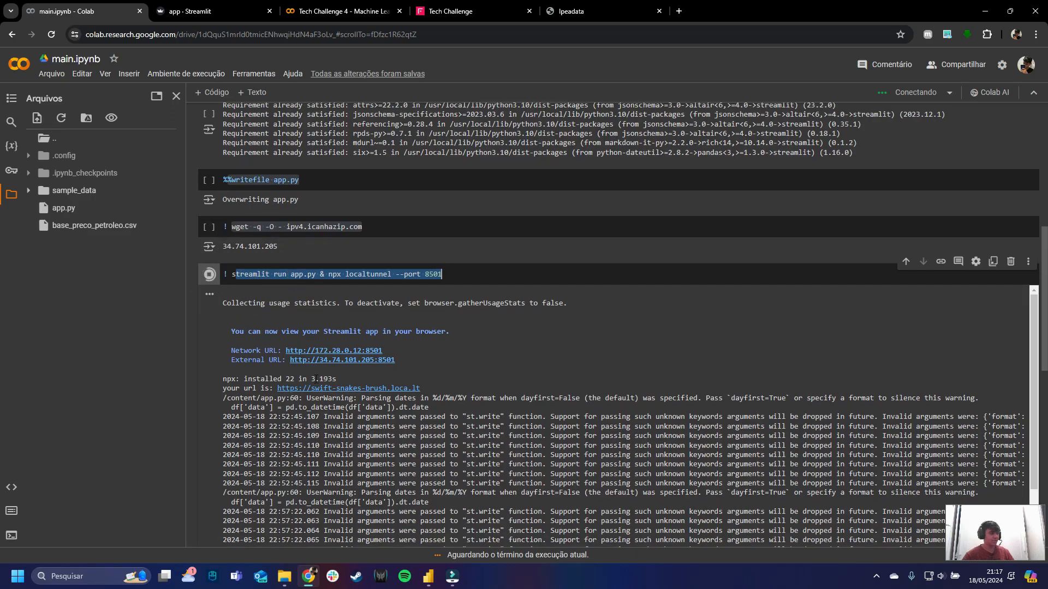
key(ctrl)
key(ctrl)
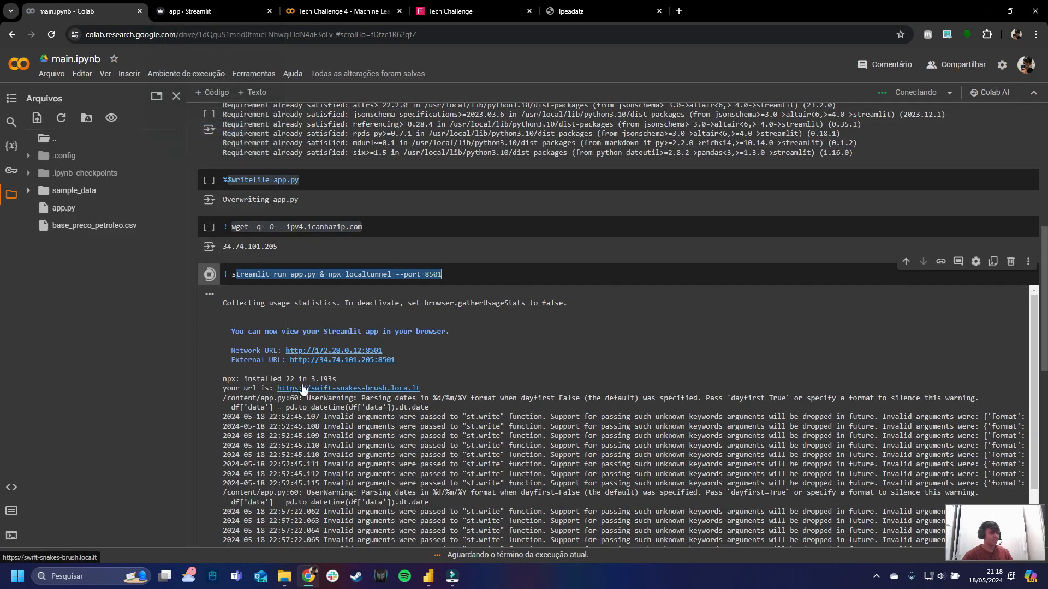
click(189, 11)
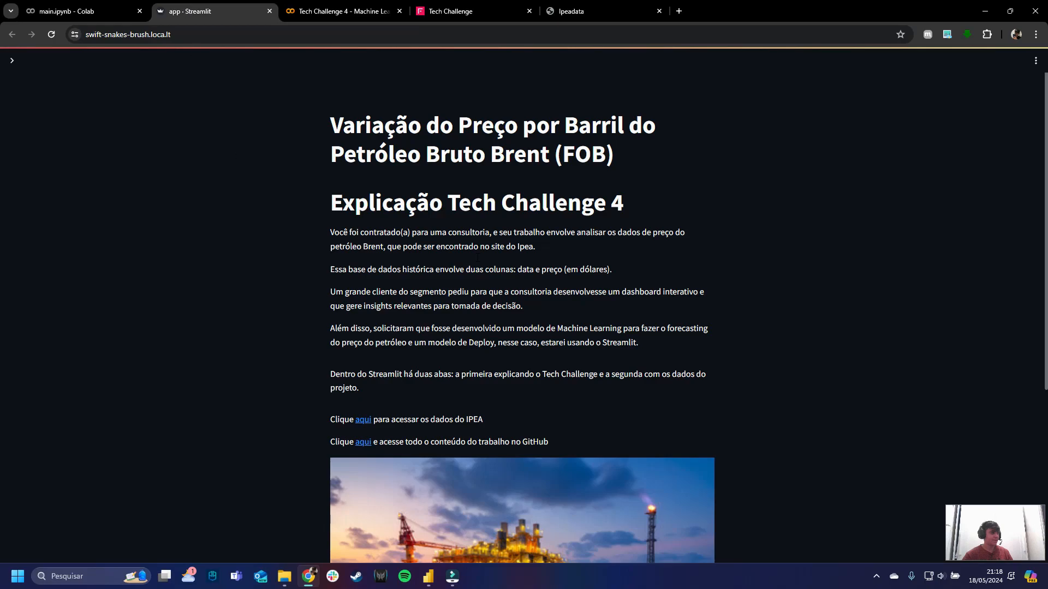
Step: Open app.py from the Colab notebook's files and look through its source code
click(85, 11)
double_click(66, 210)
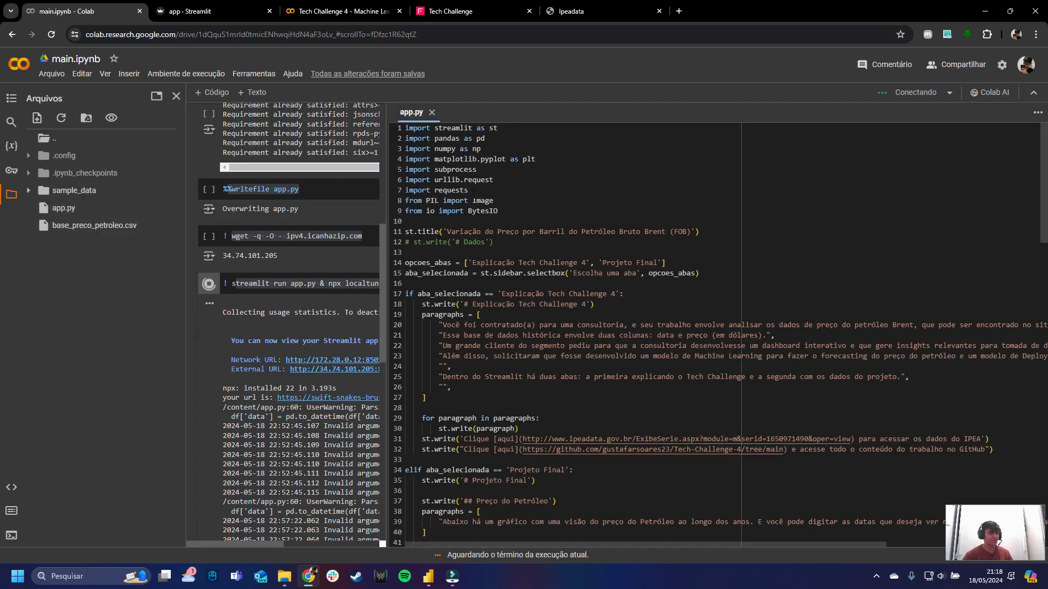
scroll(468, 185, down, 6)
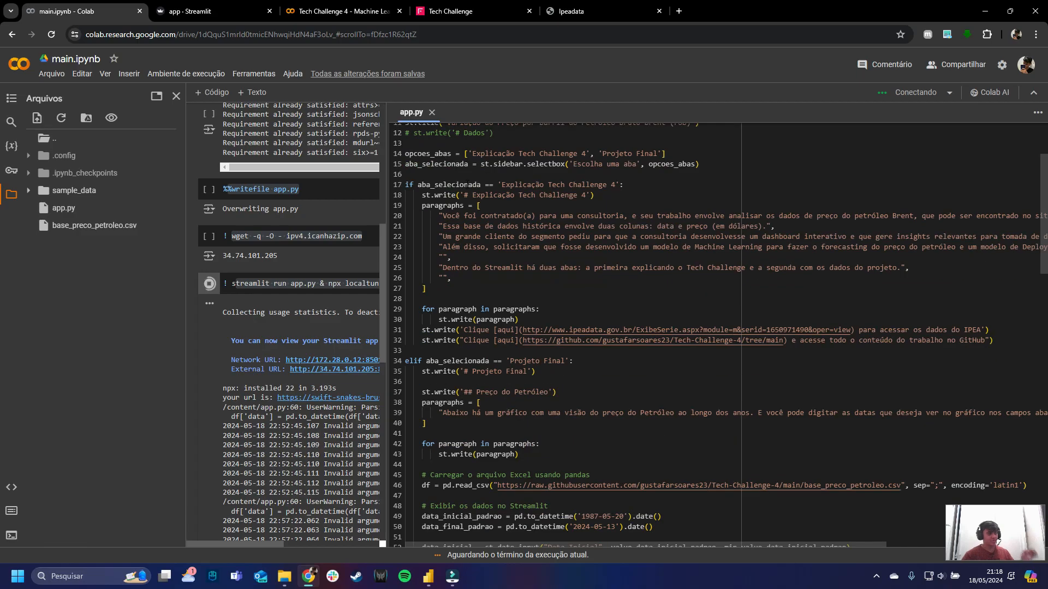
scroll(468, 185, down, 3)
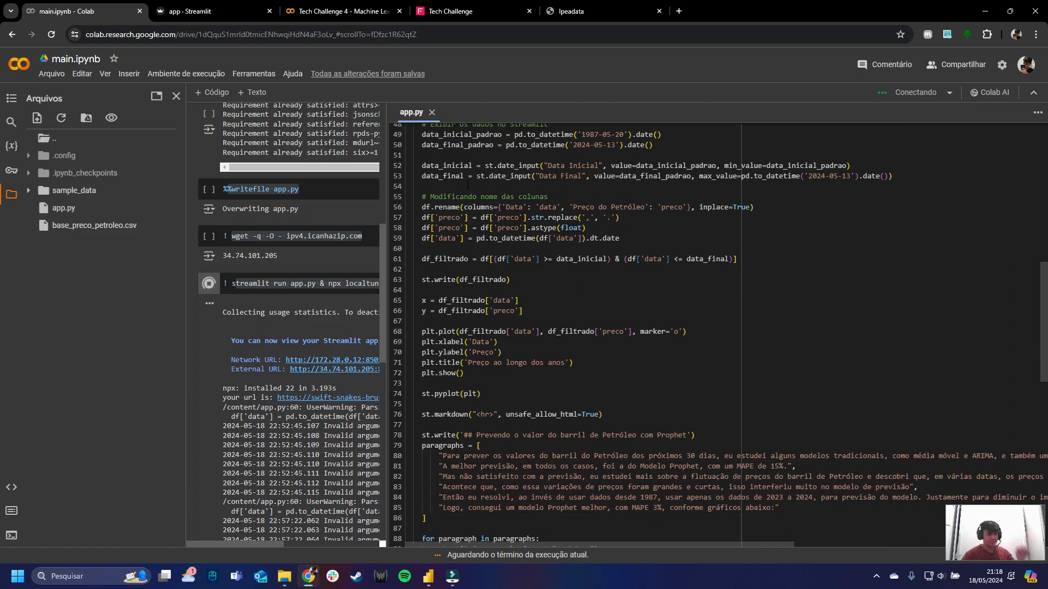
scroll(577, 477, down, 10)
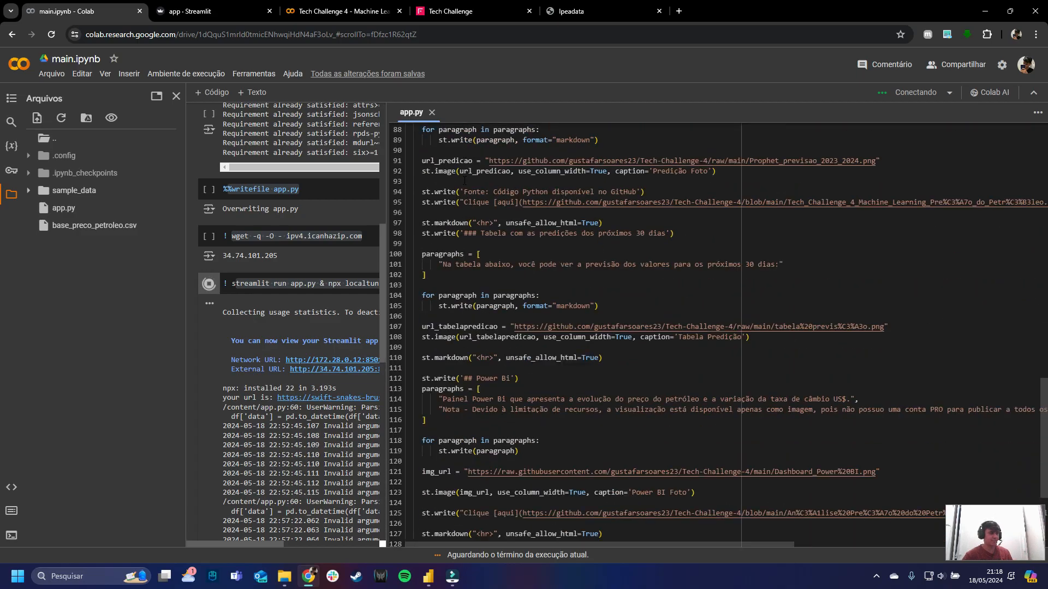
scroll(577, 477, up, 15)
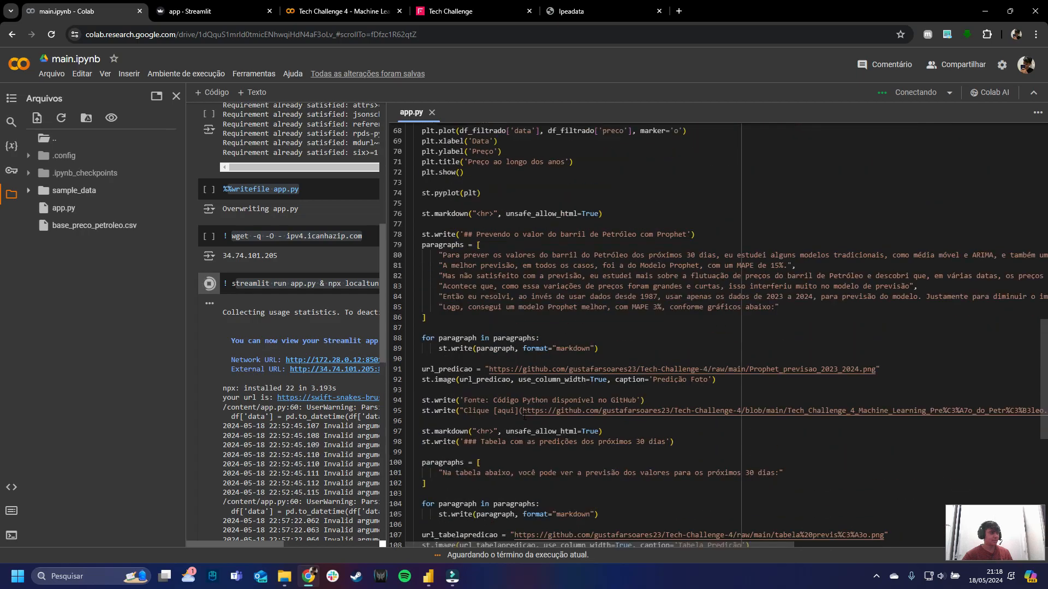
scroll(524, 415, up, 3)
Step: Return to the Streamlit app, expand its sidebar and look at the available pages, keeping Explicação Tech Challenge 4 selected
click(191, 11)
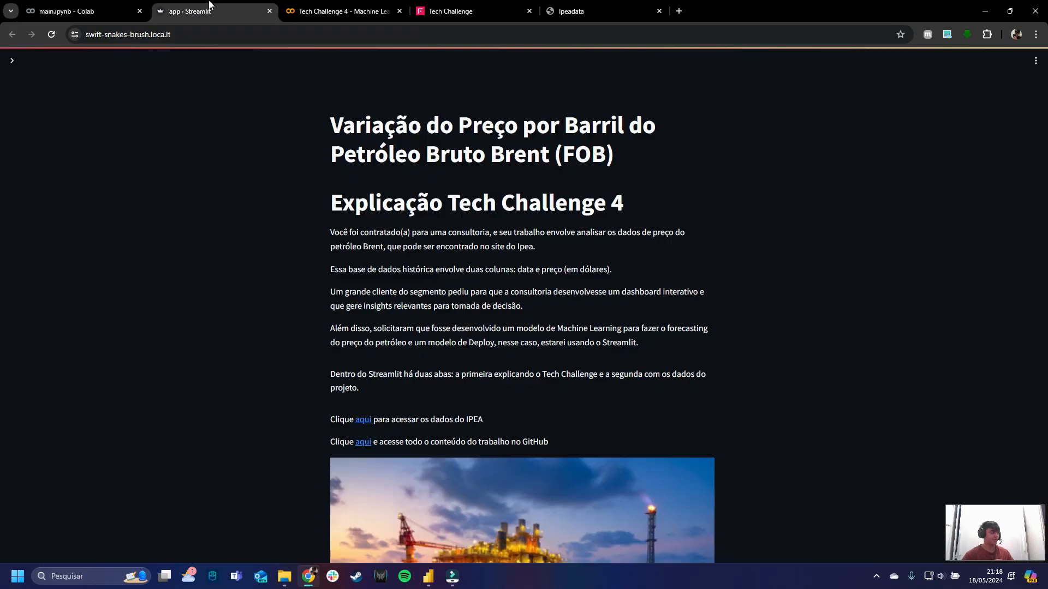
click(11, 61)
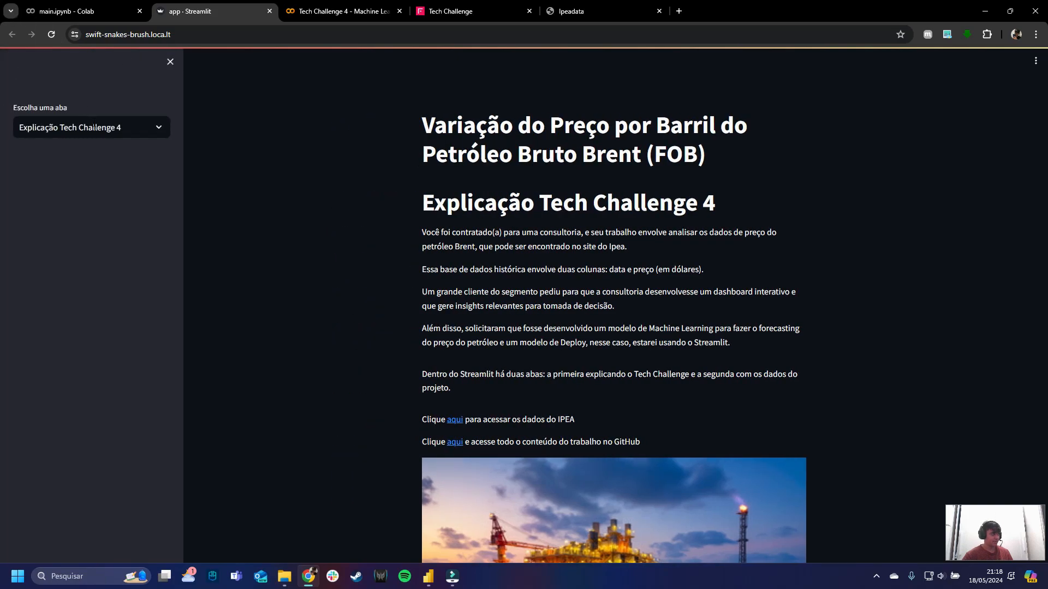
click(136, 127)
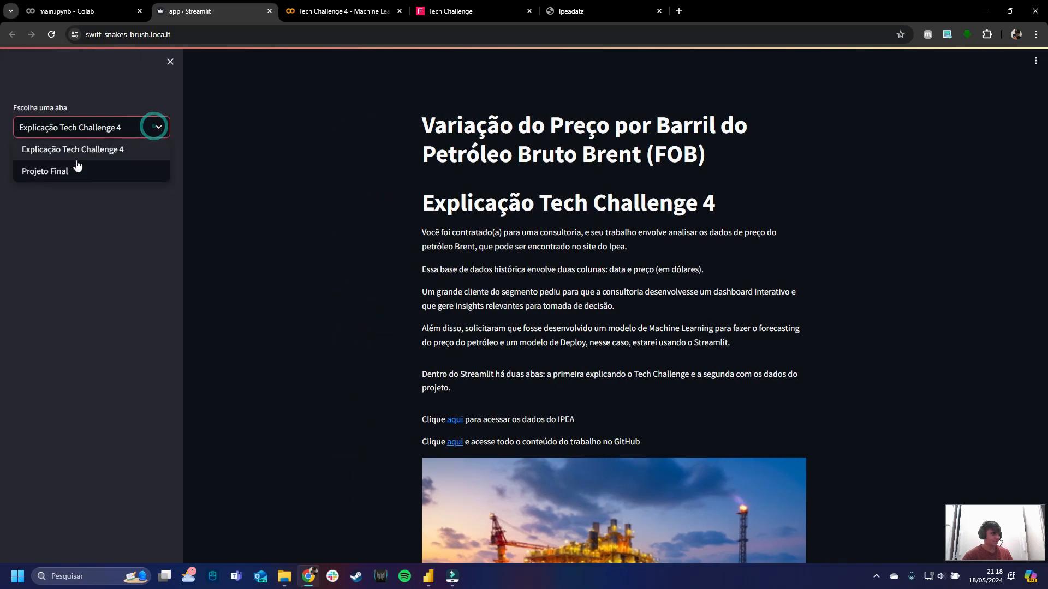
click(149, 148)
click(269, 124)
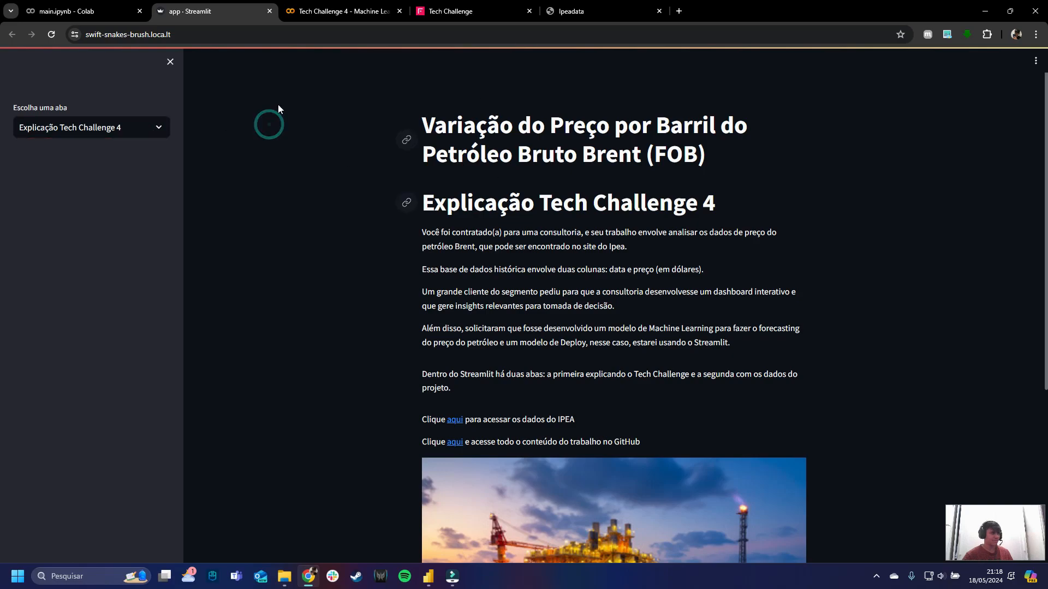
click(64, 128)
Step: Open the explanation page's links to the IPEA data and to the project's GitHub repository
scroll(530, 307, down, 1)
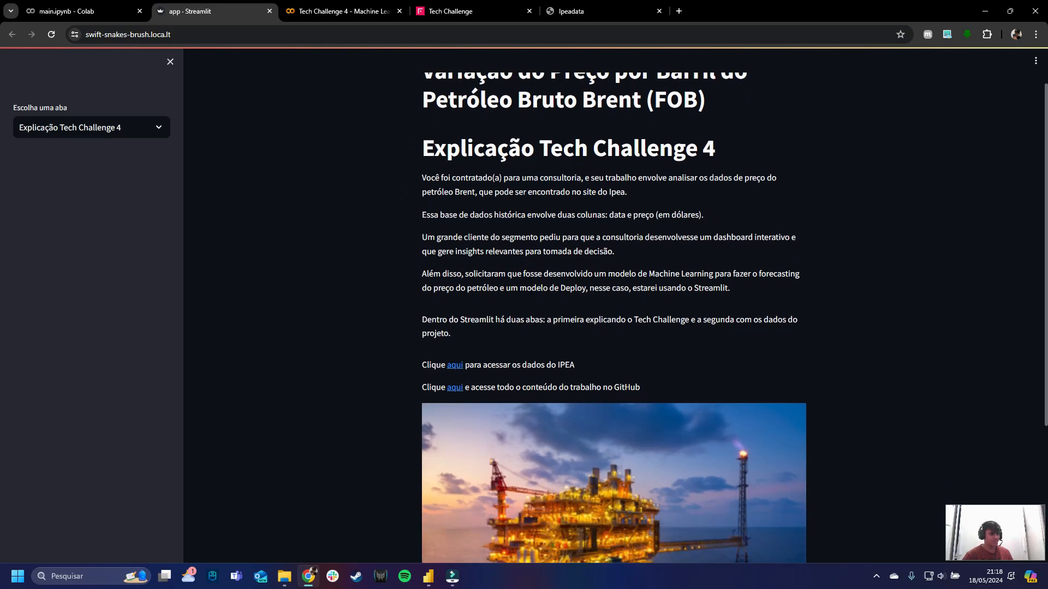
click(455, 366)
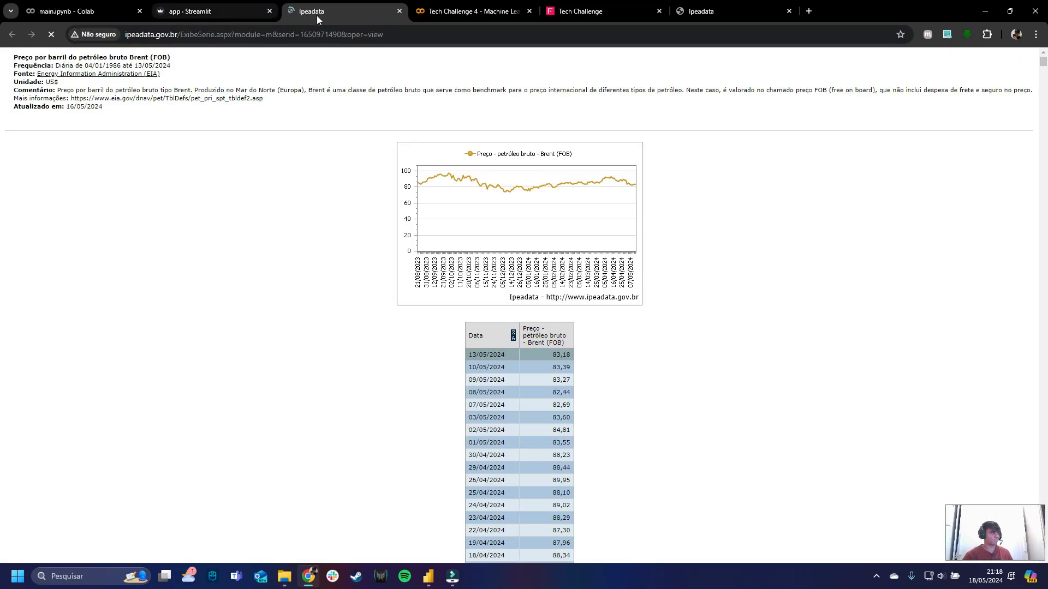
click(60, 6)
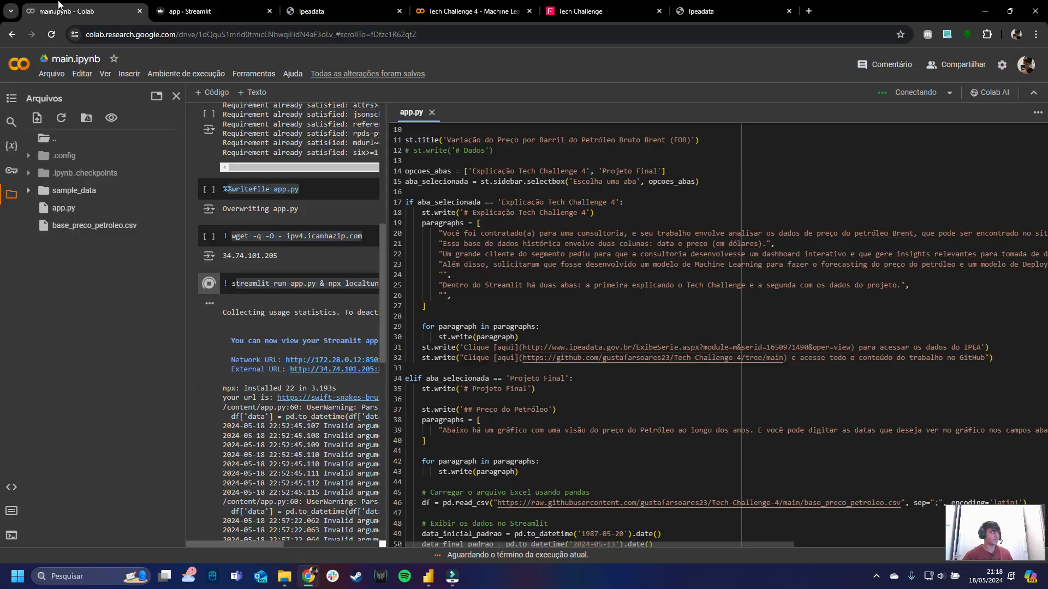
click(214, 4)
scroll(819, 355, down, 1)
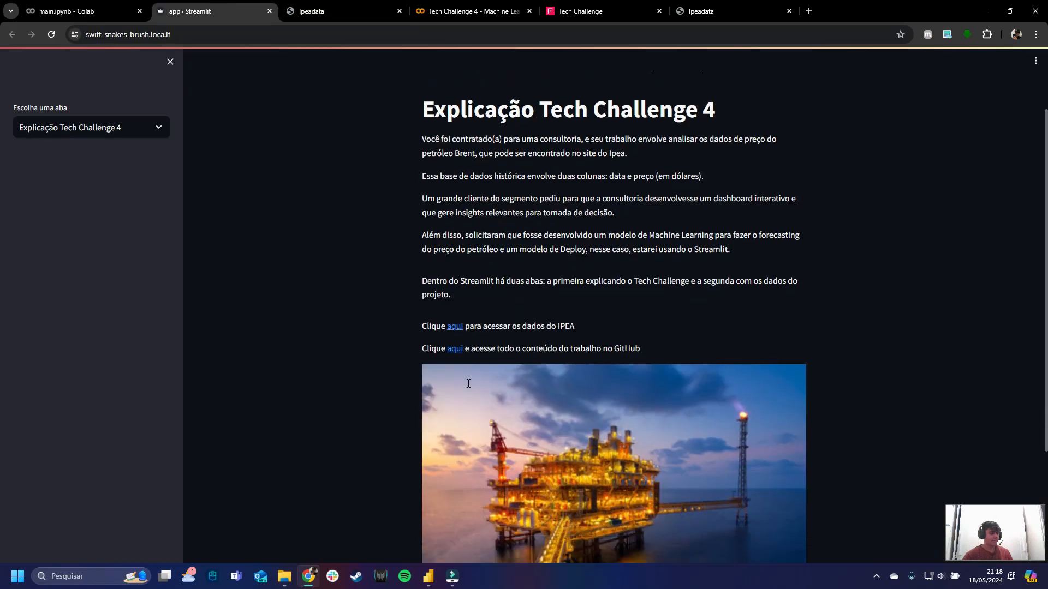
click(456, 333)
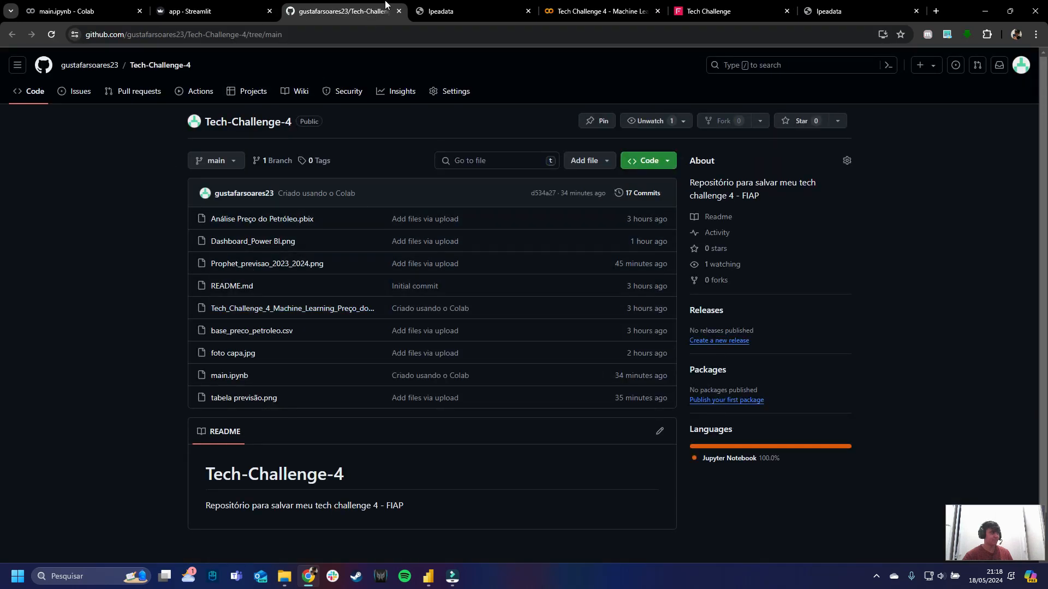
Step: Return to the Streamlit app, switch it to the Projeto Final page and examine the oil price table and chart
click(224, 7)
scroll(614, 328, down, 3)
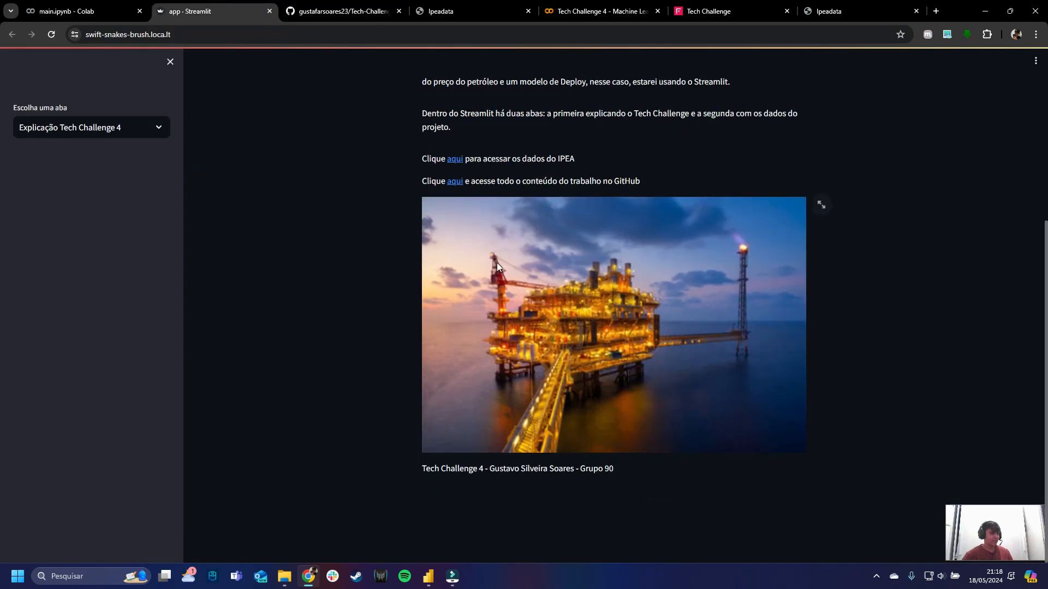
scroll(497, 263, up, 5)
click(109, 127)
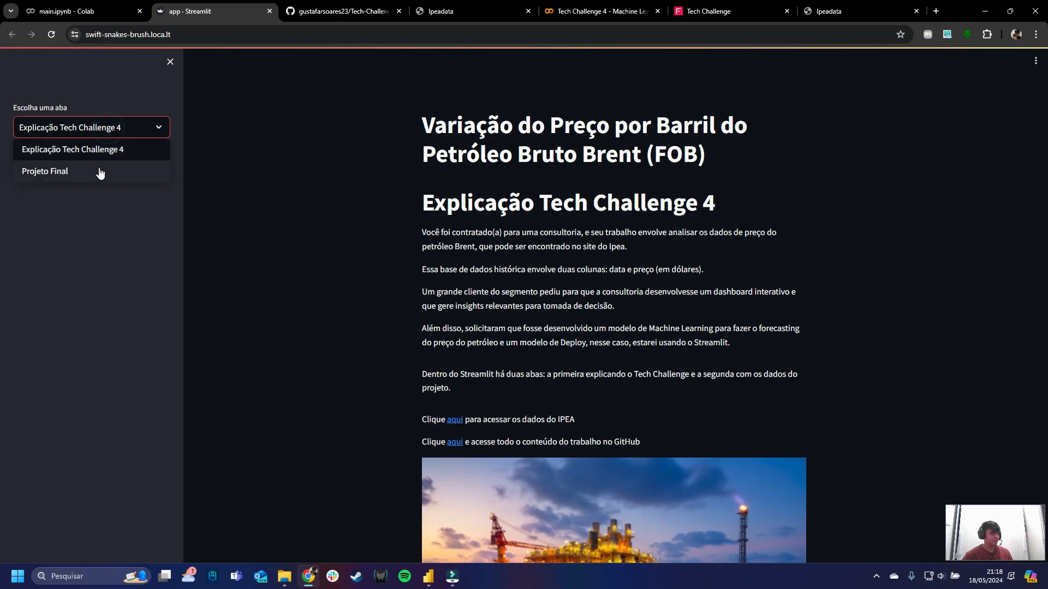
click(83, 175)
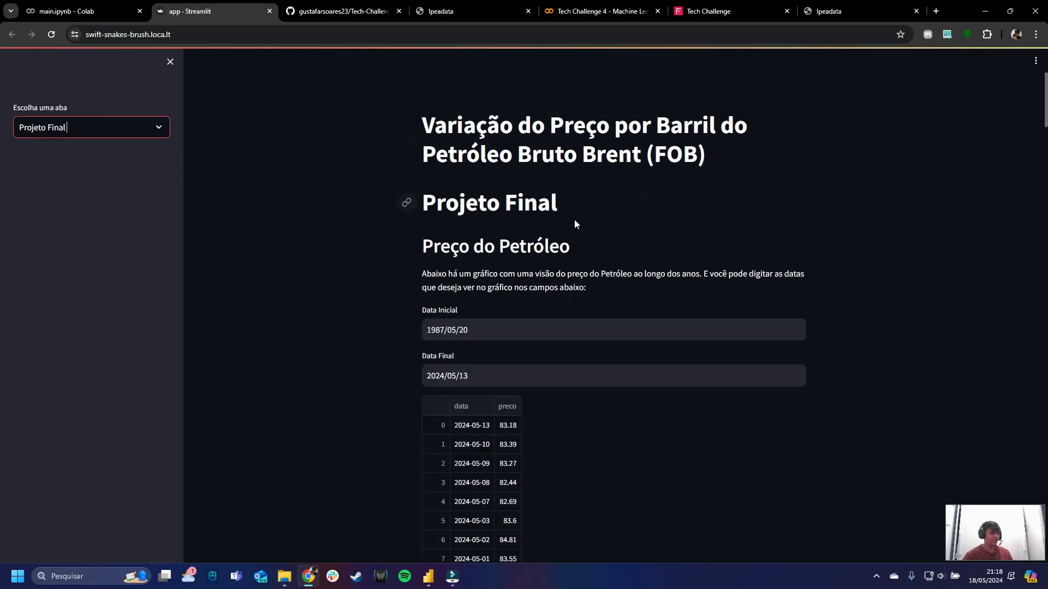
scroll(574, 220, down, 2)
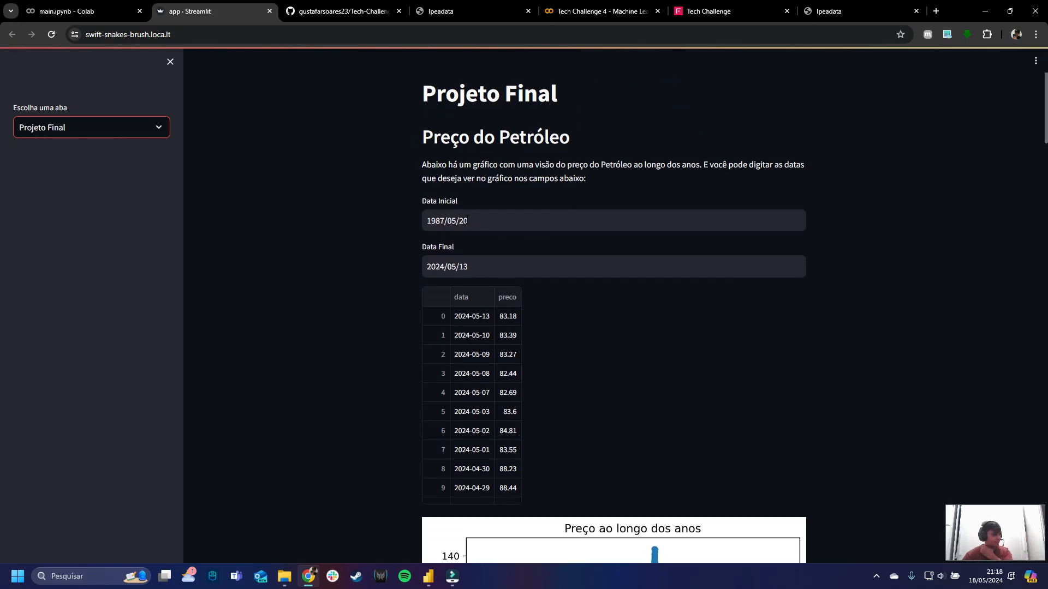
scroll(529, 247, down, 5)
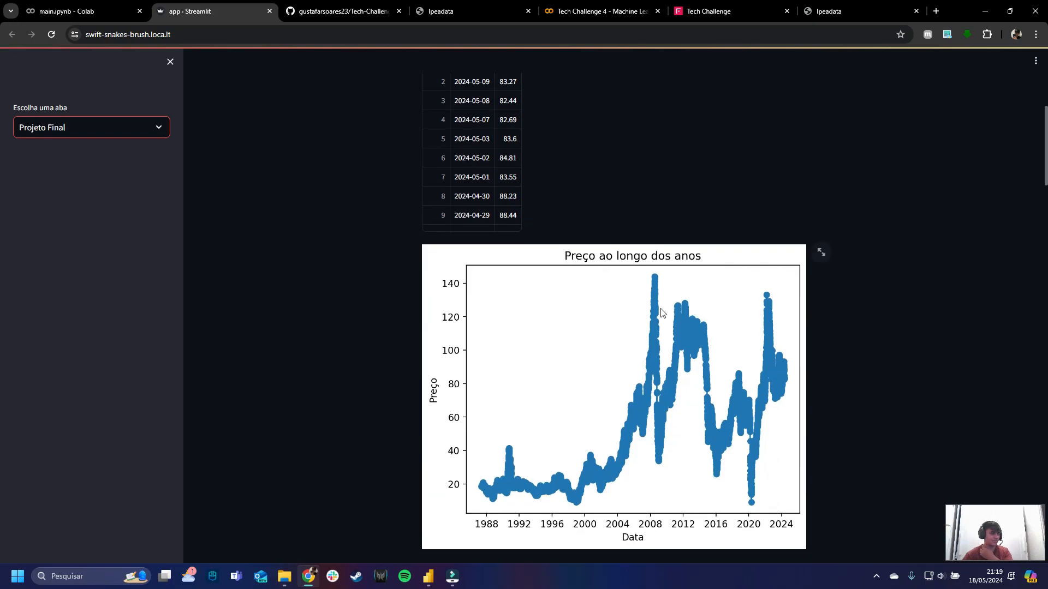
Step: Set the oil price chart's Data Inicial to 2023/01/01
scroll(663, 312, up, 4)
double_click(445, 167)
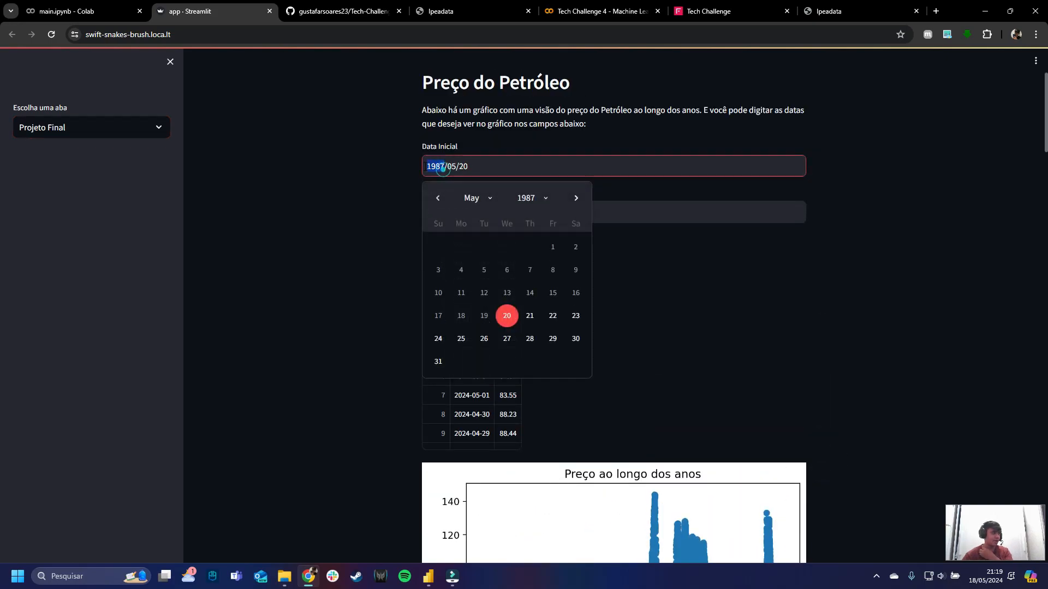
text(2023)
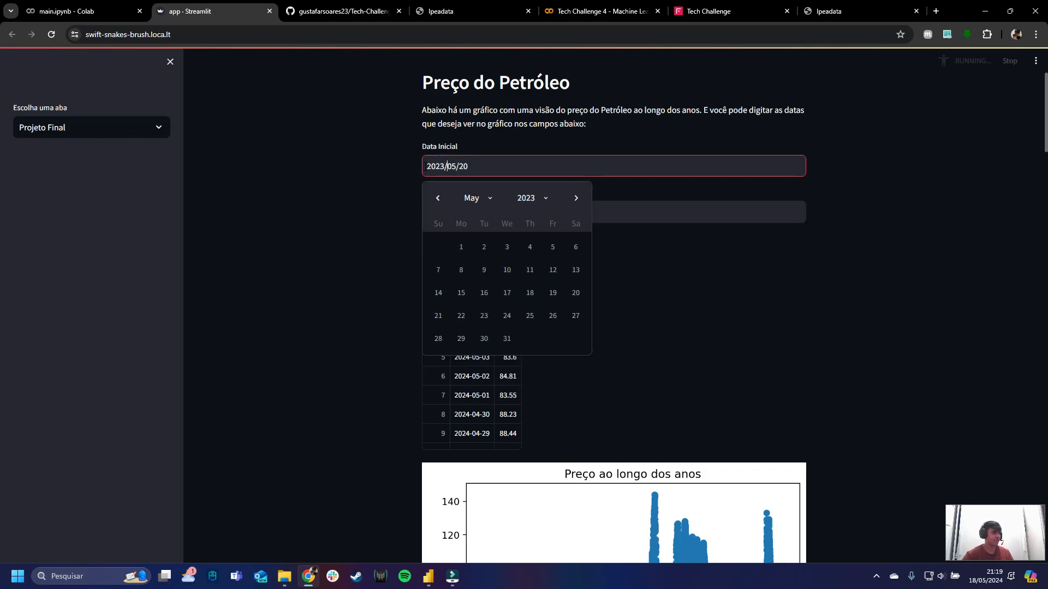
double_click(452, 166)
text(01)
double_click(461, 166)
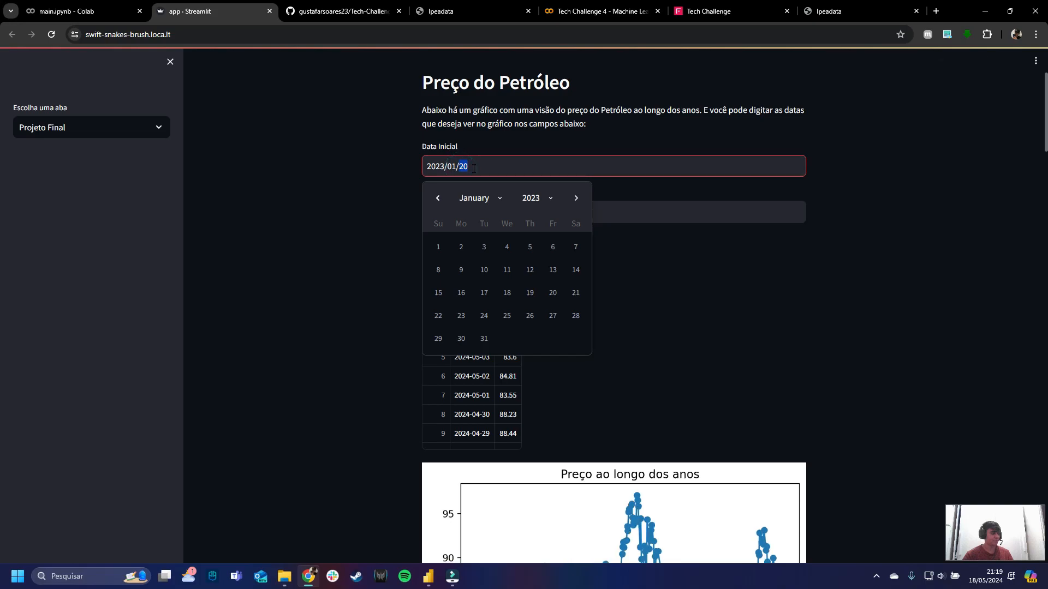
text(01)
click(609, 304)
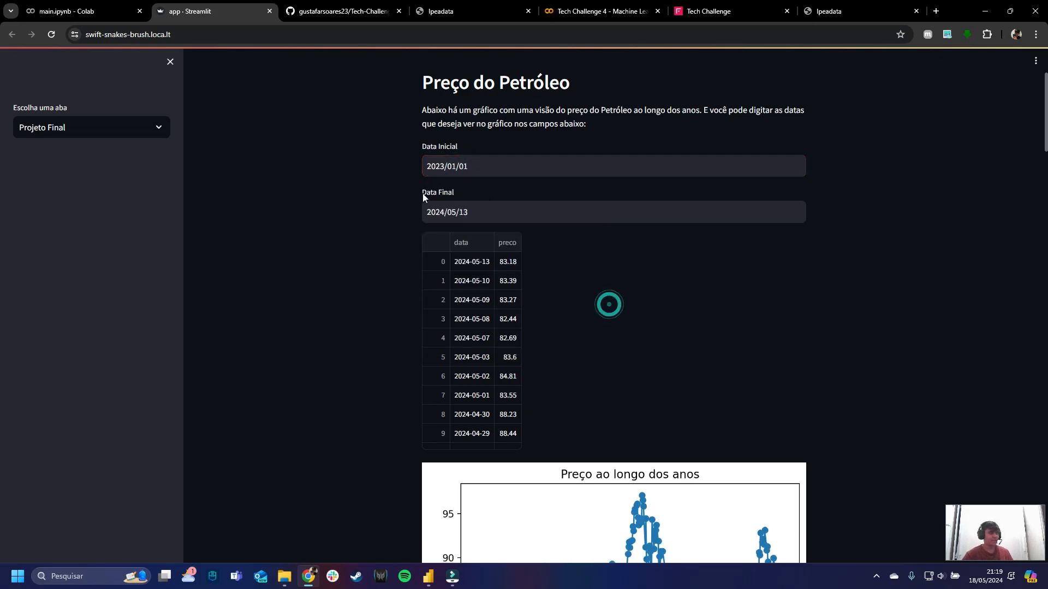
Step: Examine the oil price chart for the chosen period and highlight the date in the Data Final field
scroll(597, 204, down, 4)
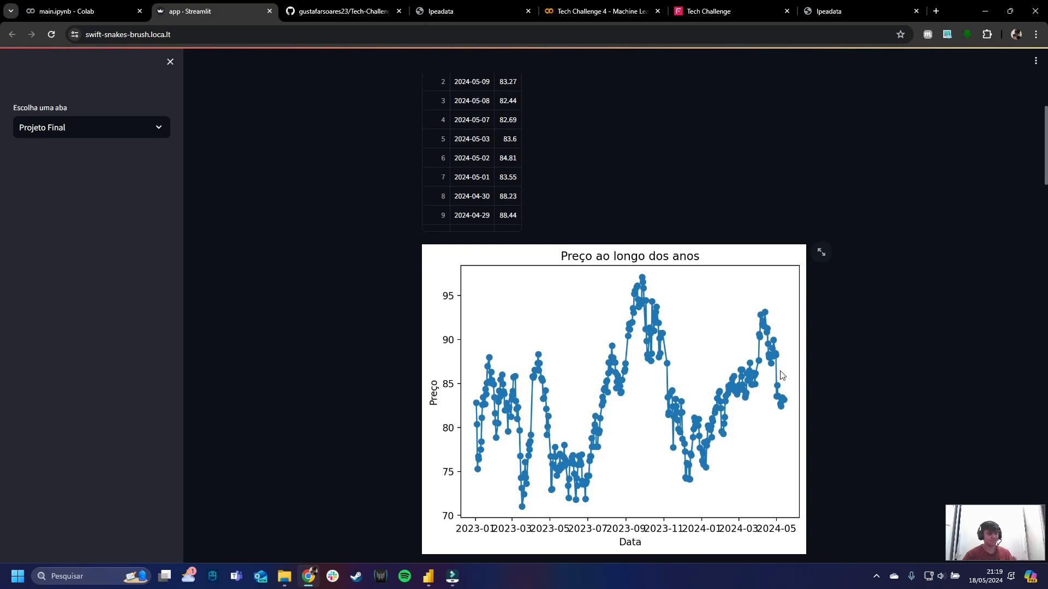
scroll(738, 362, up, 3)
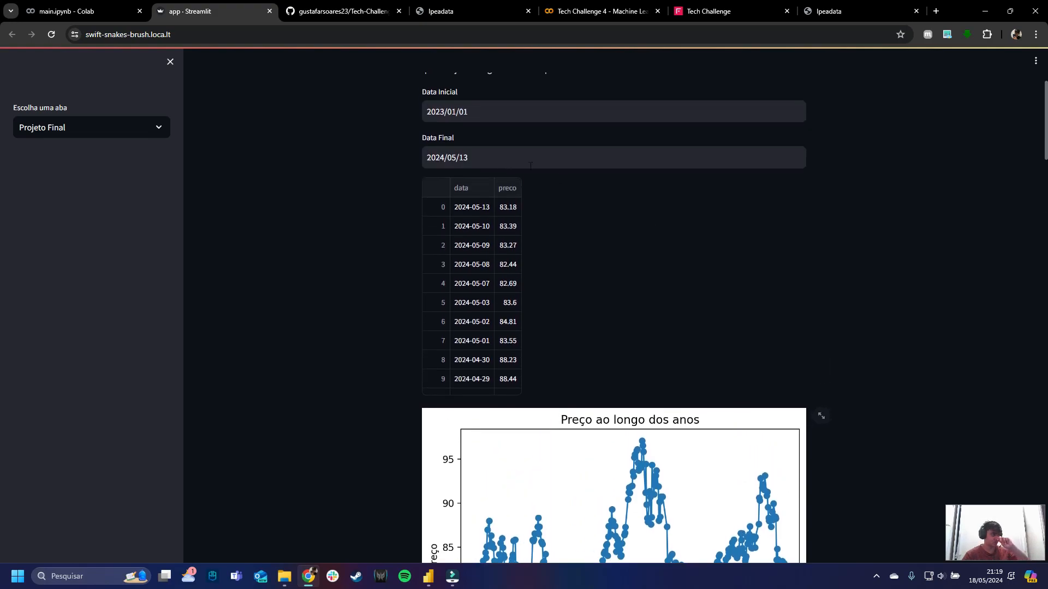
drag(483, 159, 367, 147)
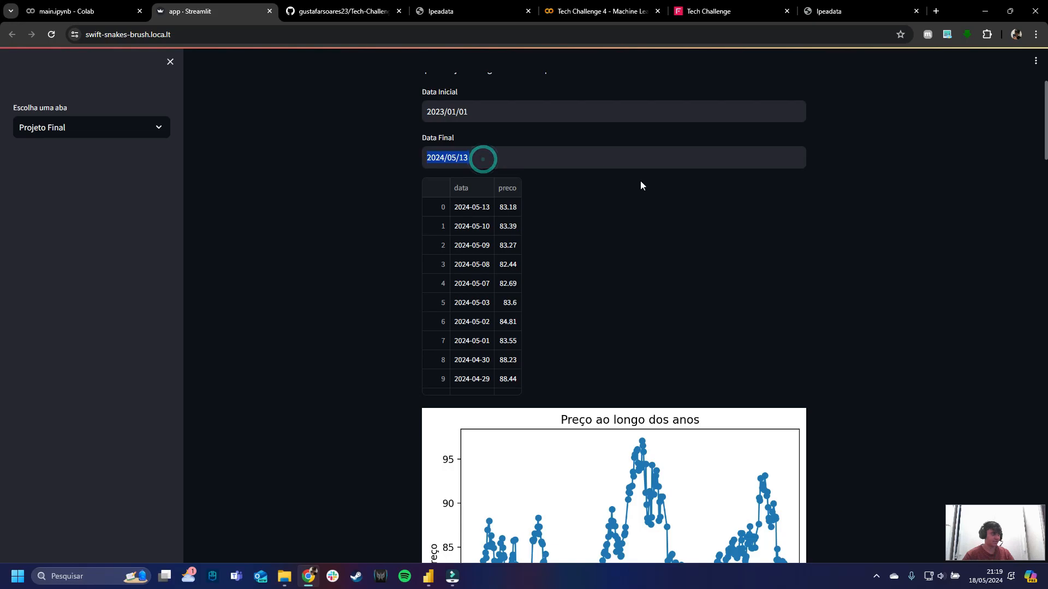
click(651, 244)
scroll(651, 243, down, 5)
scroll(652, 243, up, 5)
scroll(527, 117, up, 5)
Step: Read through the rest of the Projeto Final page: the Prophet forecast, 30-day prediction table, Power Bi panel and closing image
scroll(503, 204, down, 15)
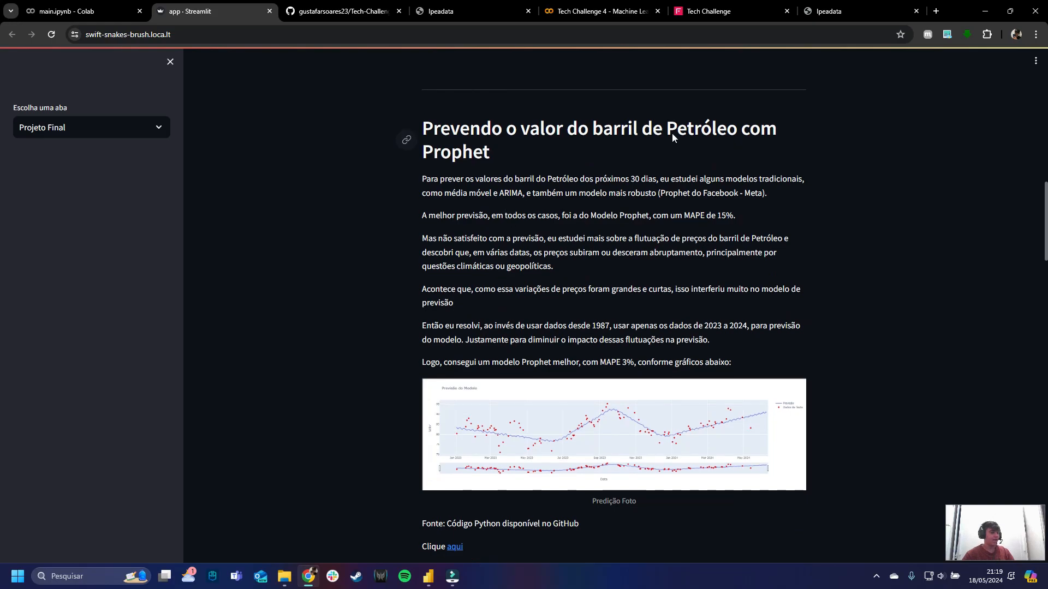
scroll(577, 283, down, 3)
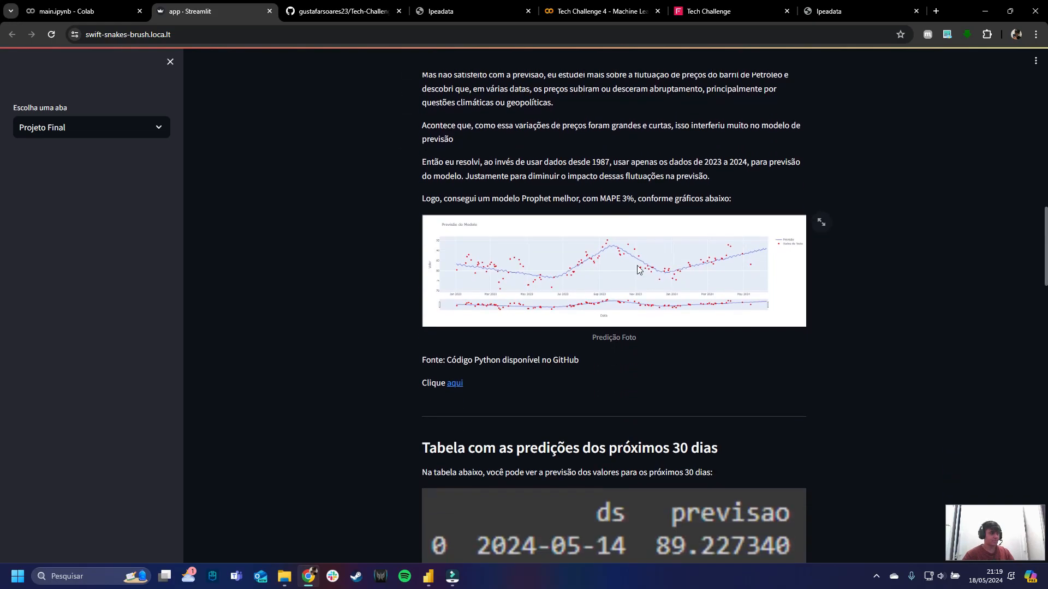
scroll(602, 254, down, 2)
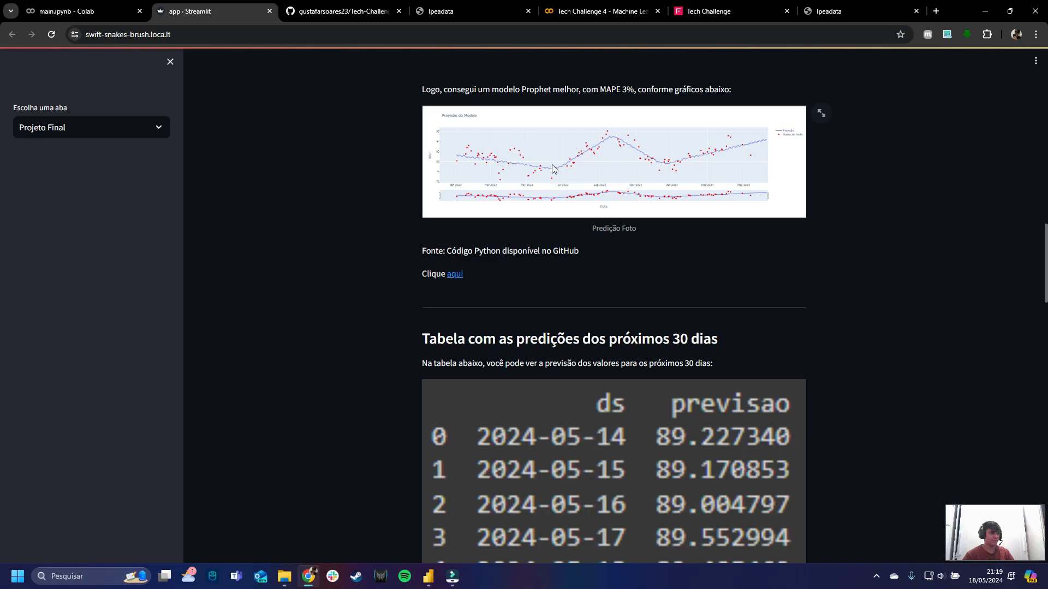
scroll(552, 169, down, 1)
scroll(551, 167, down, 4)
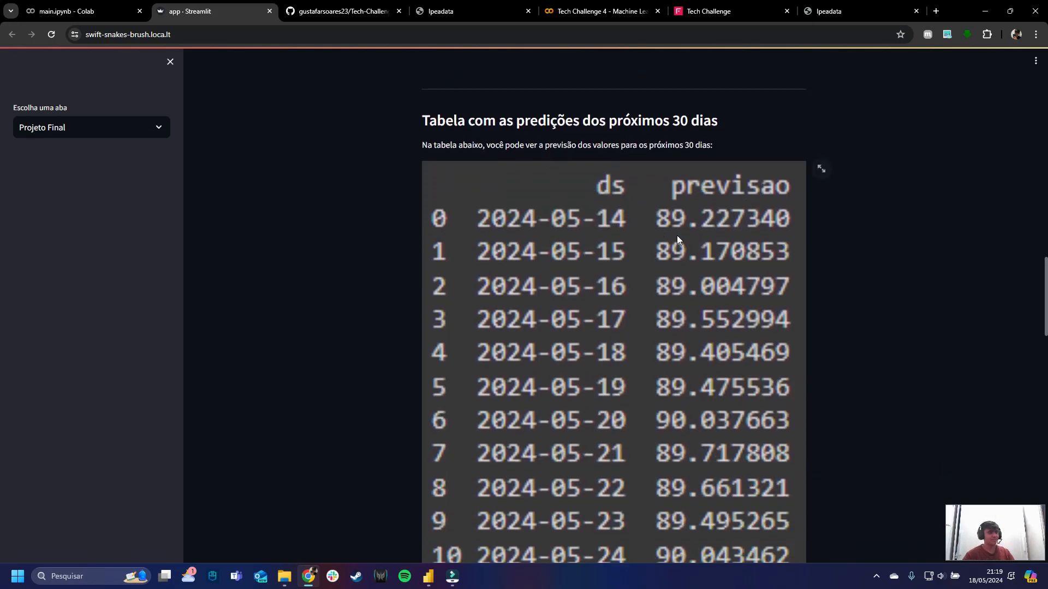
scroll(673, 238, down, 10)
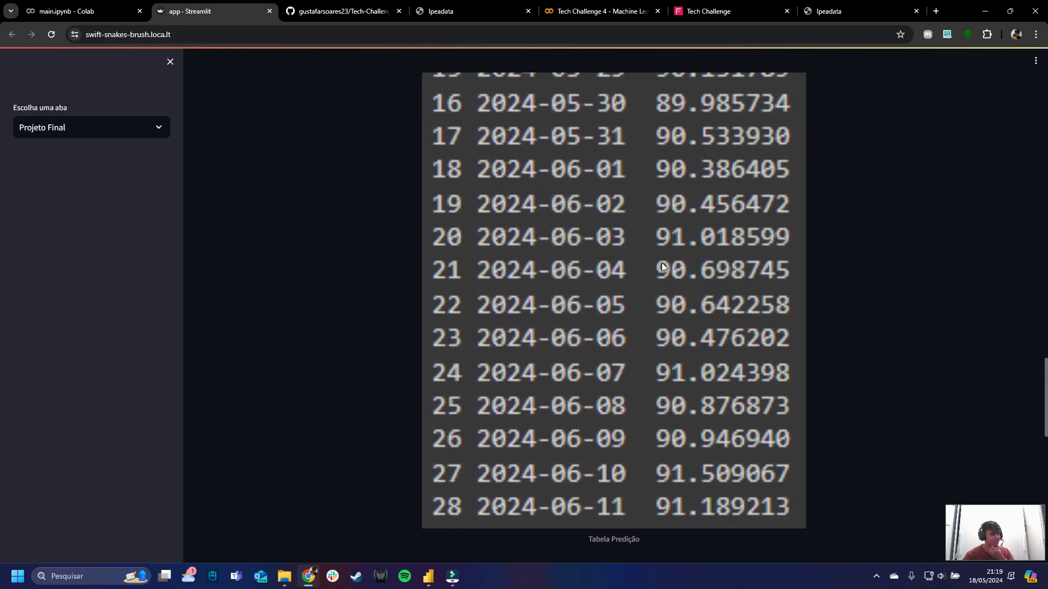
scroll(661, 266, down, 7)
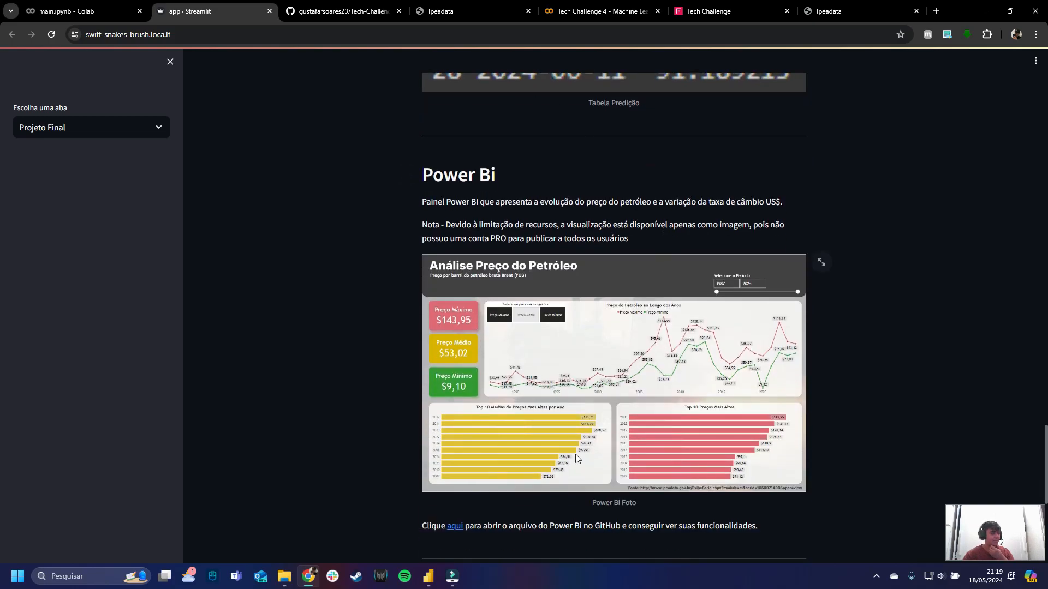
scroll(609, 355, down, 6)
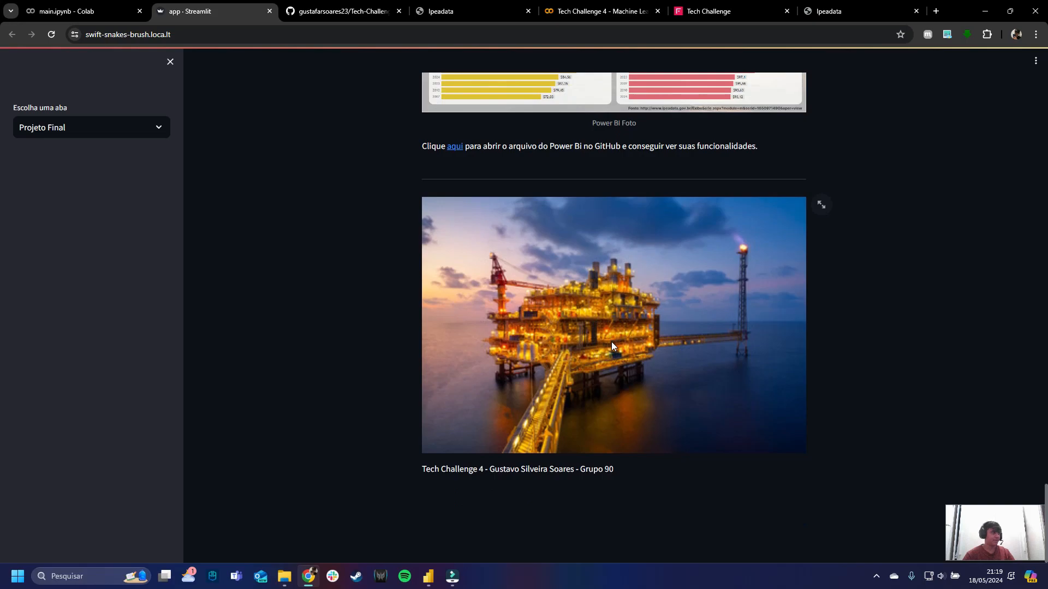
Step: Switch to the Tech Challenge 4 - Machine Learning notebook in Colab and collapse and re-expand its main and Sobre o dataset sections
click(563, 15)
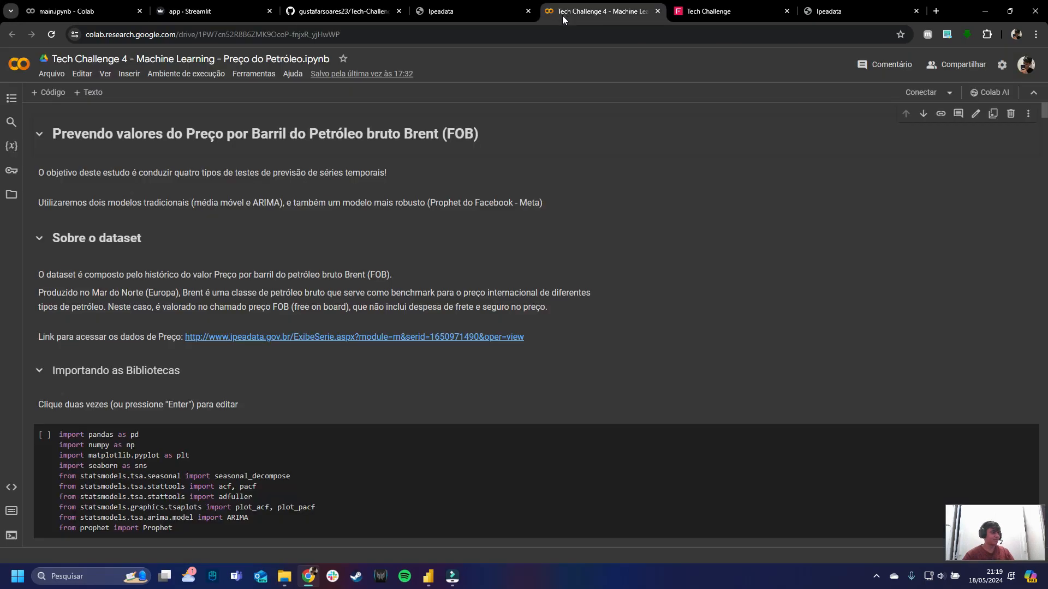
click(40, 133)
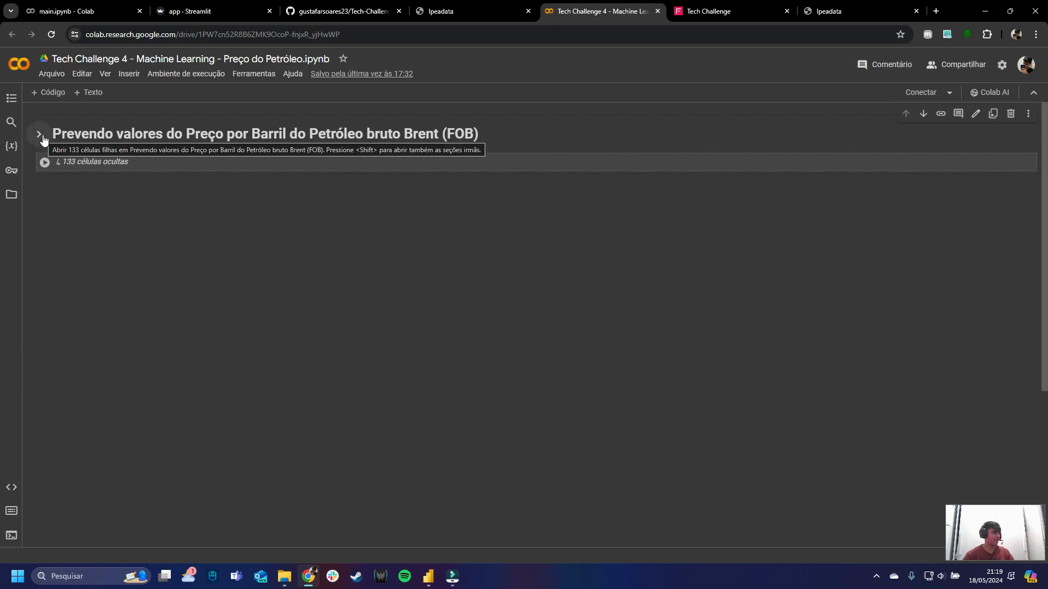
click(241, 59)
drag(240, 58, 305, 59)
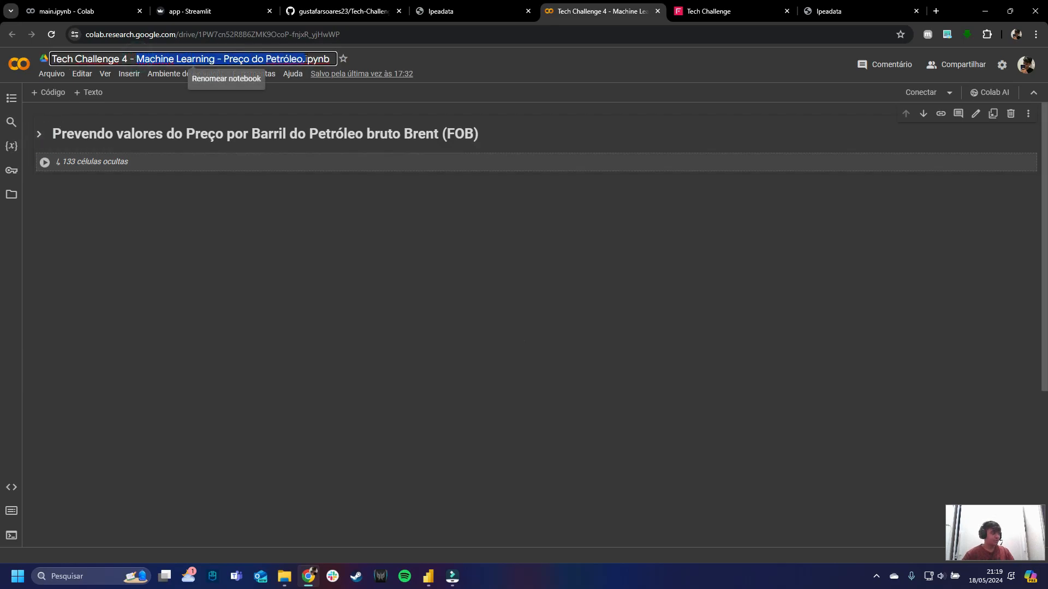
click(40, 135)
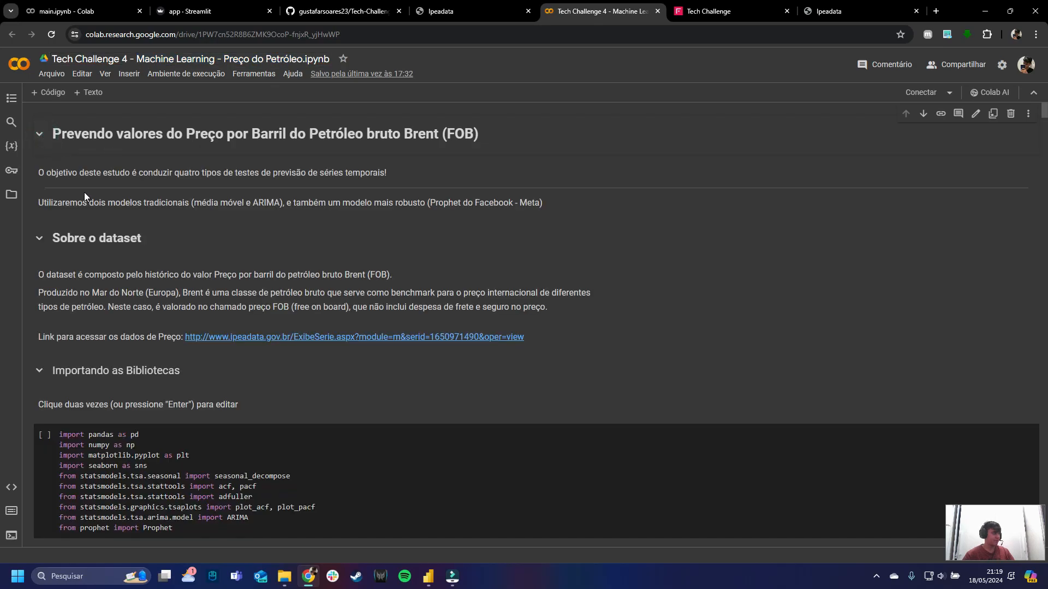
click(40, 238)
click(41, 238)
Step: Review the notebook's library imports, dataset loading, column renaming, date index and the oil price variation plot
scroll(50, 260, down, 4)
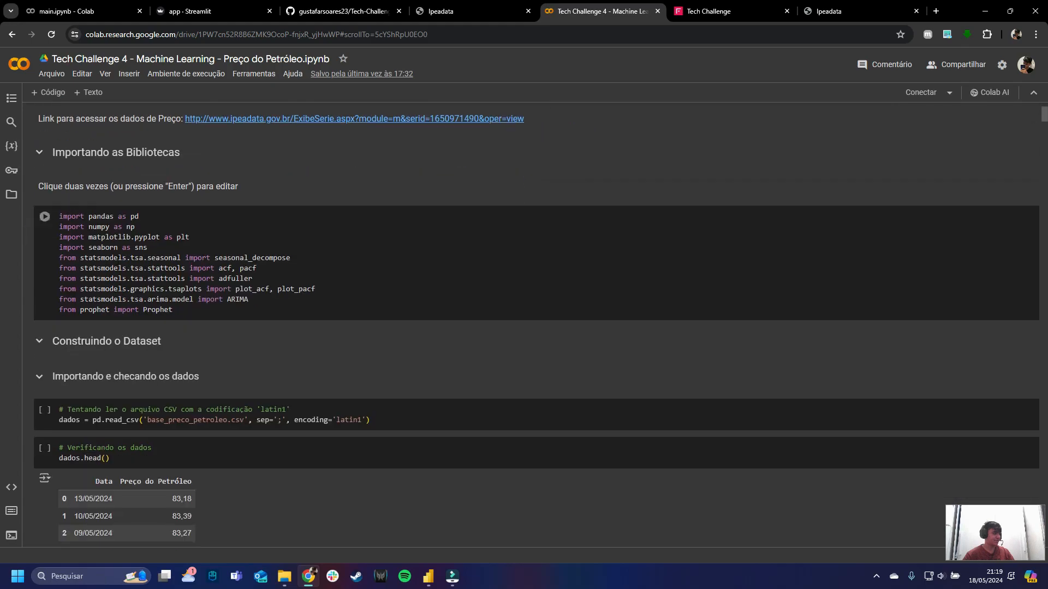
scroll(519, 251, down, 2)
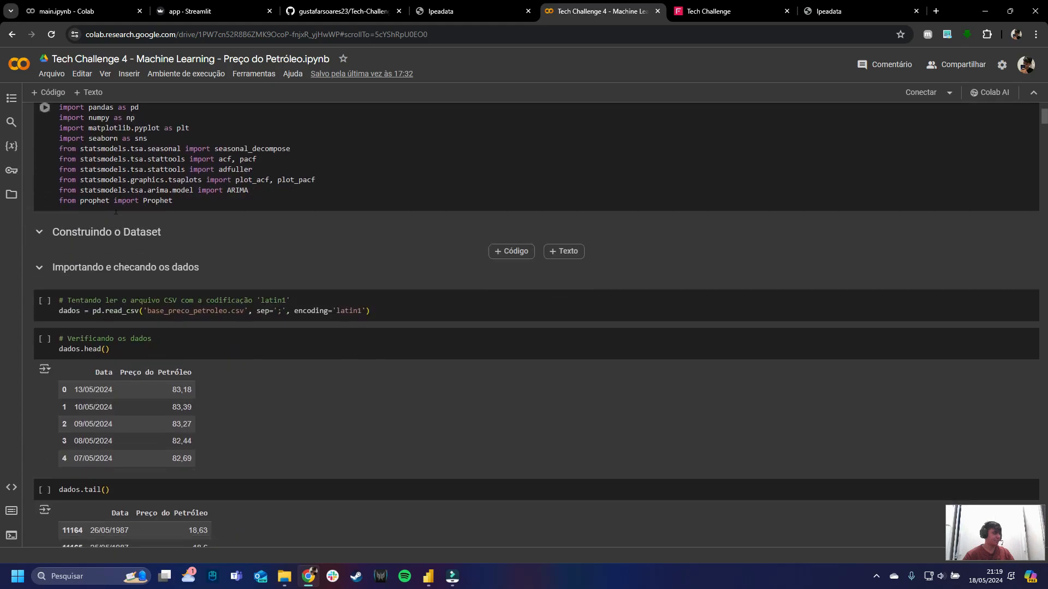
scroll(518, 219, up, 1)
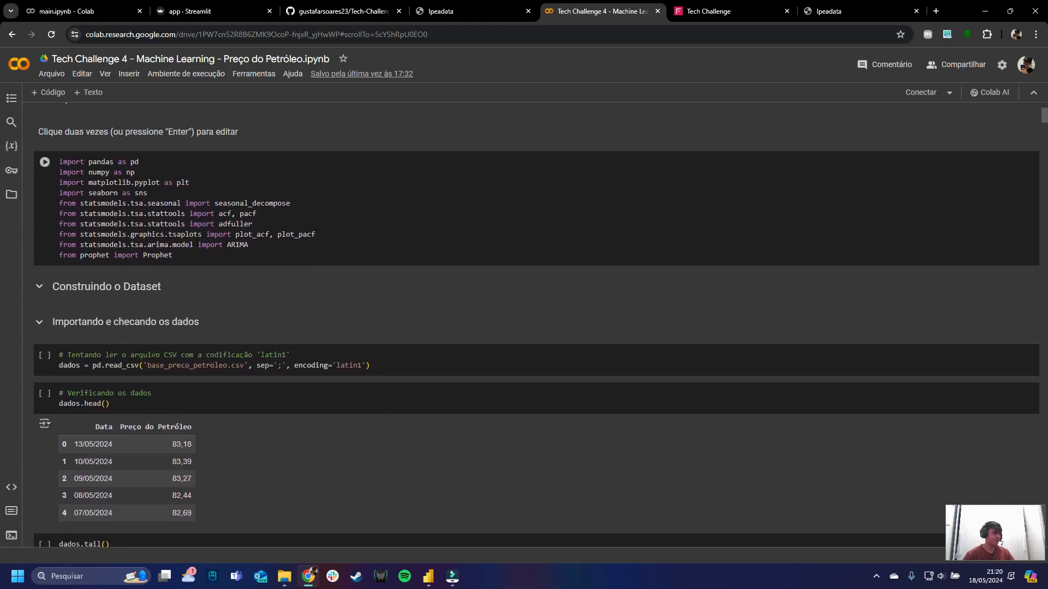
scroll(102, 134, down, 3)
scroll(113, 185, down, 15)
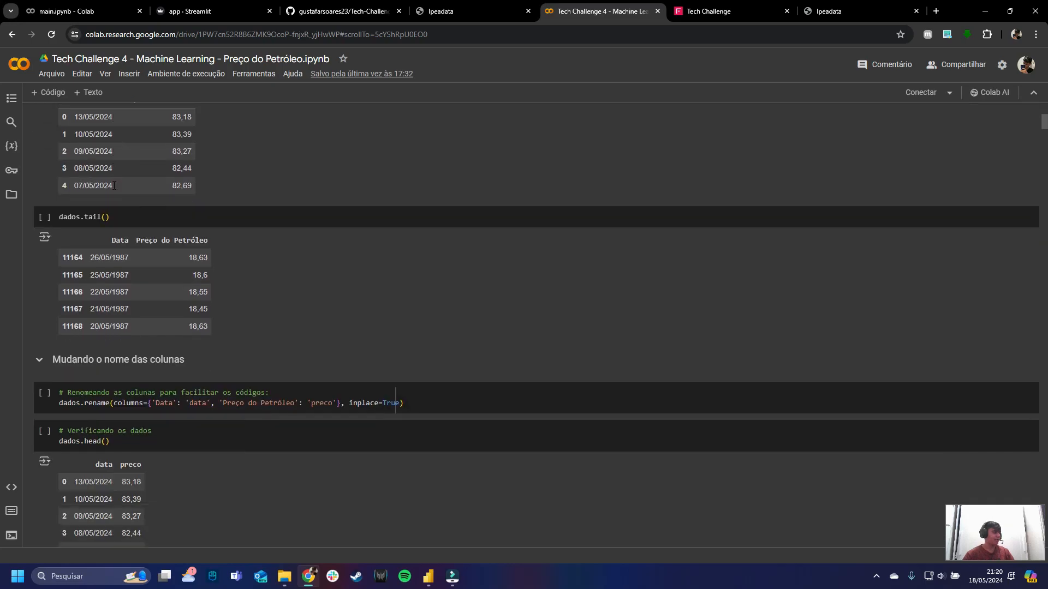
scroll(113, 185, down, 13)
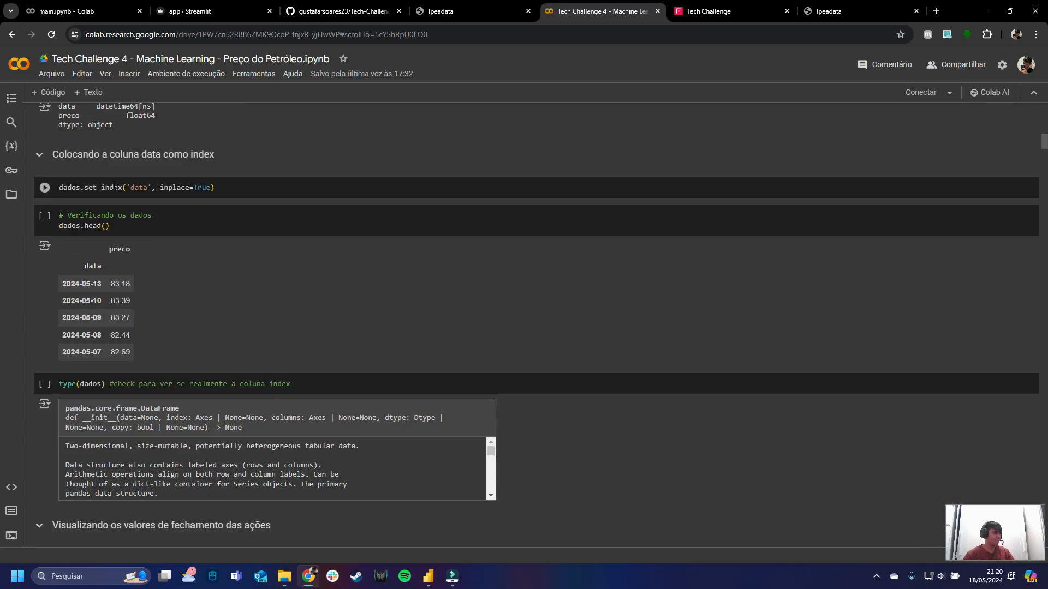
scroll(113, 185, down, 5)
scroll(113, 186, up, 6)
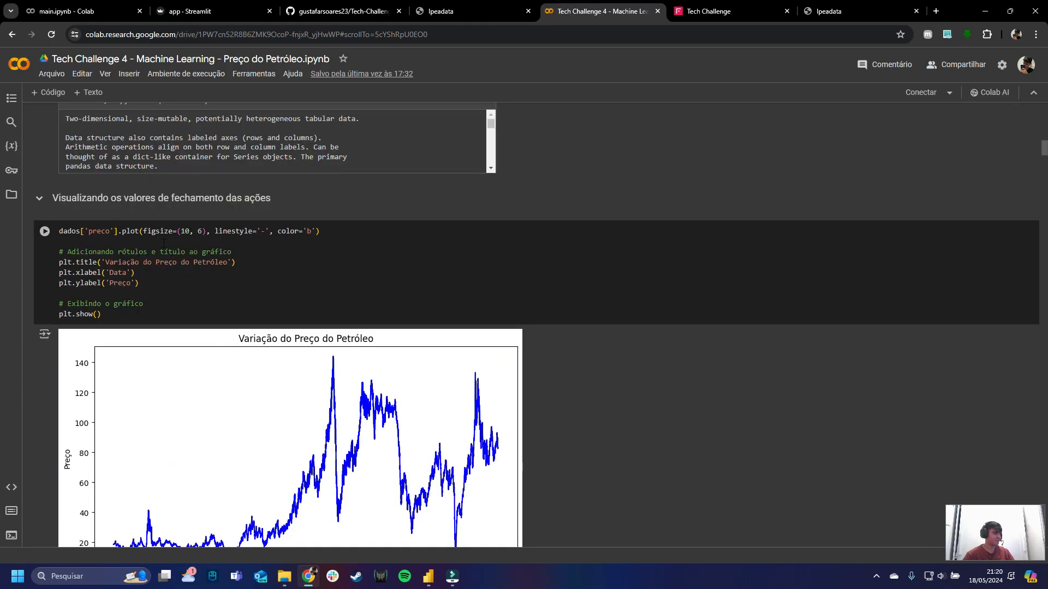
scroll(145, 407, down, 1)
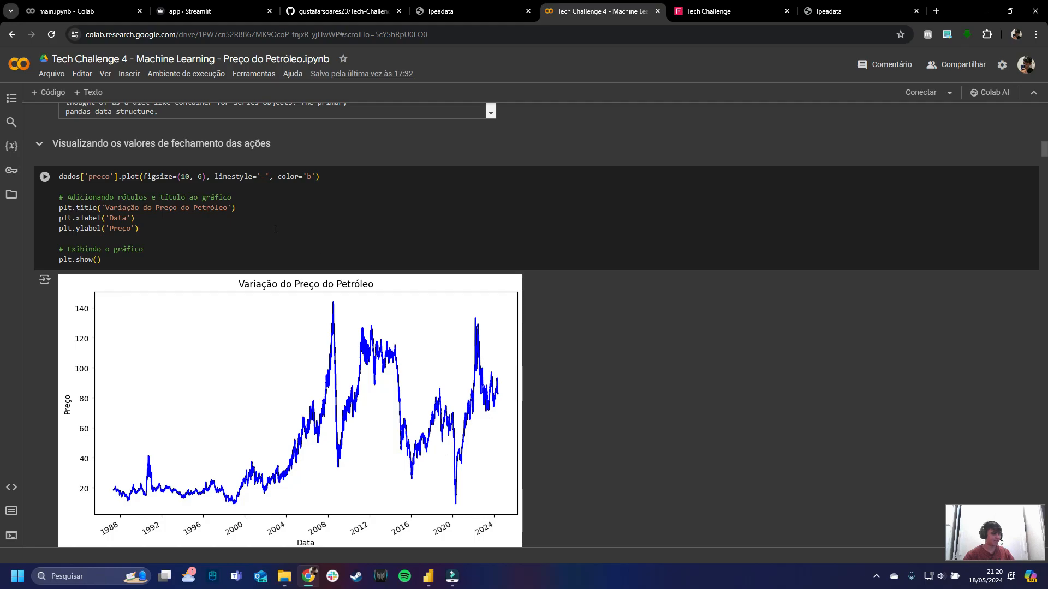
scroll(275, 229, down, 1)
Step: Examine the time series decomposition notes, code and plots for the whole dataset and for the last 5 years
scroll(242, 319, down, 6)
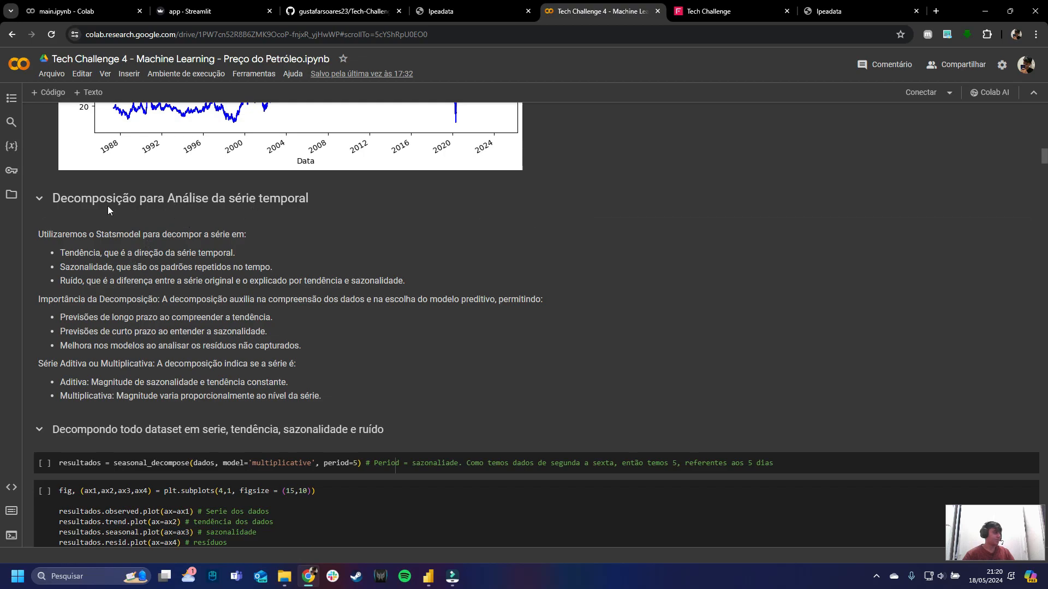
scroll(209, 242, down, 3)
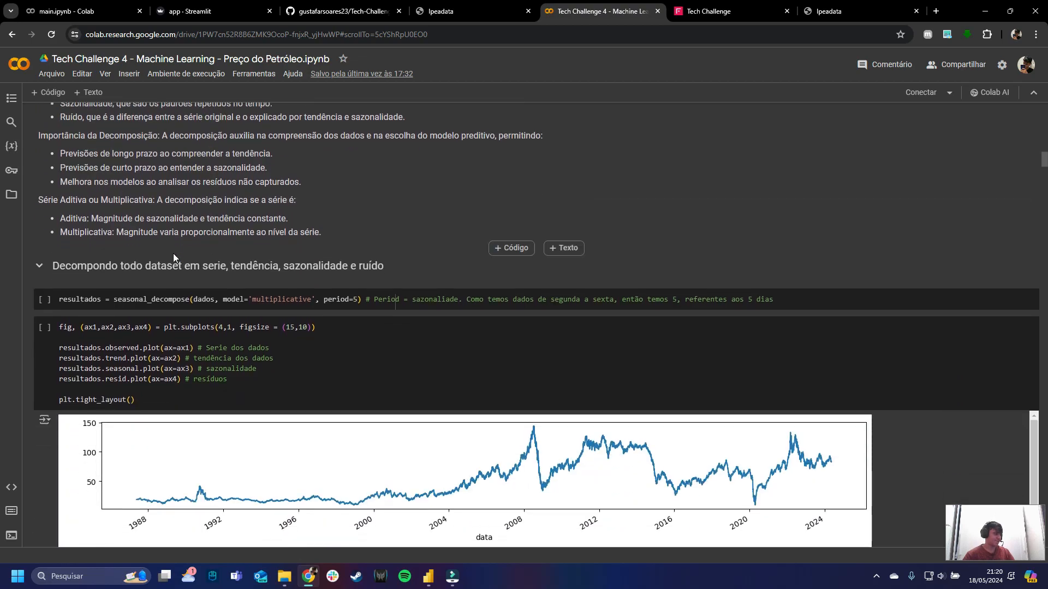
scroll(69, 271, down, 3)
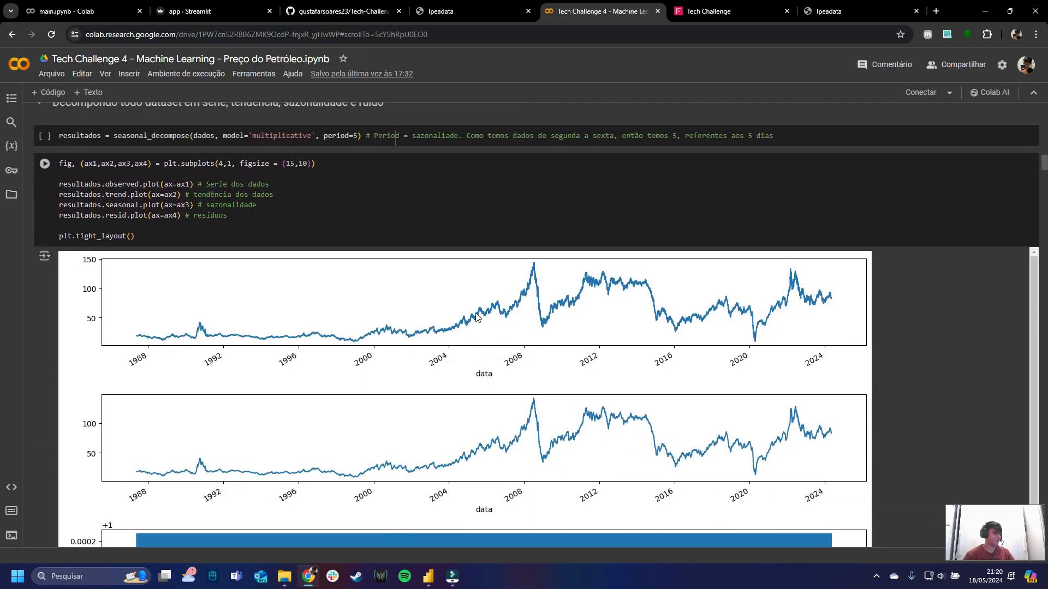
scroll(477, 317, down, 1)
scroll(228, 419, down, 6)
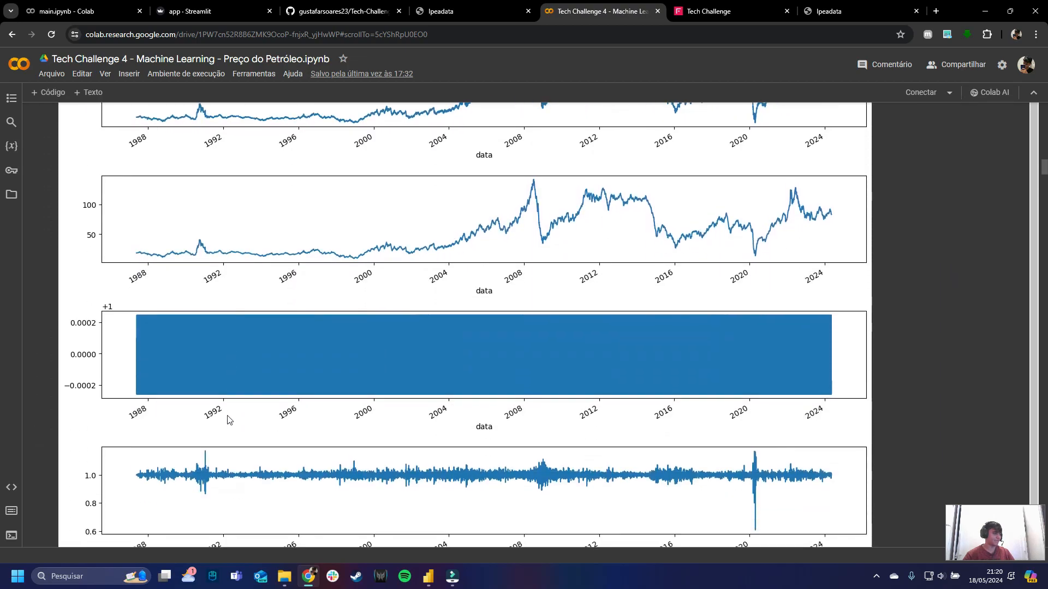
scroll(229, 419, down, 6)
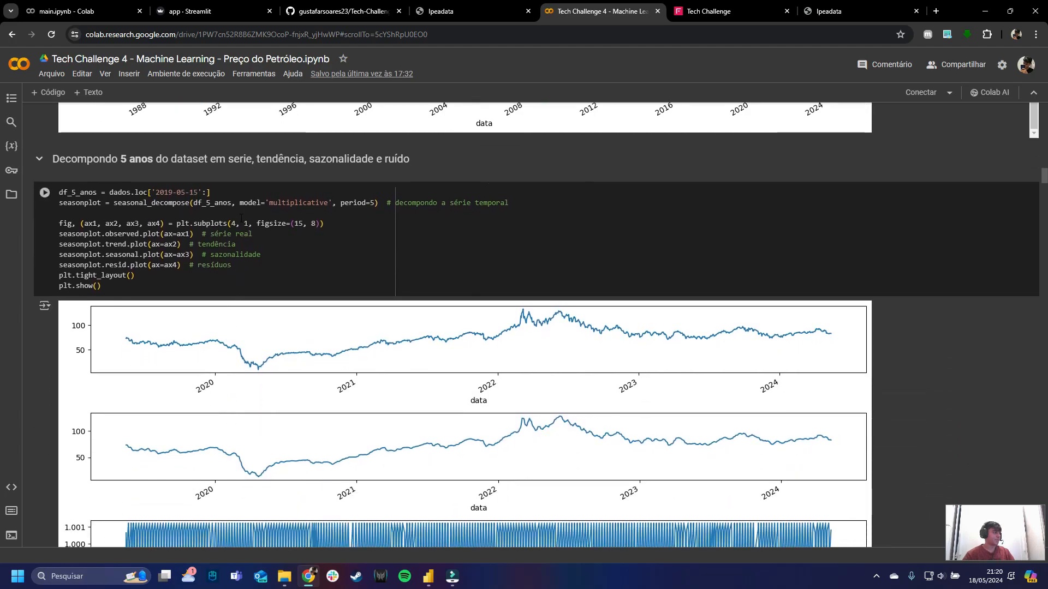
scroll(249, 322, down, 1)
scroll(248, 322, down, 1)
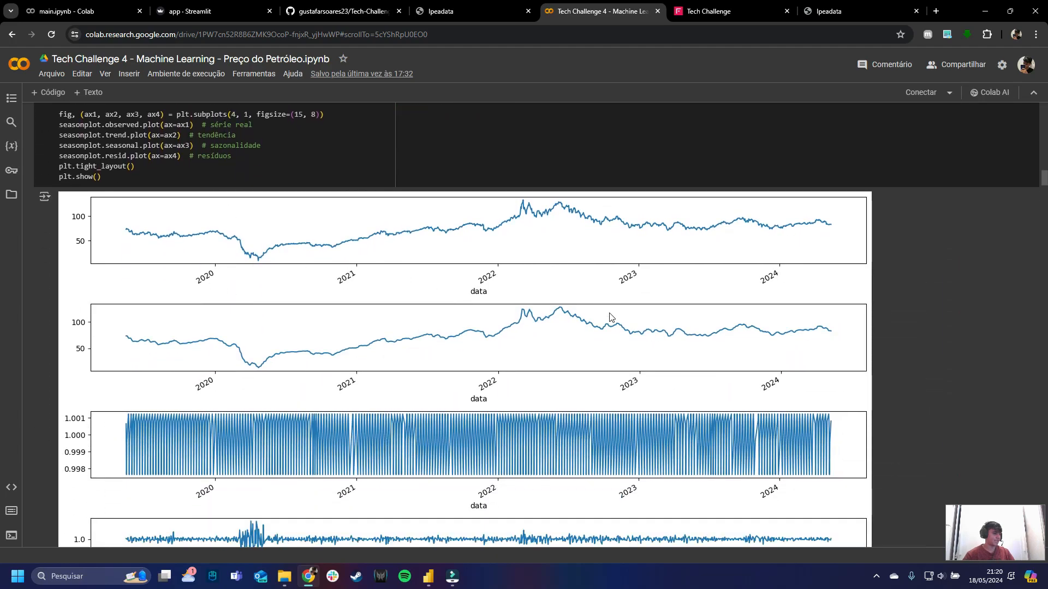
scroll(572, 322, up, 6)
scroll(572, 322, up, 3)
scroll(571, 320, down, 9)
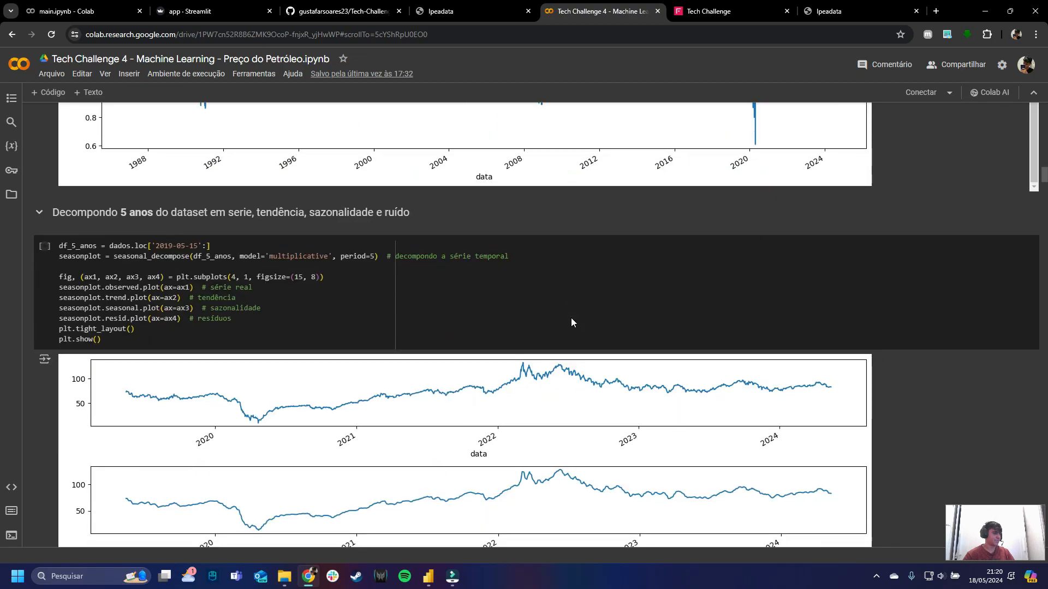
Step: Review the Testando Modelos de Machine Learning Clássicos section, covering the Média Móvel explanation, 10-day forecast code, plot and conclusion
scroll(570, 324, down, 7)
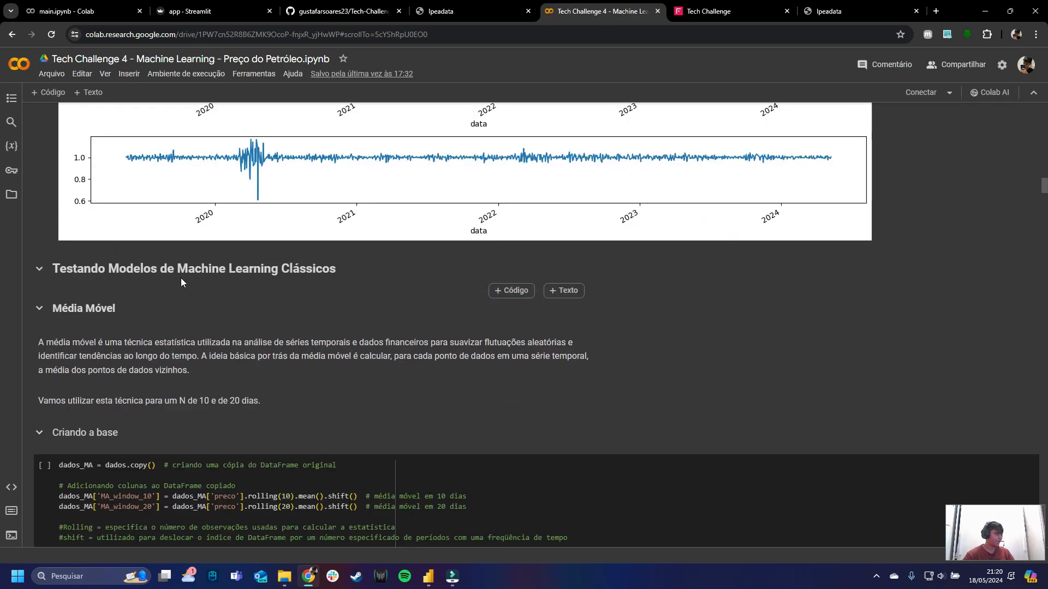
drag(71, 270, 316, 270)
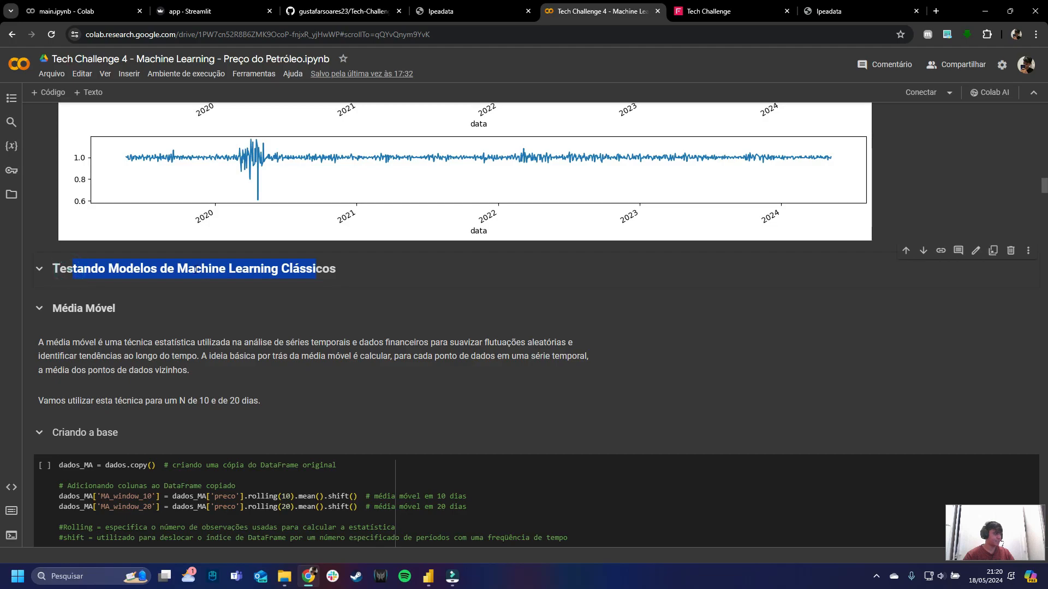
scroll(136, 279, down, 2)
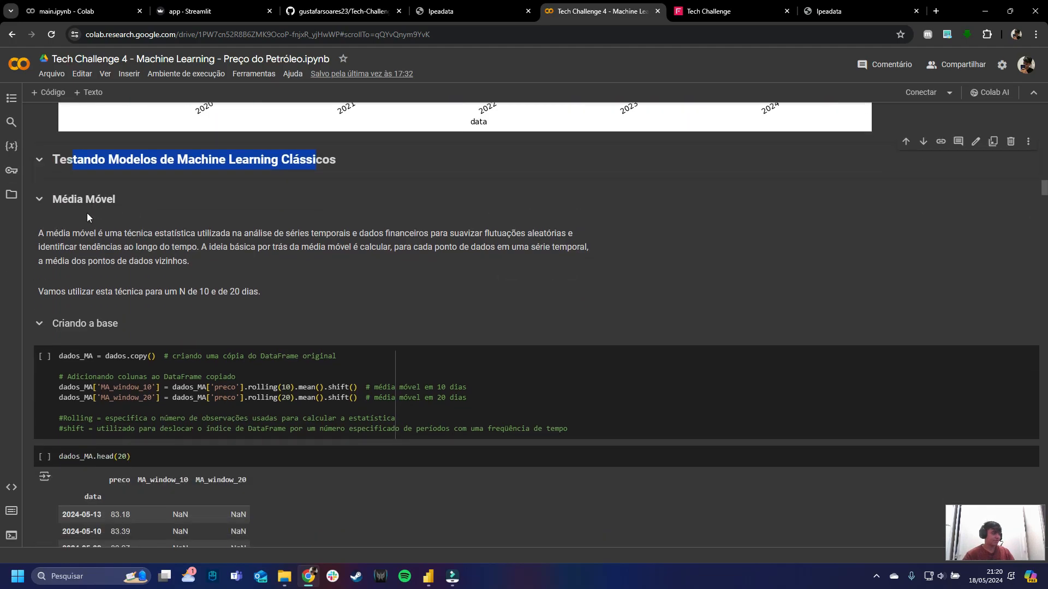
scroll(96, 215, down, 15)
scroll(104, 216, down, 20)
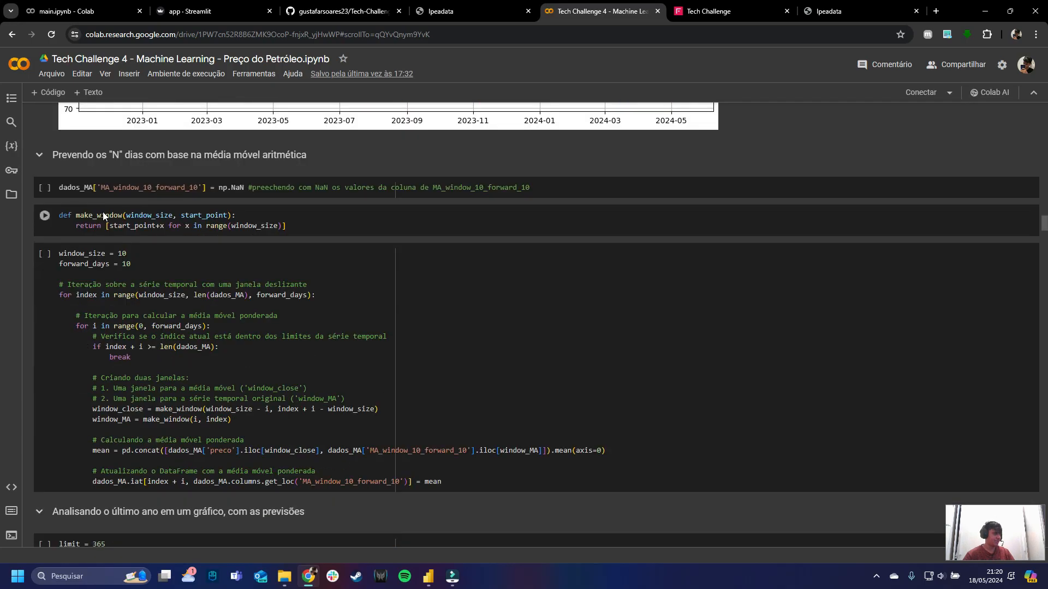
scroll(102, 215, down, 11)
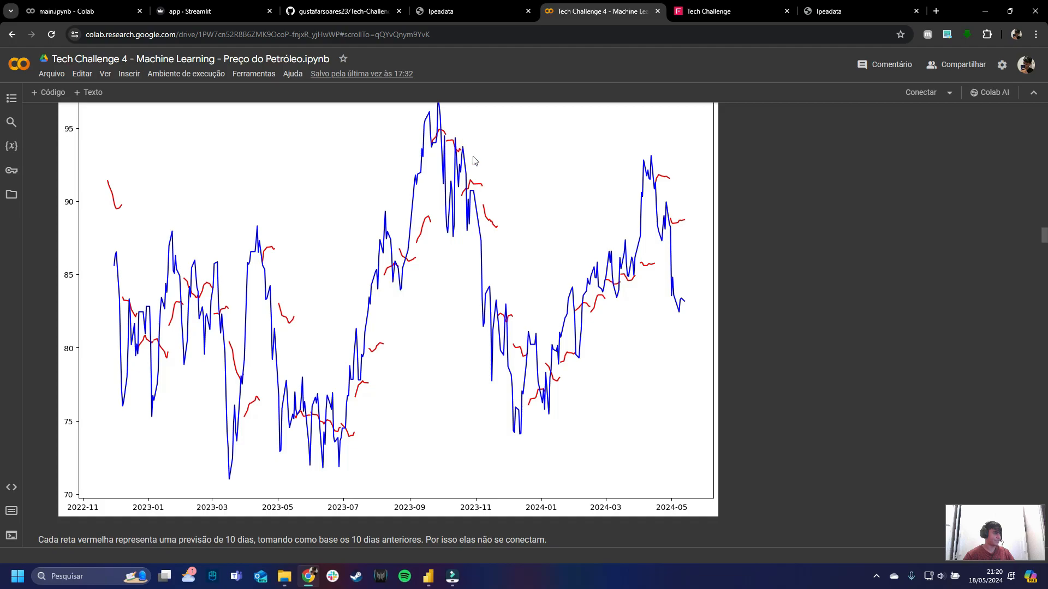
key(ctrl)
scroll(503, 214, down, 4)
scroll(503, 214, down, 3)
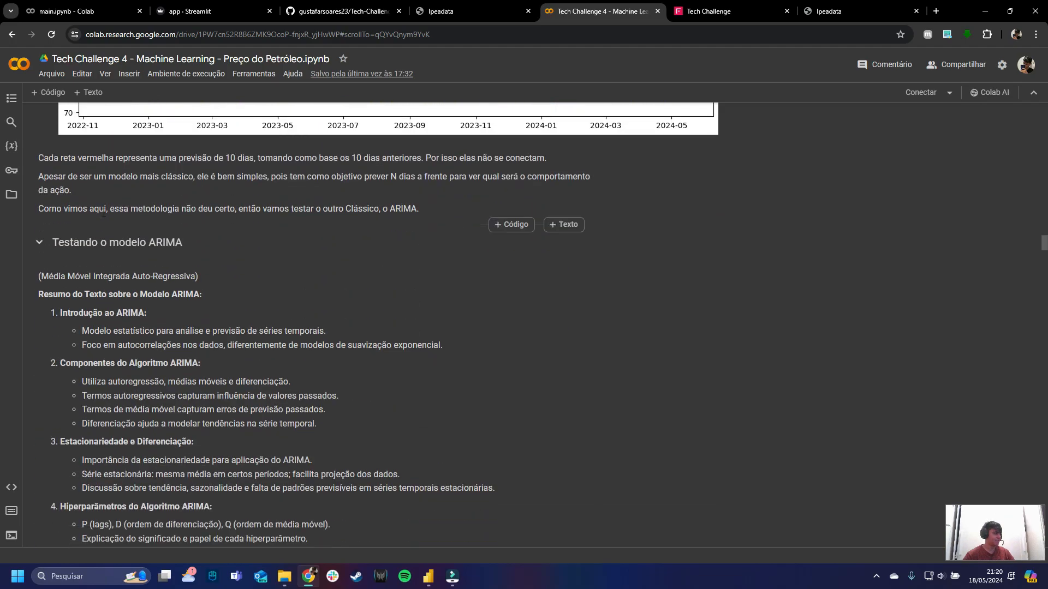
Step: Read the ARIMA model summary and examine the ACF and PACF plots and the moving average and standard deviation analysis
scroll(175, 333, down, 2)
scroll(174, 333, down, 3)
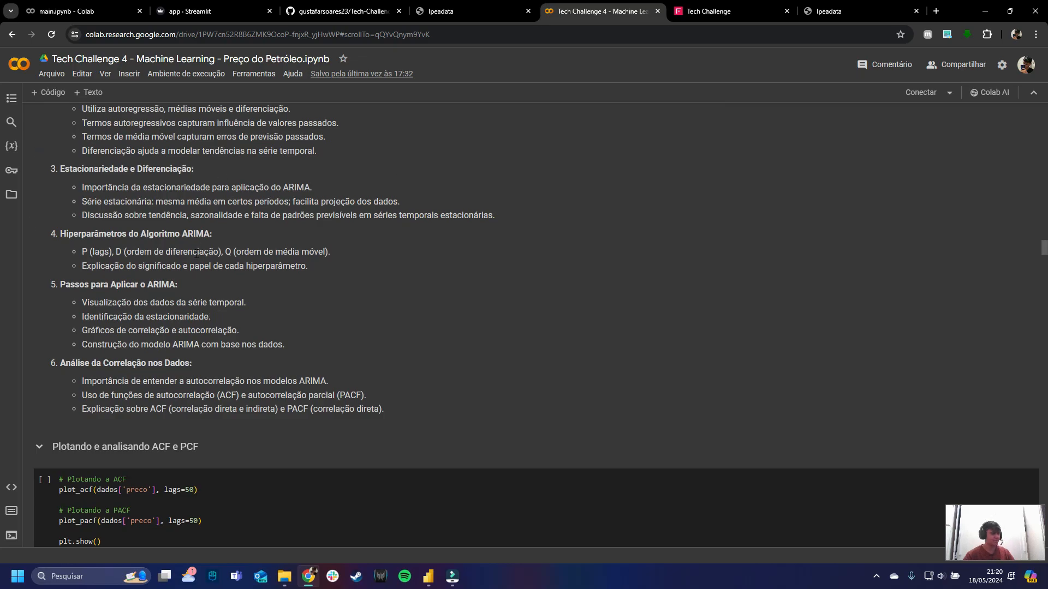
scroll(197, 254, down, 5)
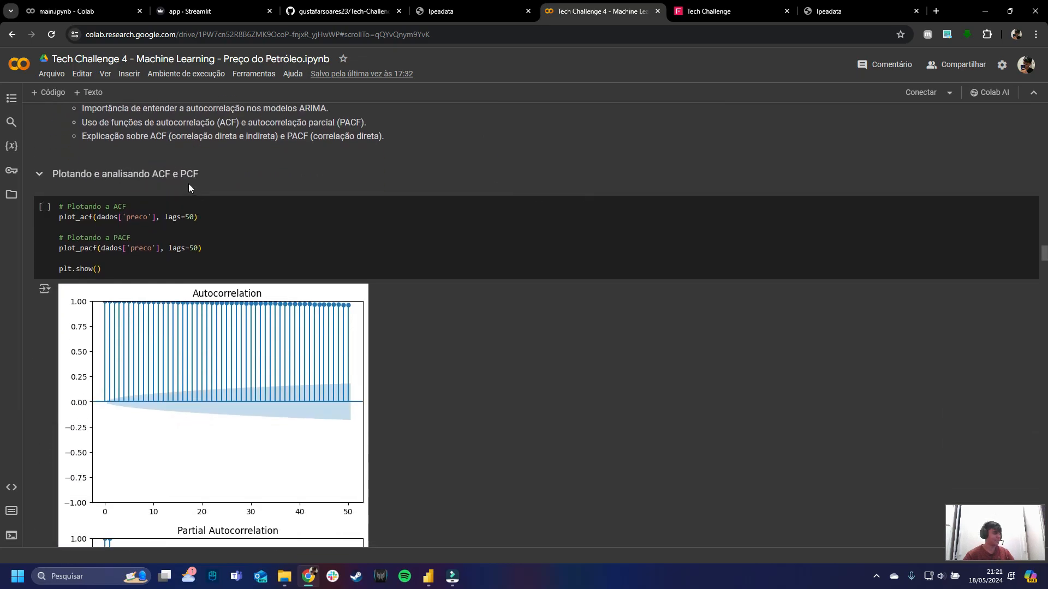
scroll(164, 167, down, 5)
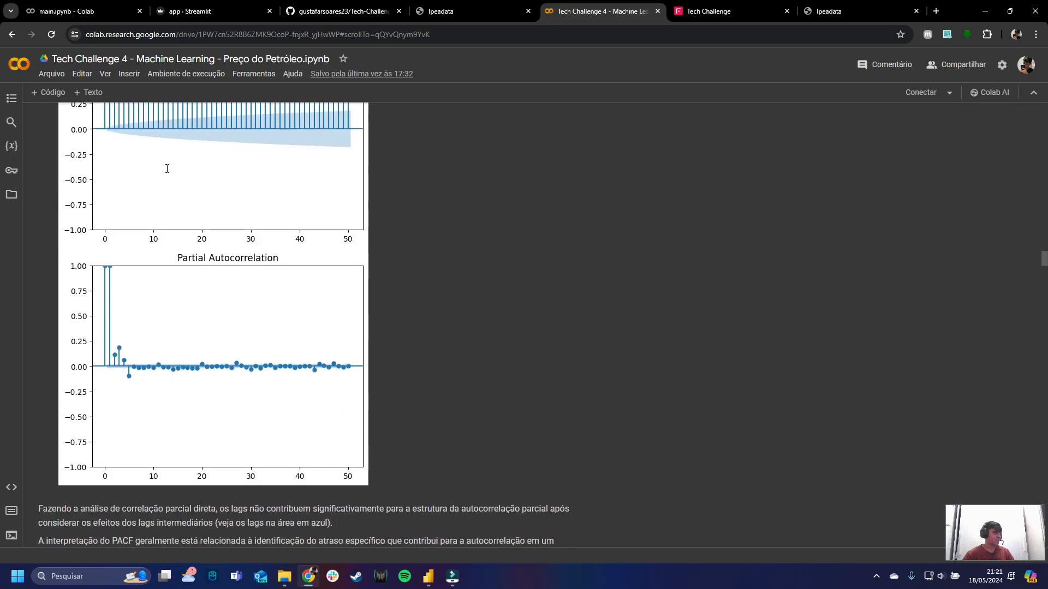
scroll(167, 168, down, 10)
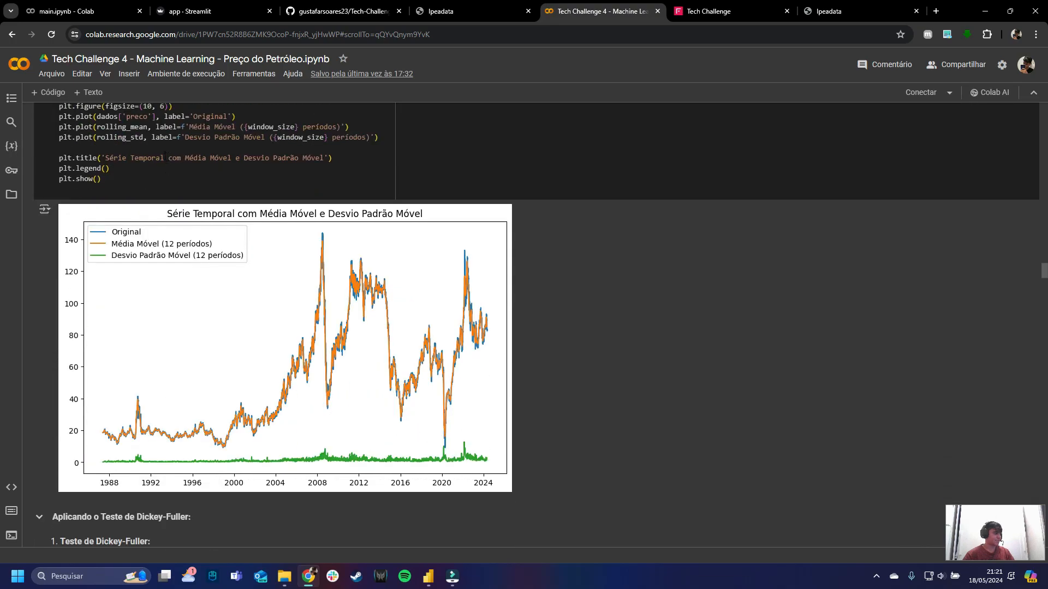
scroll(167, 188, up, 3)
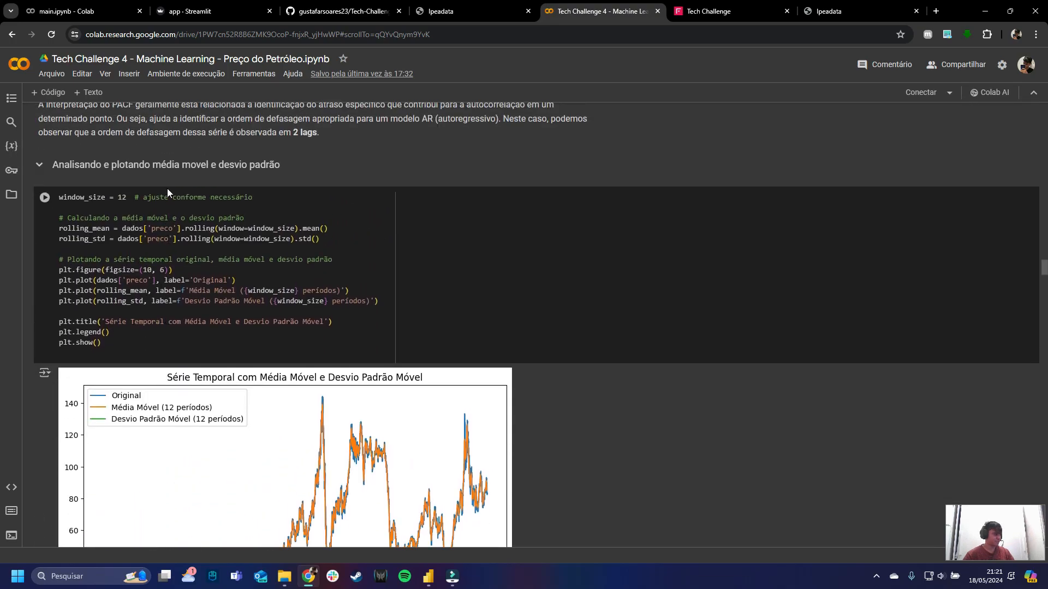
Step: Study the Dickey-Fuller test notes, function and output for the original series, highlighting the final stationarity result
scroll(170, 178, down, 9)
scroll(159, 236, down, 1)
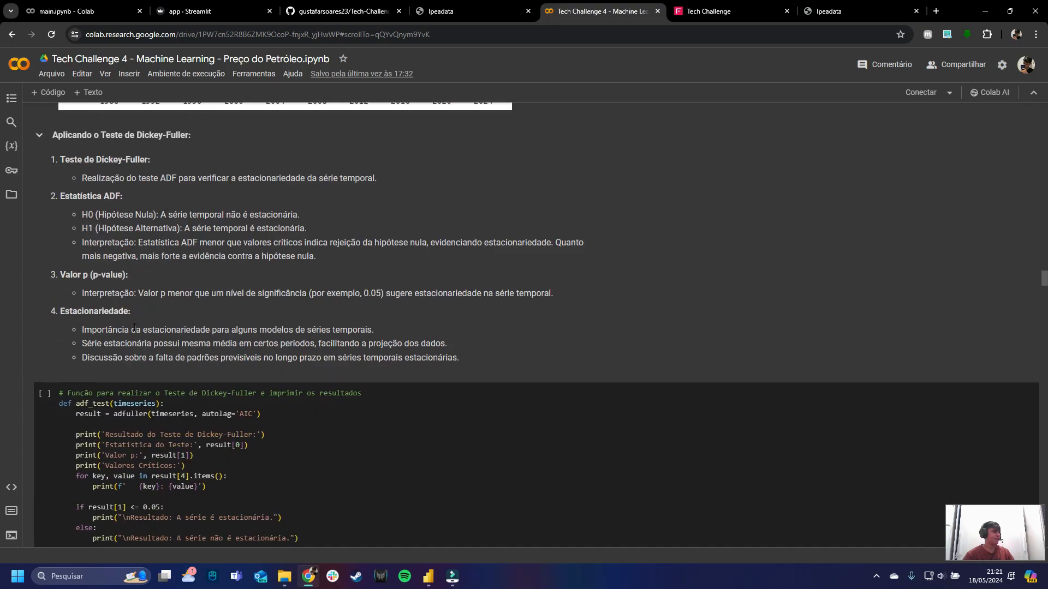
scroll(179, 188, down, 5)
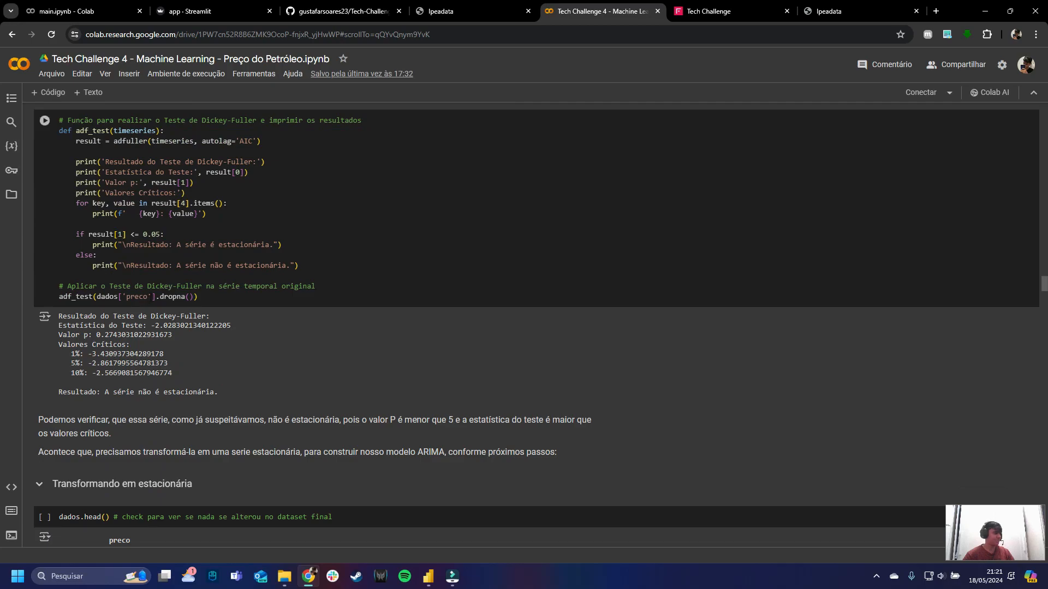
scroll(216, 232, up, 4)
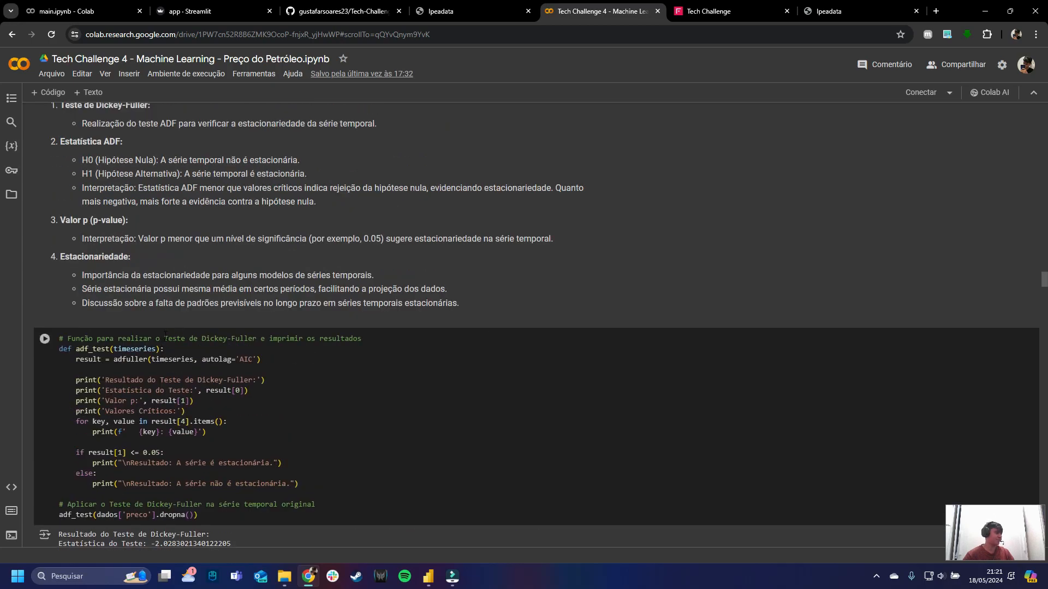
scroll(174, 319, up, 3)
scroll(171, 326, down, 6)
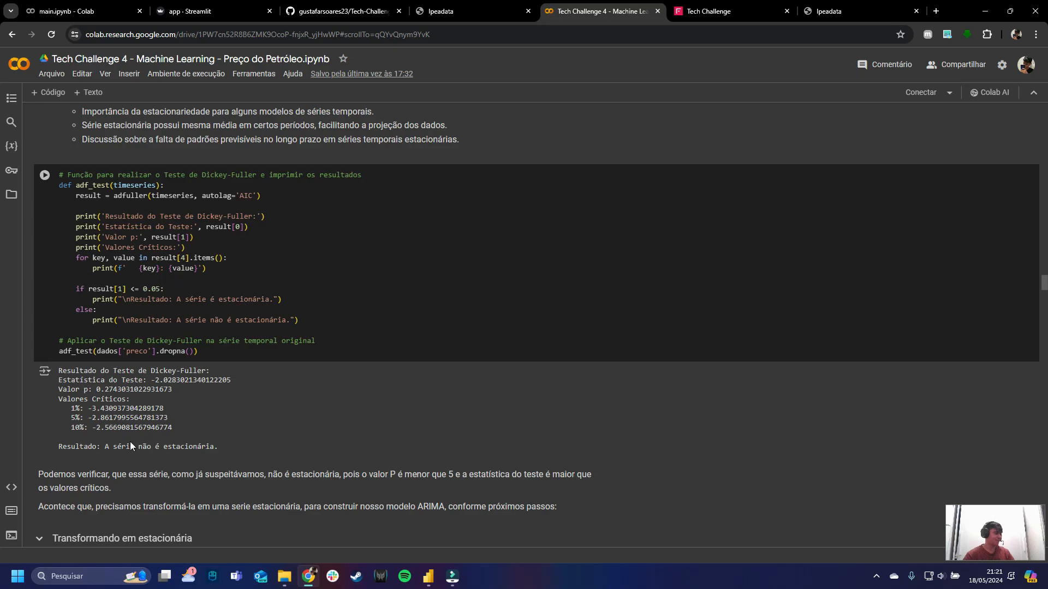
drag(114, 446, 234, 451)
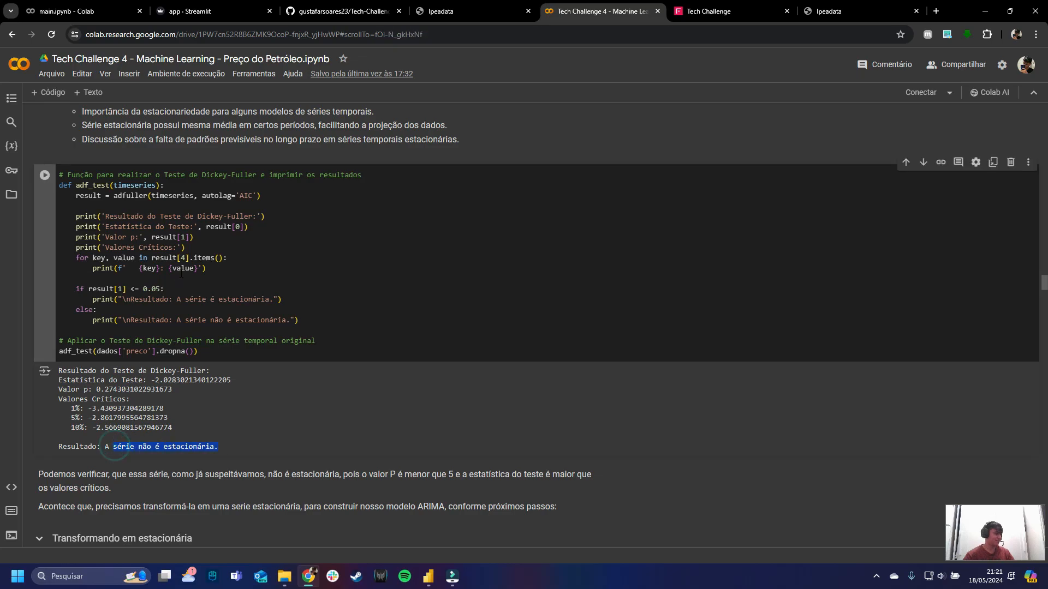
Step: Examine the first stationarity transformation, subtracting the moving average from the log data, and highlight its Dickey-Fuller test result
scroll(181, 273, down, 5)
scroll(181, 273, down, 9)
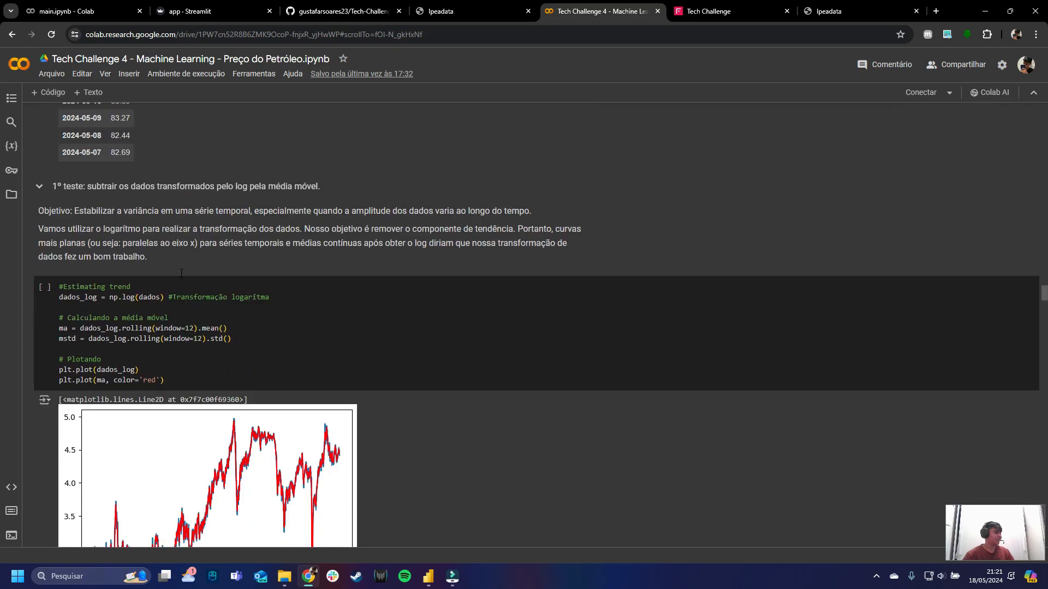
scroll(184, 185, up, 3)
scroll(184, 186, up, 4)
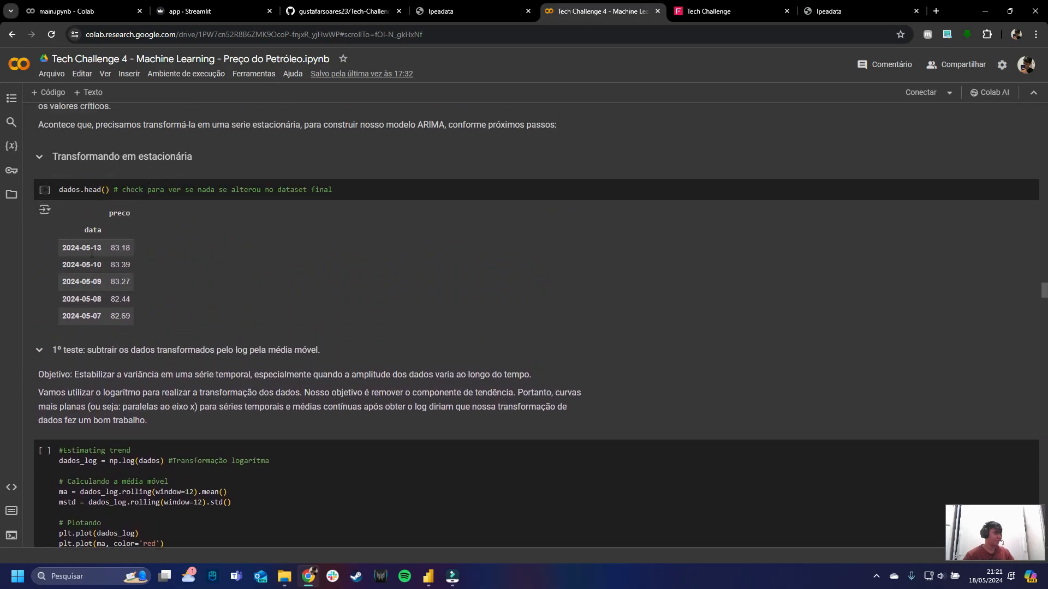
scroll(112, 205, down, 3)
scroll(131, 286, down, 15)
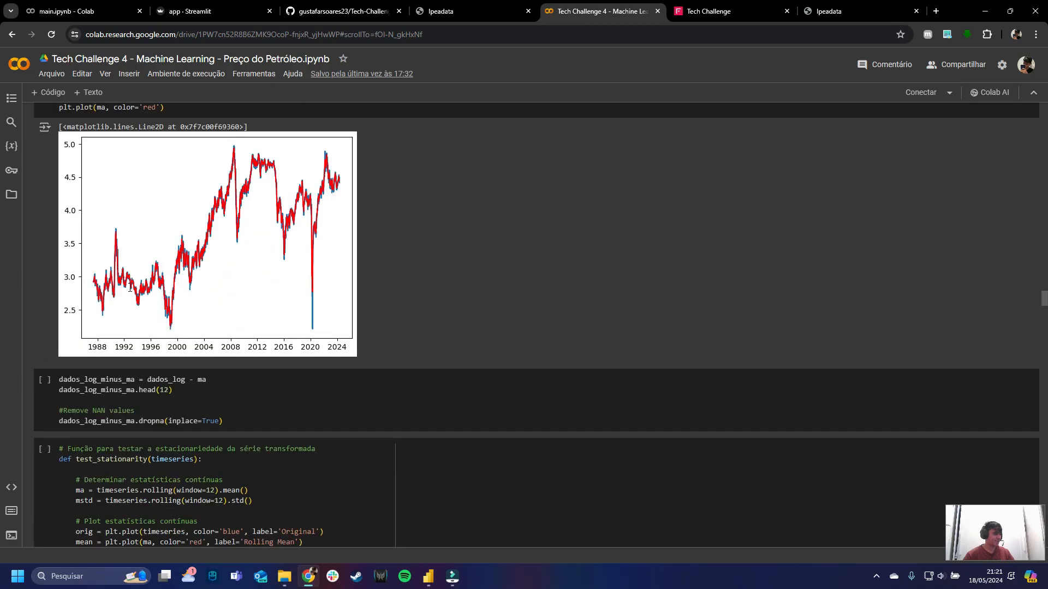
scroll(131, 282, down, 3)
scroll(129, 276, up, 1)
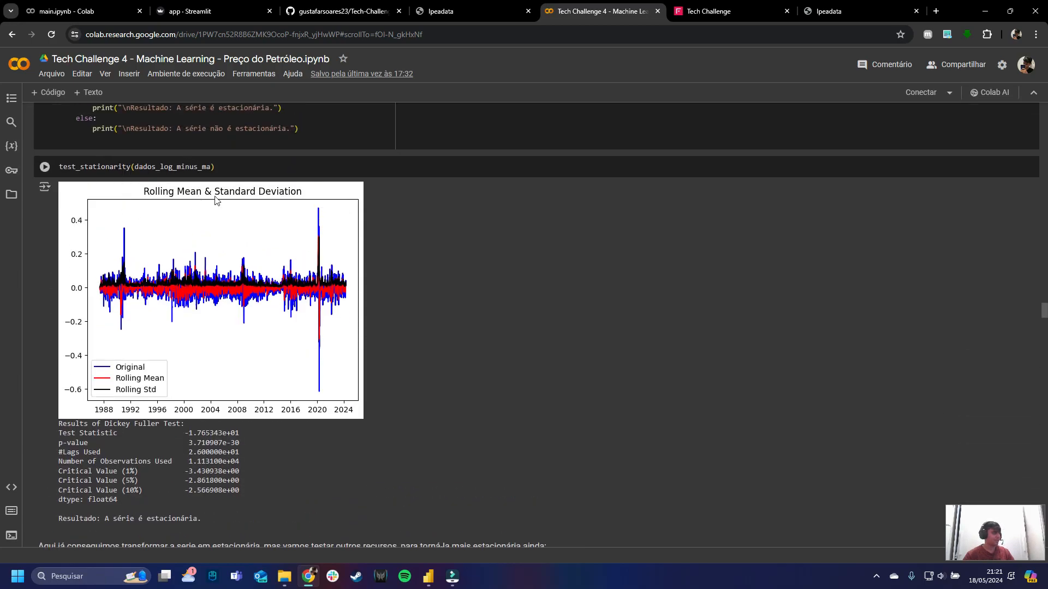
scroll(211, 207, down, 1)
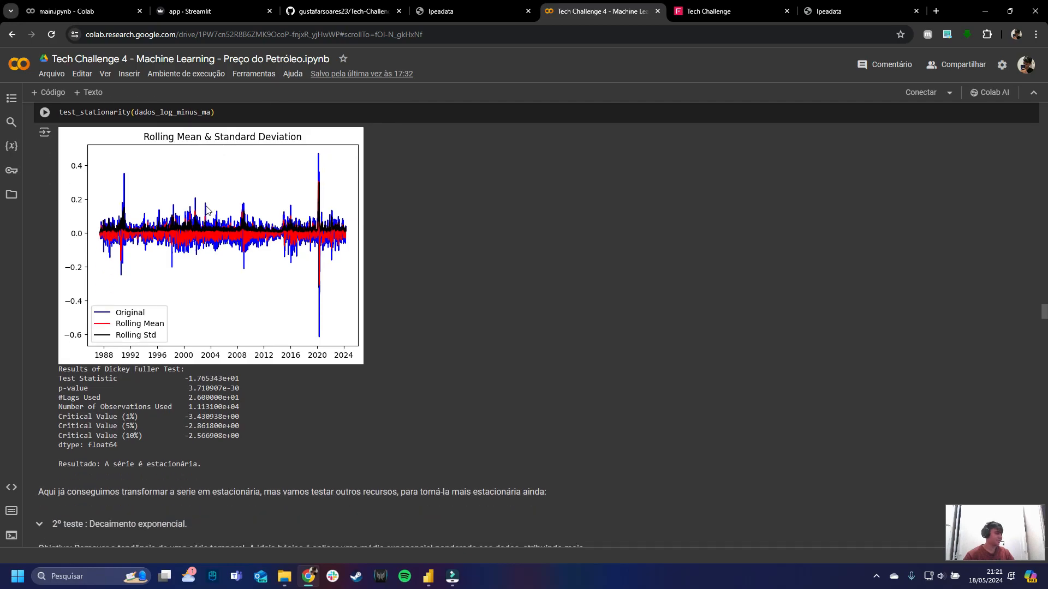
drag(116, 463, 203, 465)
Step: Compare the exponential decay and differencing tests, highlighting the Diferenciação heading and the p-value in its results
scroll(176, 344, down, 9)
scroll(175, 344, down, 10)
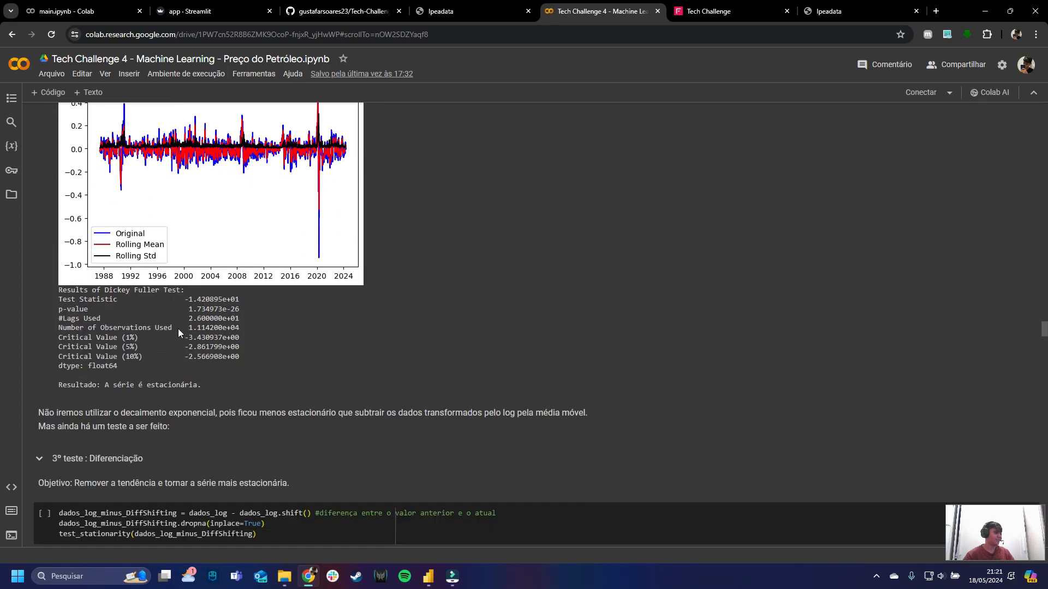
scroll(179, 322, down, 3)
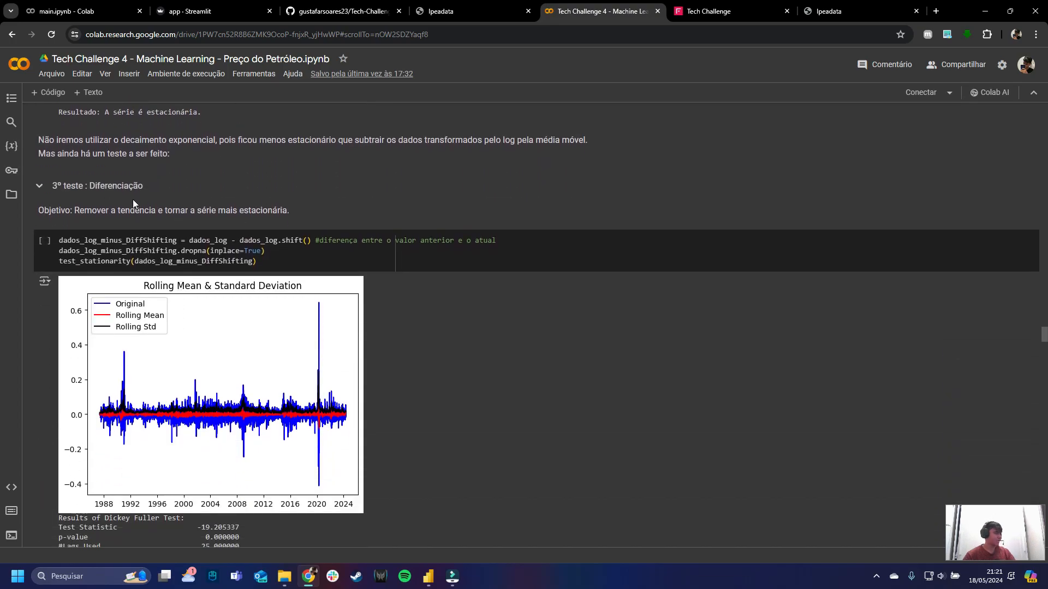
drag(108, 186, 155, 198)
scroll(217, 339, down, 2)
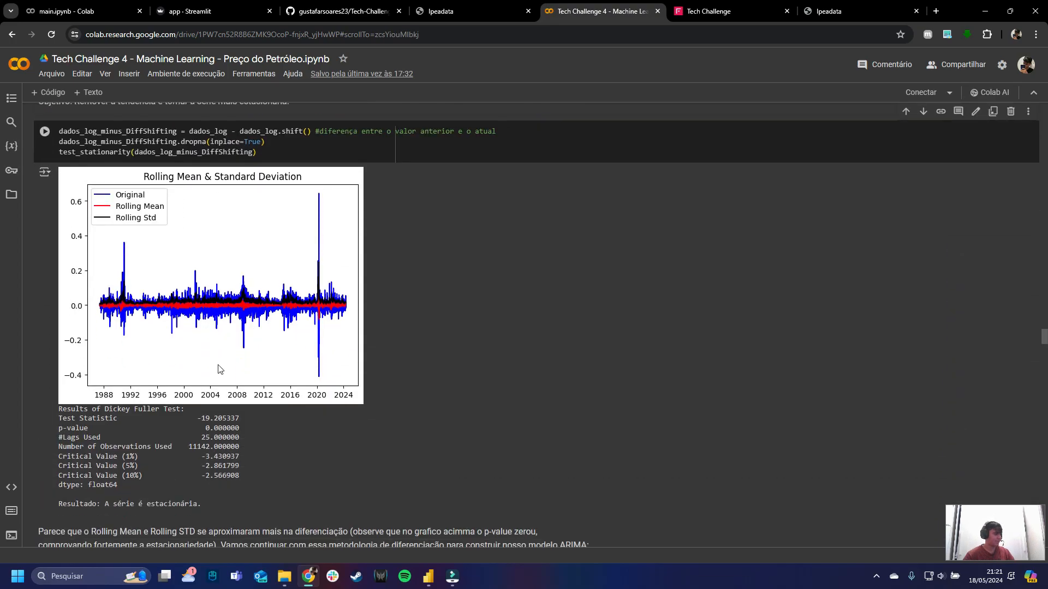
drag(211, 428, 242, 428)
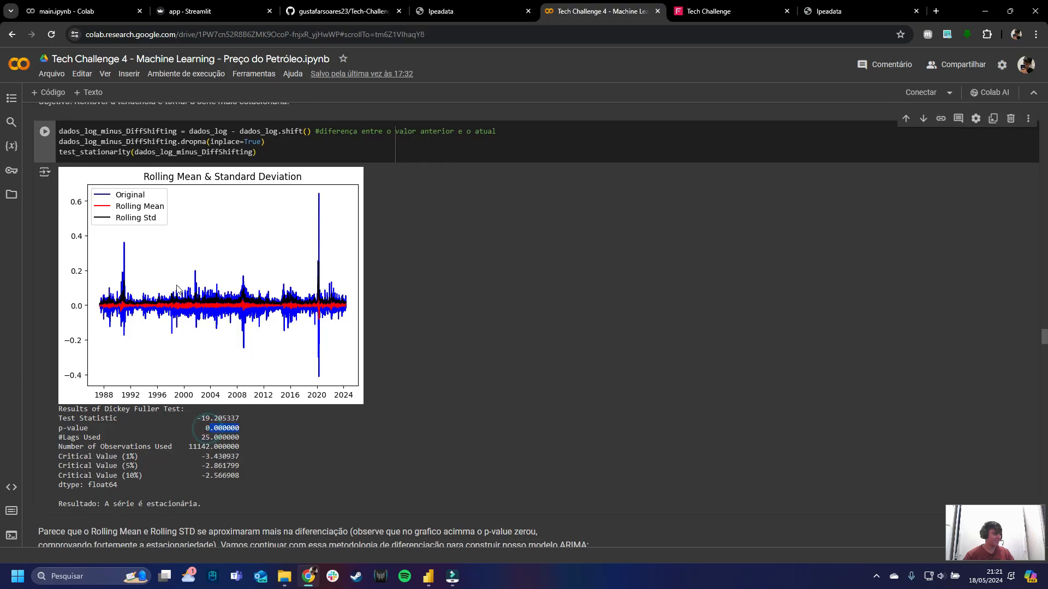
Step: Review the partial correlation test, the ARIMA model code, its observed-versus-fitted plot and the MAPE validation notes
scroll(142, 410, down, 2)
scroll(137, 402, down, 3)
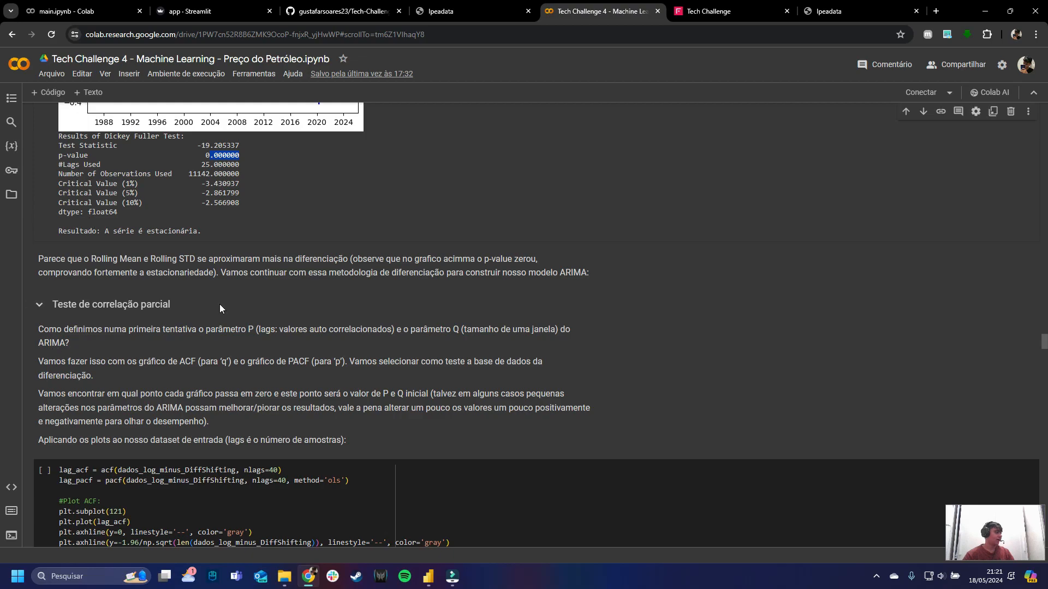
scroll(149, 238, down, 12)
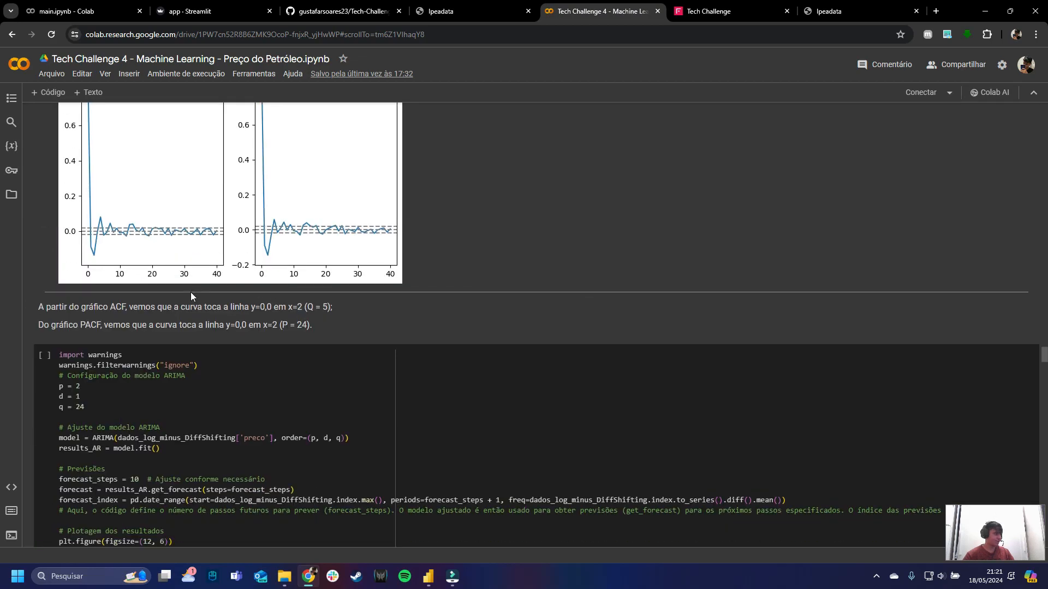
scroll(191, 292, down, 10)
scroll(191, 279, down, 3)
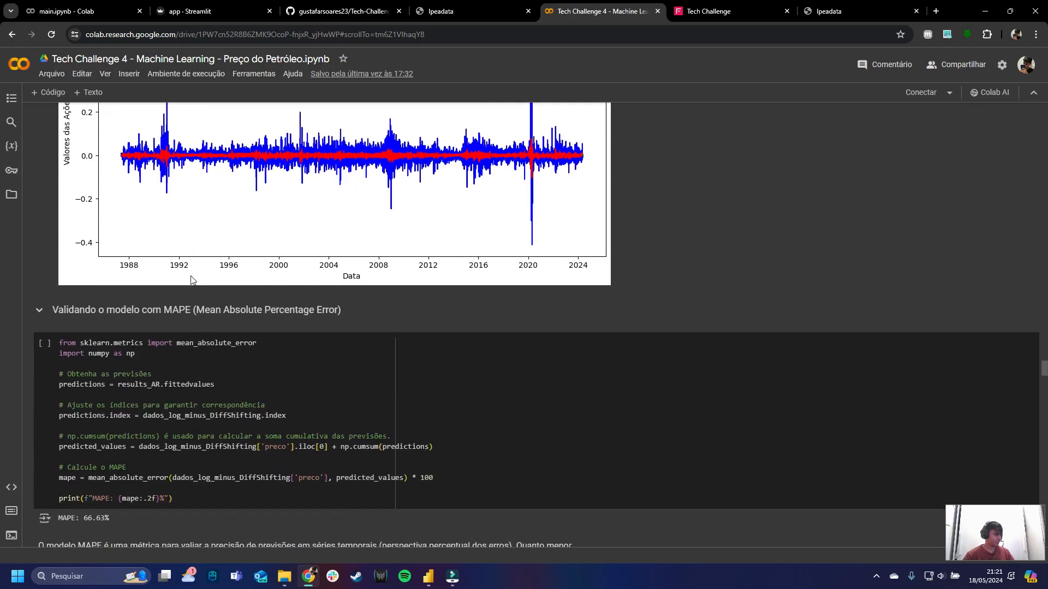
scroll(213, 184, up, 5)
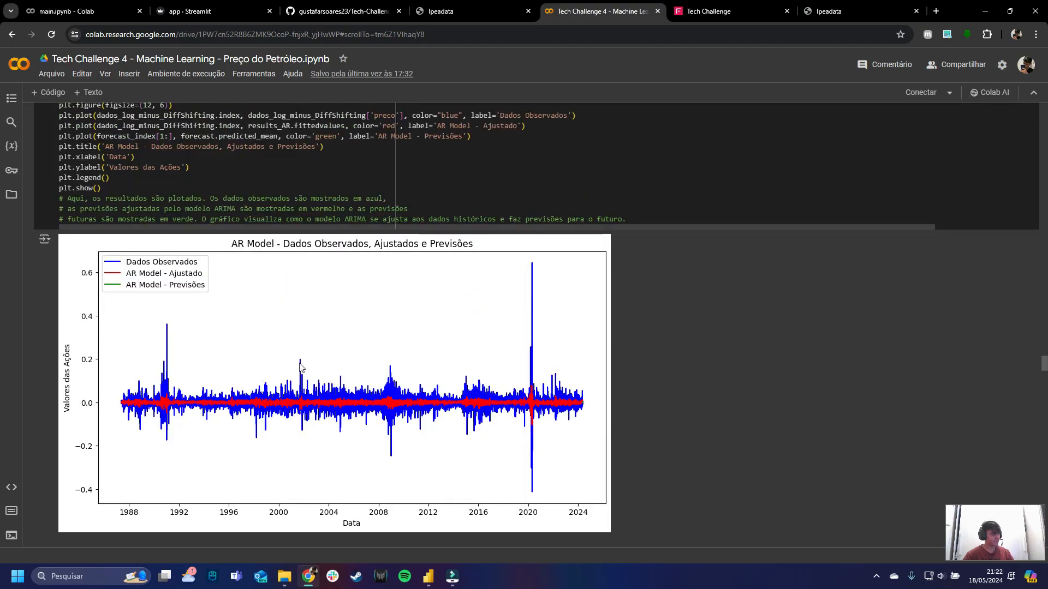
scroll(300, 367, down, 8)
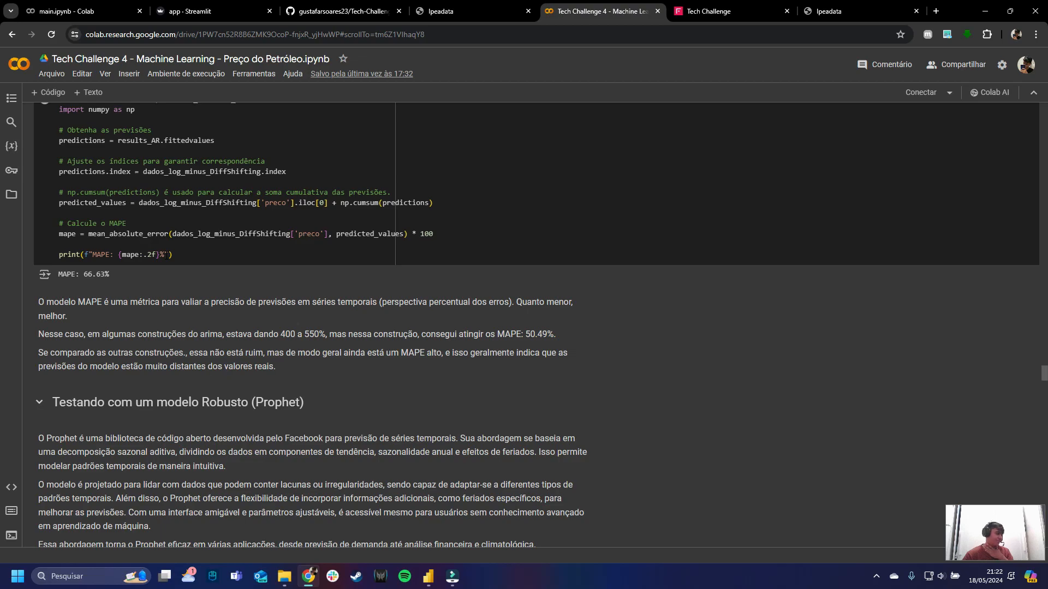
Step: Read through the Prophet section, covering dataset preparation, train/test split, the 30-day predictive model and its Matplotlib and Plotly charts
scroll(247, 143, down, 5)
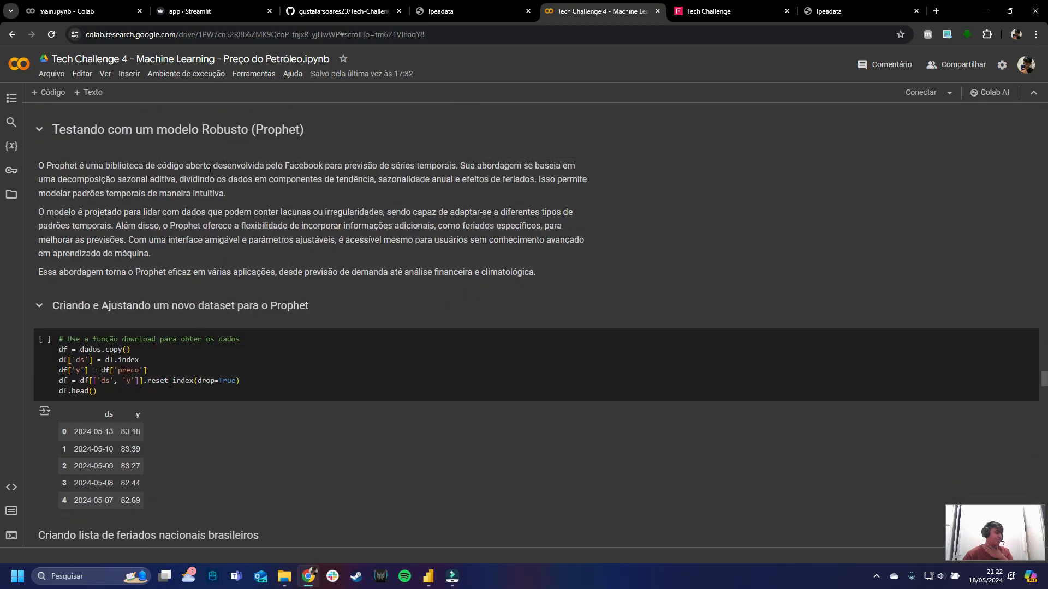
scroll(247, 212, down, 4)
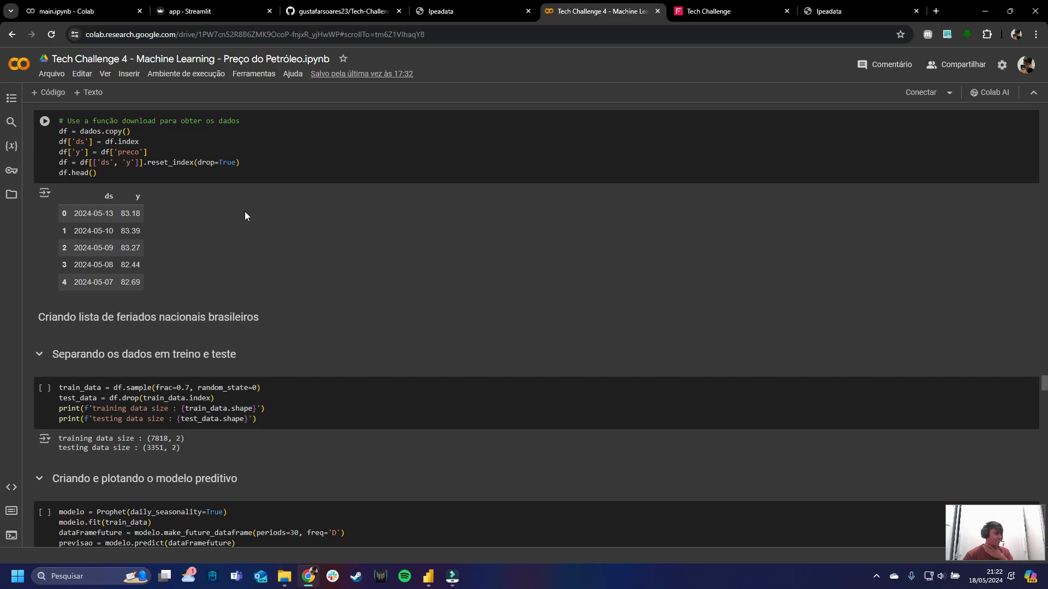
scroll(244, 211, down, 7)
scroll(245, 211, down, 6)
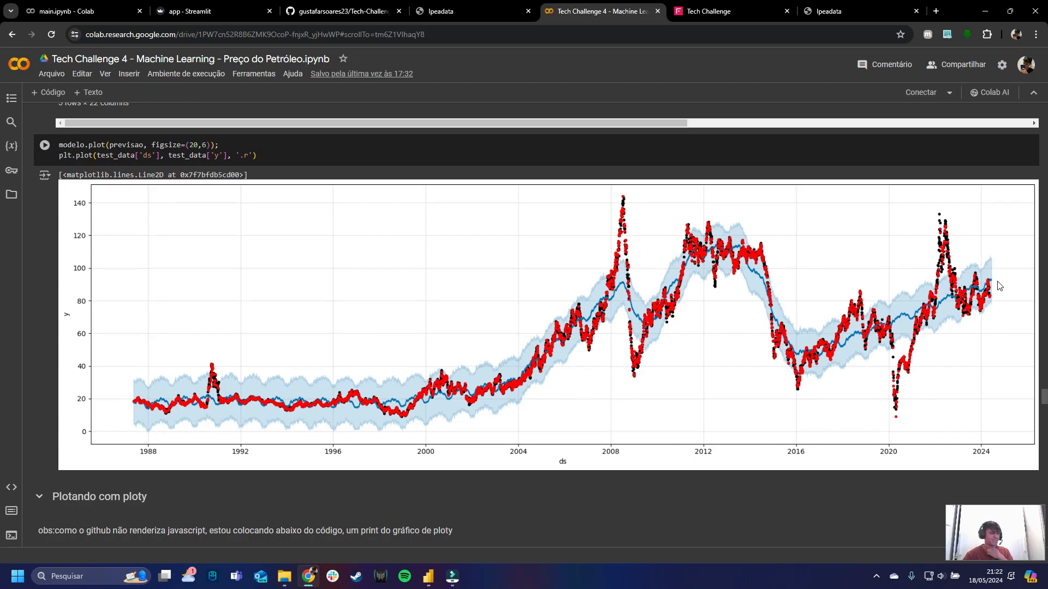
scroll(319, 249, down, 2)
scroll(320, 253, down, 12)
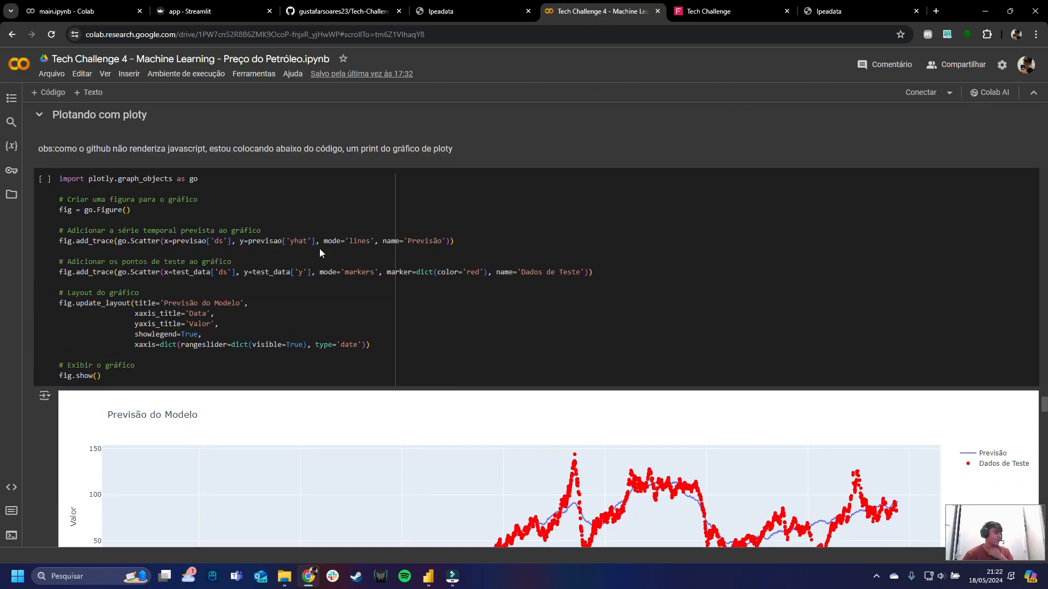
scroll(321, 253, up, 4)
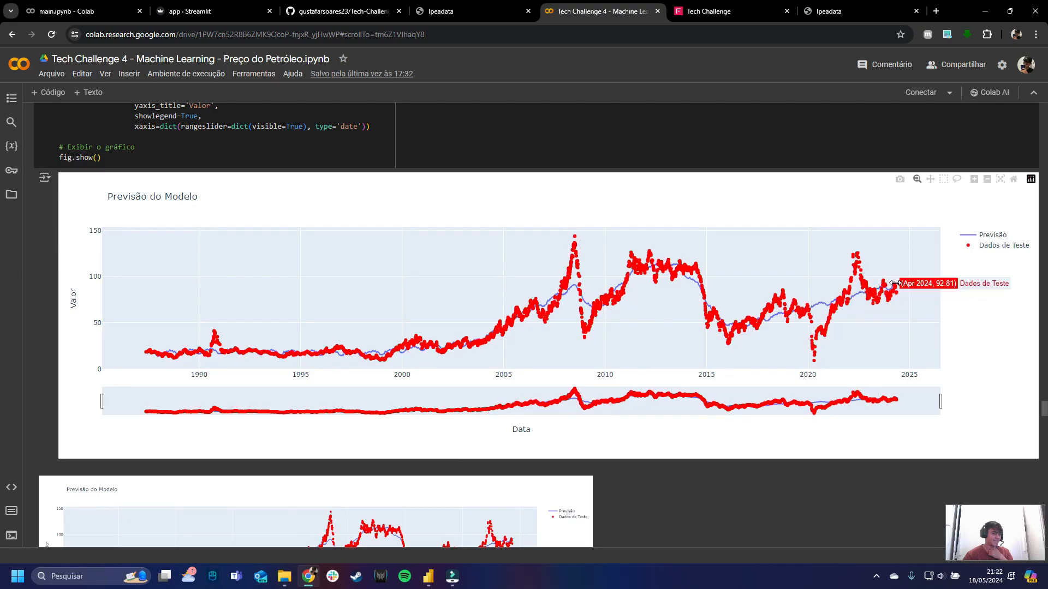
Step: Narrow the Plotly forecast chart to about 2019 through 2024, and view the Prophet trend, weekly, yearly and daily component plots
drag(104, 404, 784, 402)
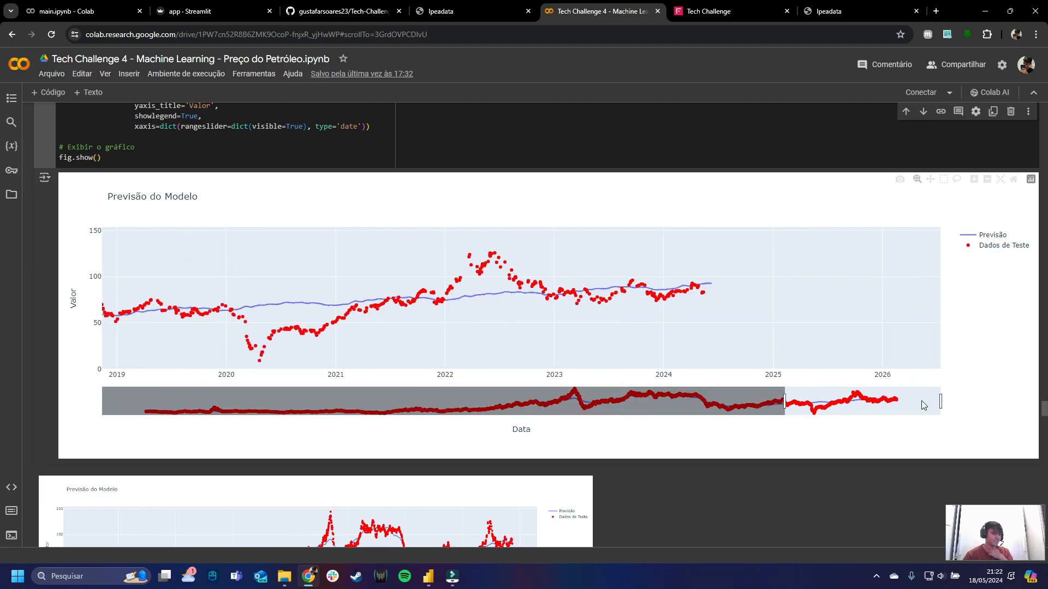
drag(940, 402, 902, 402)
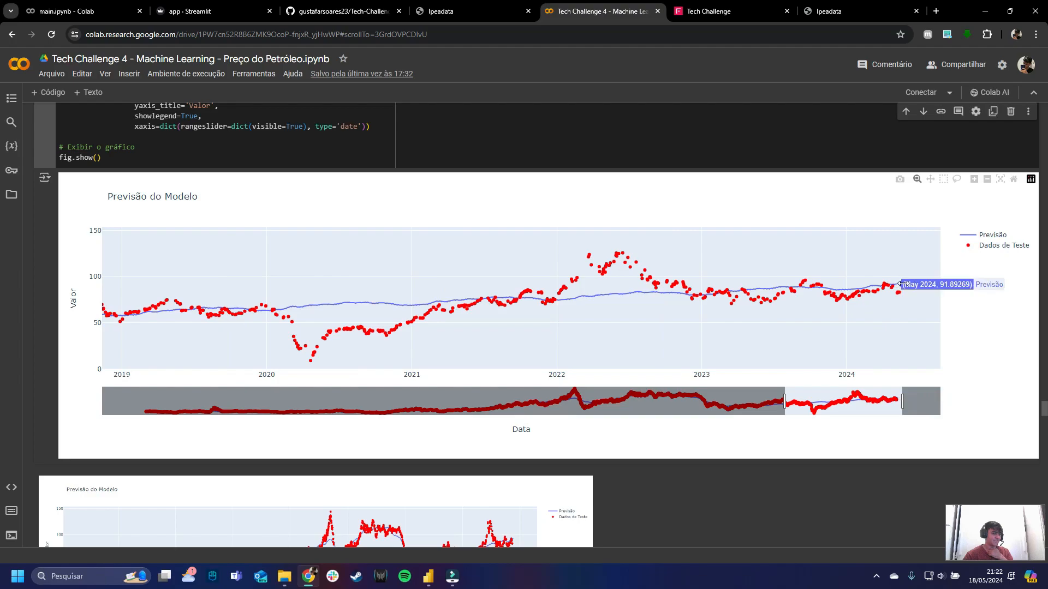
scroll(469, 335, down, 10)
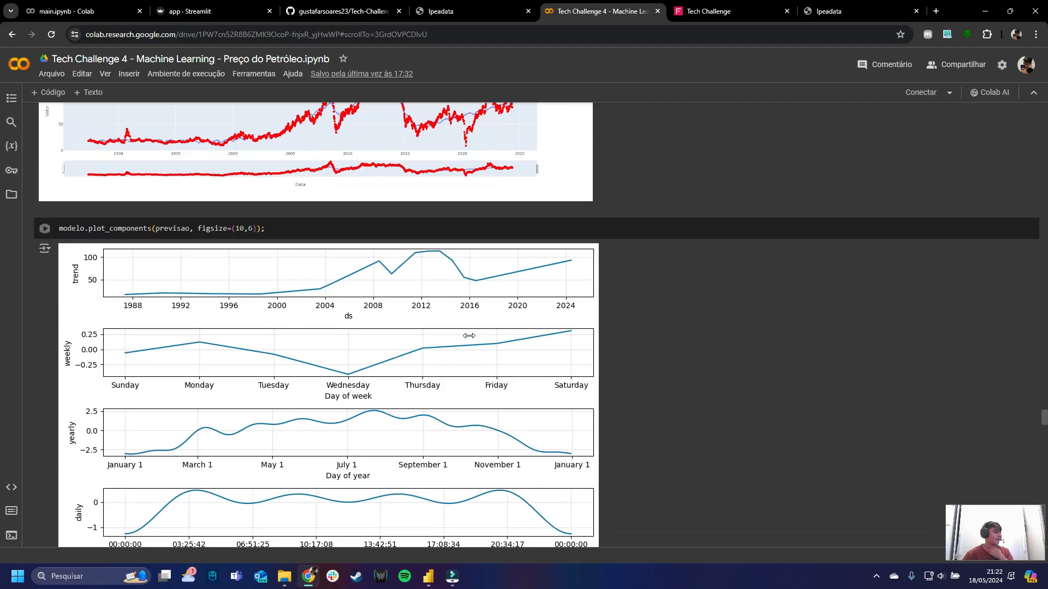
scroll(469, 336, down, 2)
Step: Review the changepoints section with its five-changepoint Prophet model and plot, and highlight the MAPE result below it
scroll(469, 336, down, 12)
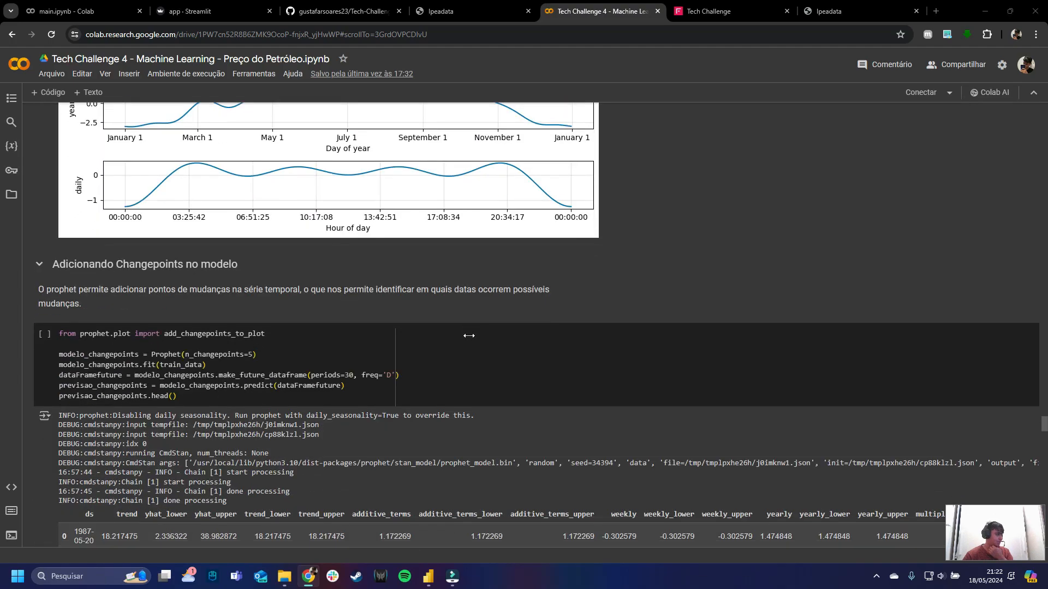
scroll(469, 335, down, 10)
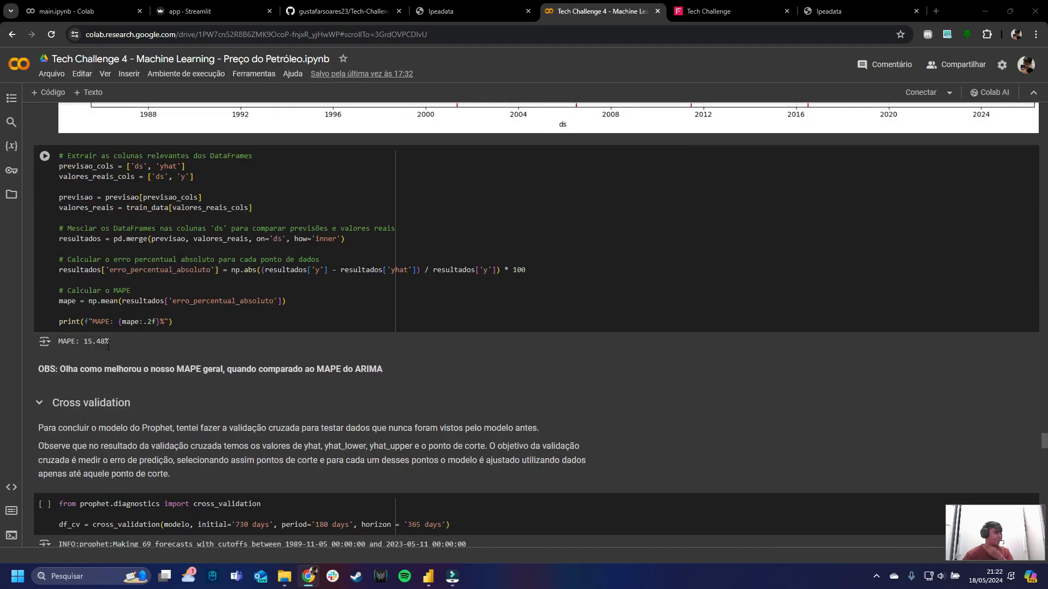
drag(112, 341, 59, 339)
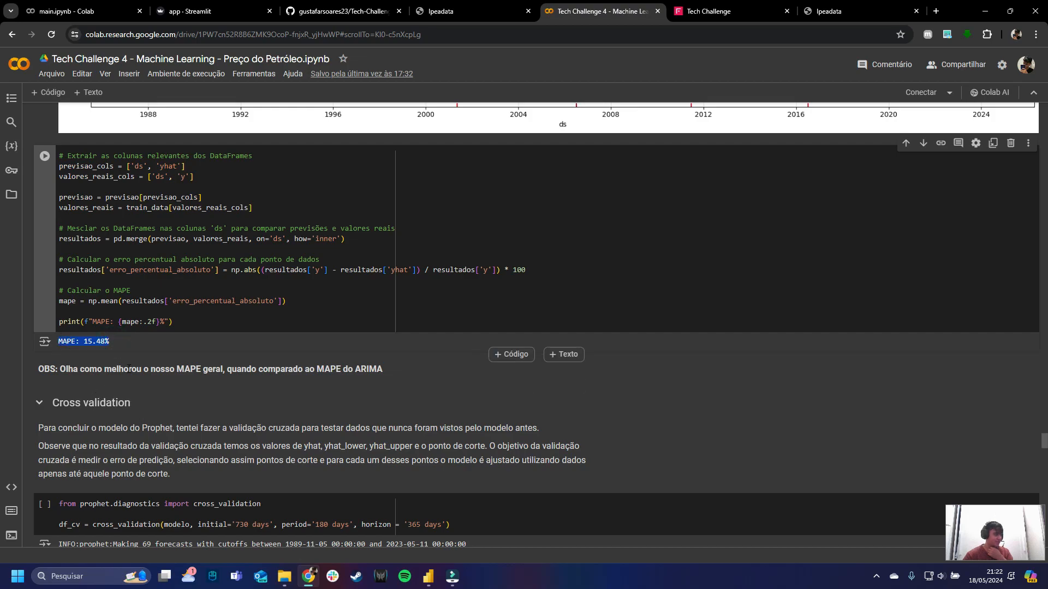
scroll(193, 352, up, 4)
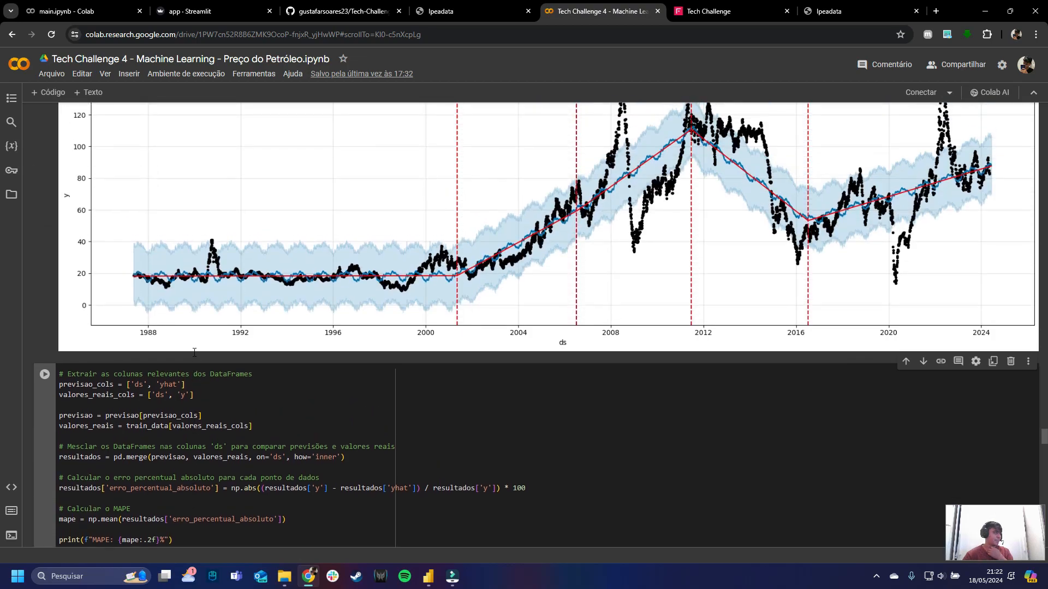
scroll(194, 352, up, 1)
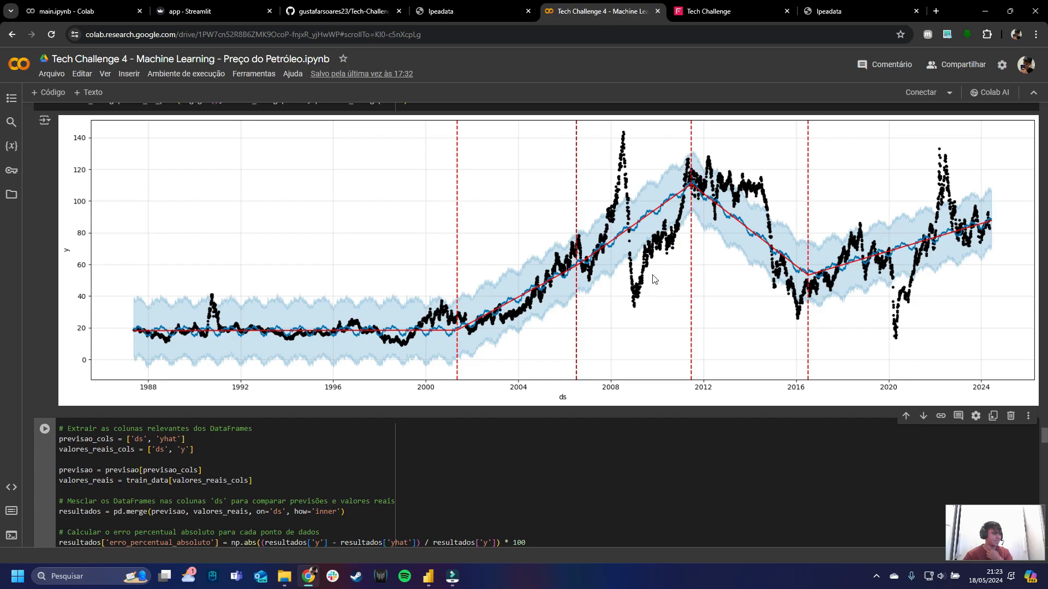
scroll(675, 261, down, 4)
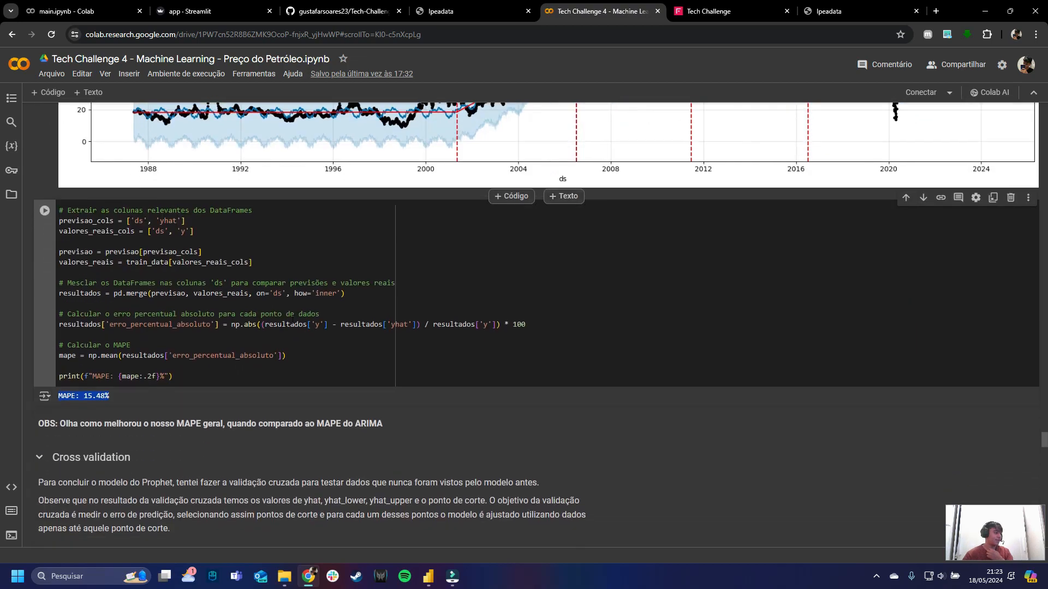
click(119, 398)
drag(118, 398, 65, 401)
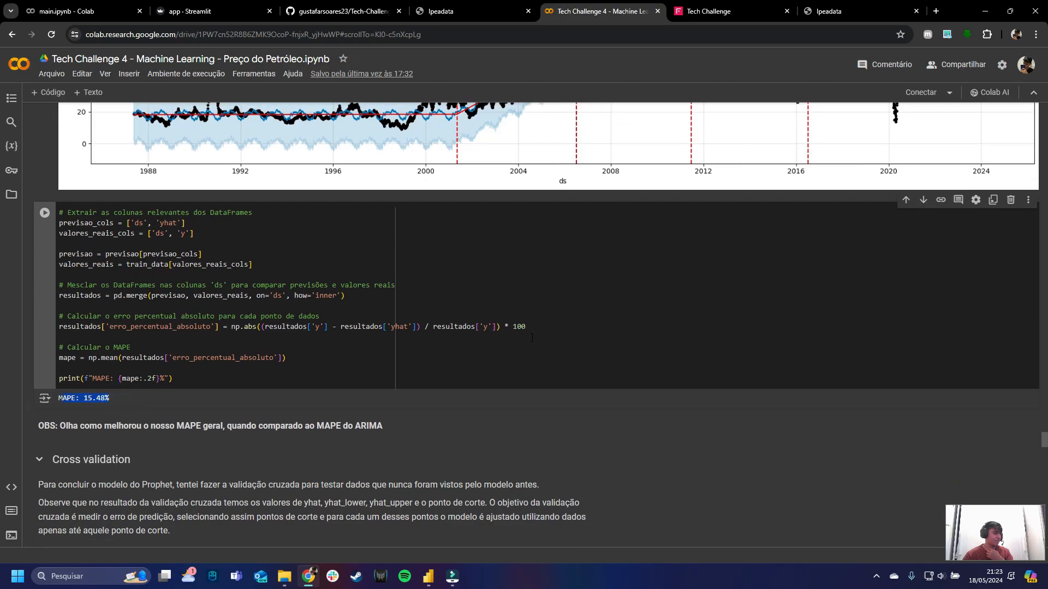
scroll(532, 338, up, 5)
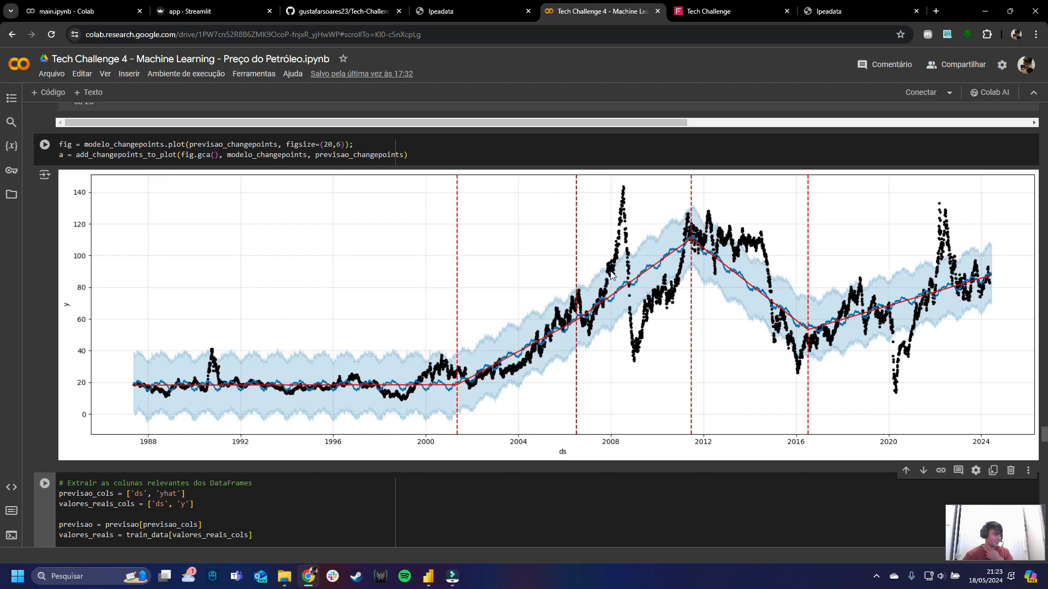
Step: Go past the cross validation output to the Prophet test with fewer years, and highlight the 2023-01-01 date filter in its code
scroll(580, 232, down, 2)
scroll(580, 231, down, 4)
scroll(579, 232, down, 12)
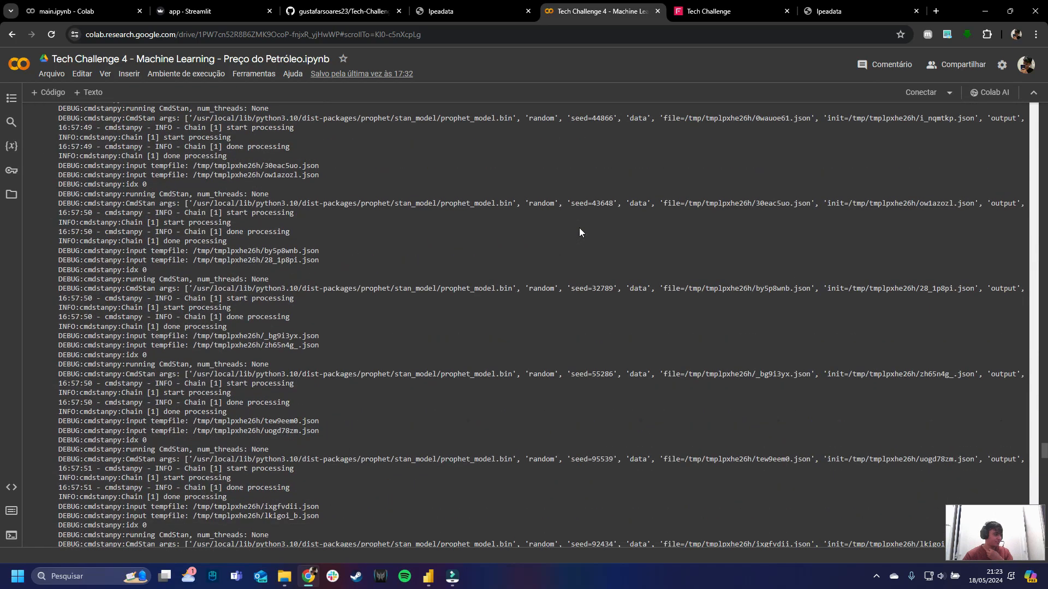
scroll(580, 232, down, 15)
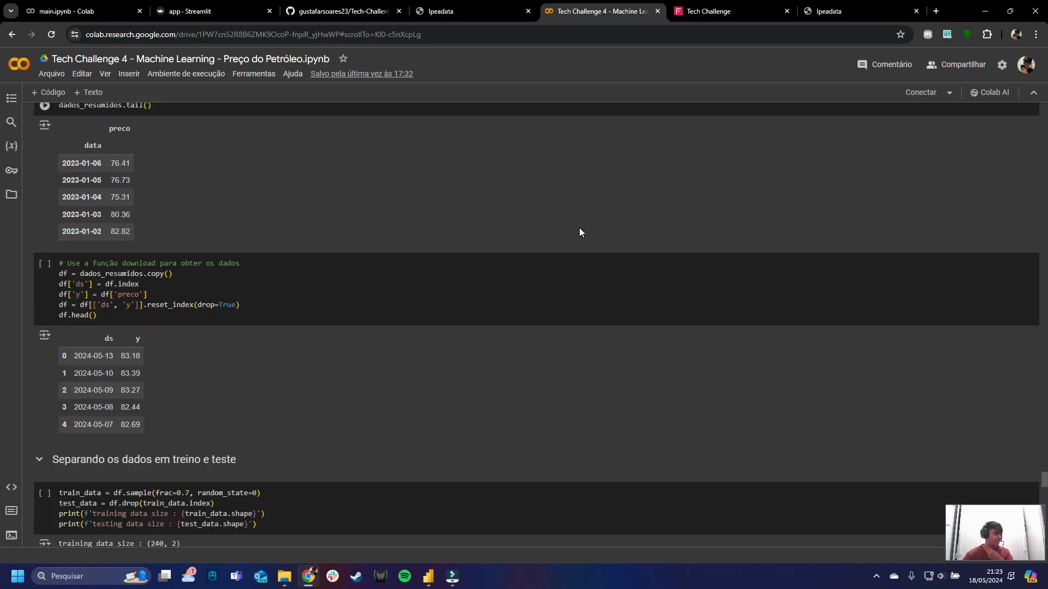
scroll(580, 232, up, 7)
drag(66, 218, 447, 226)
click(362, 213)
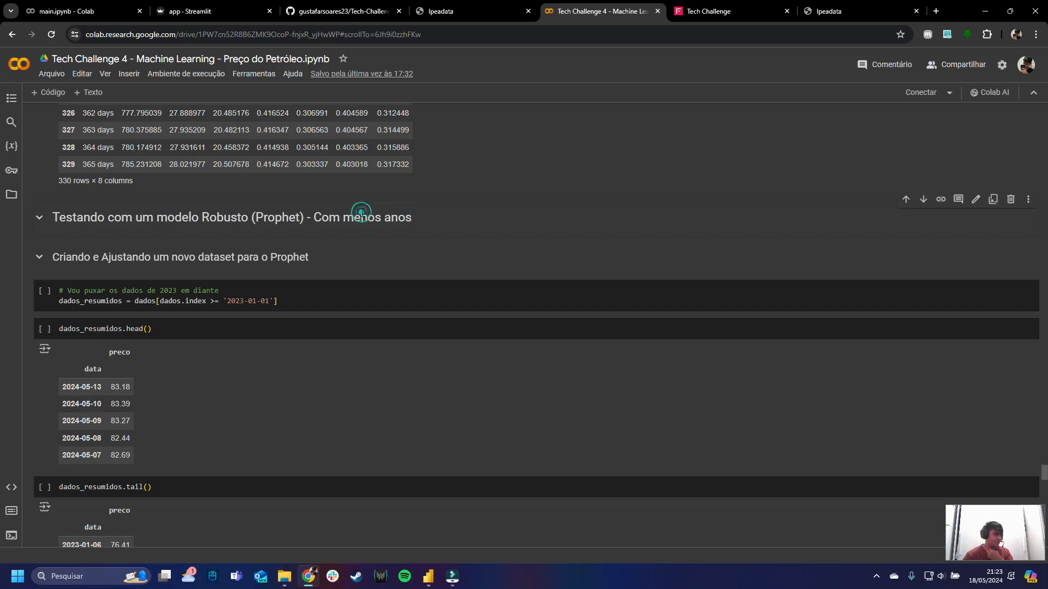
drag(228, 300, 293, 301)
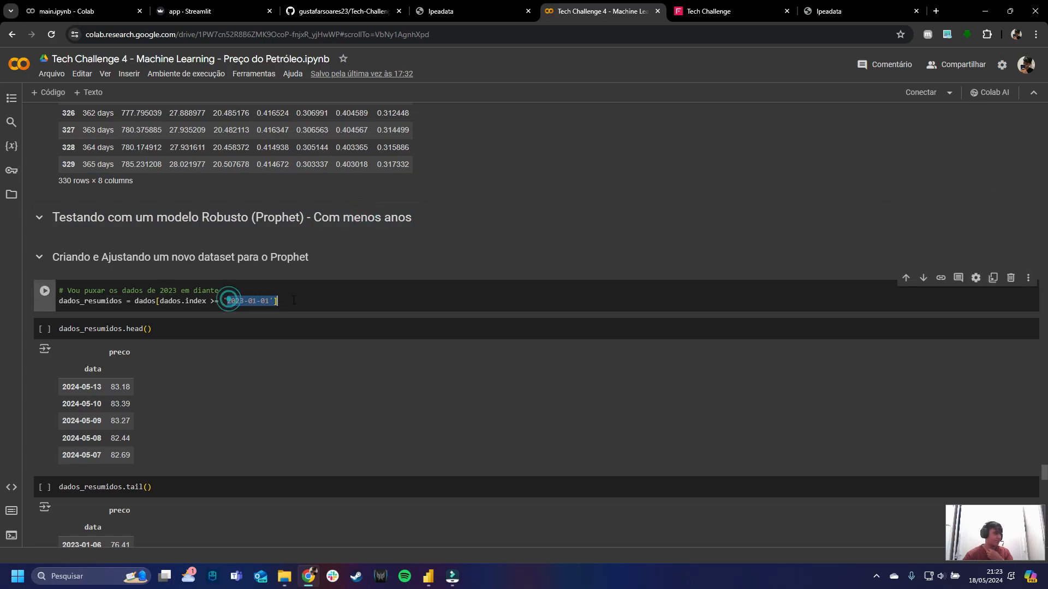
Step: Review the Matplotlib forecast and Plotly code for the data from 2023 onward, and highlight that model's MAPE value
scroll(341, 248, down, 14)
scroll(343, 247, down, 10)
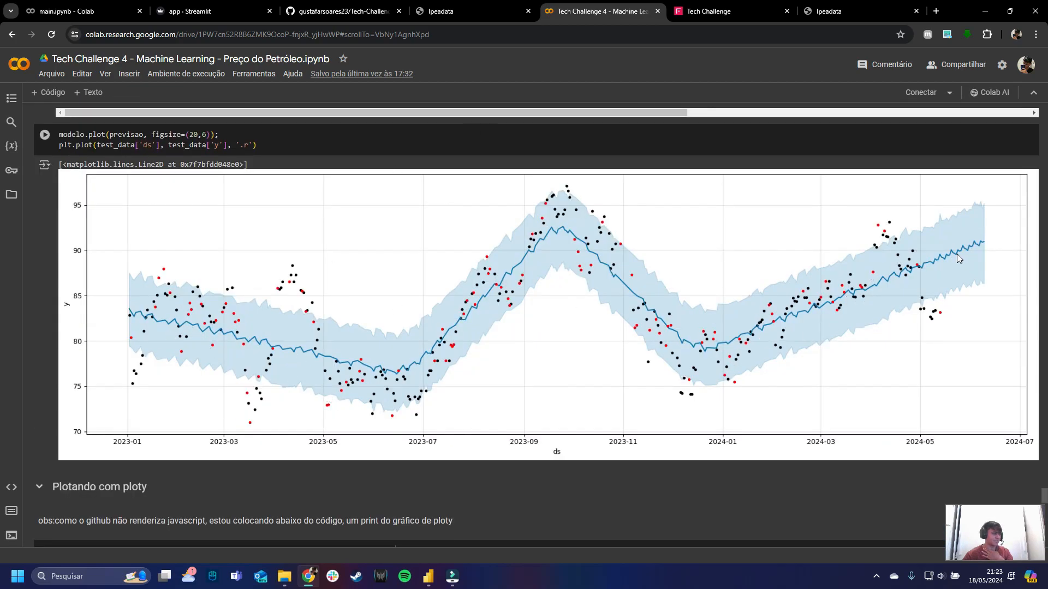
scroll(735, 293, down, 6)
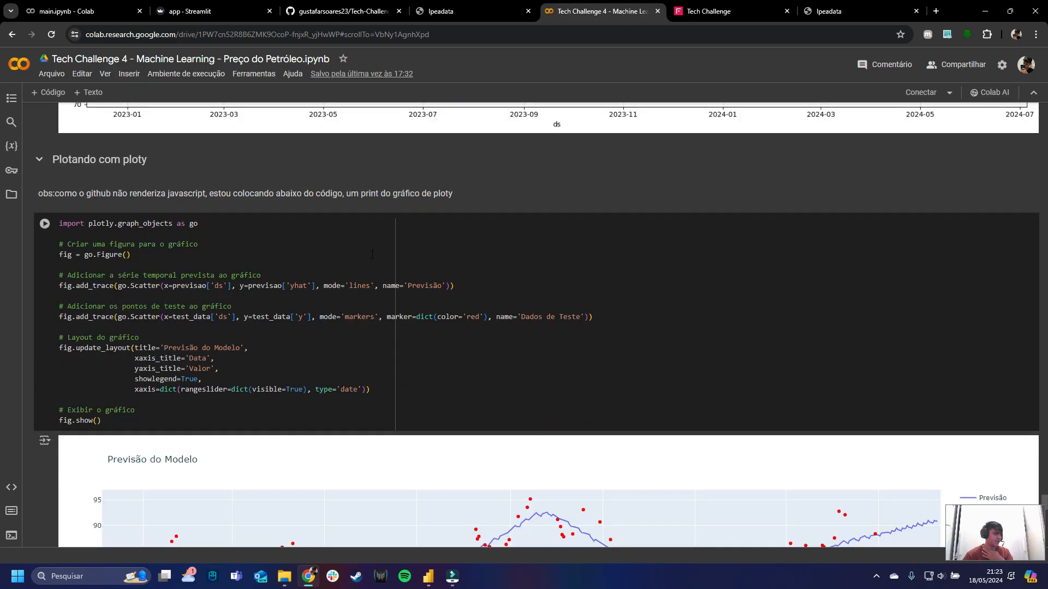
scroll(340, 247, down, 20)
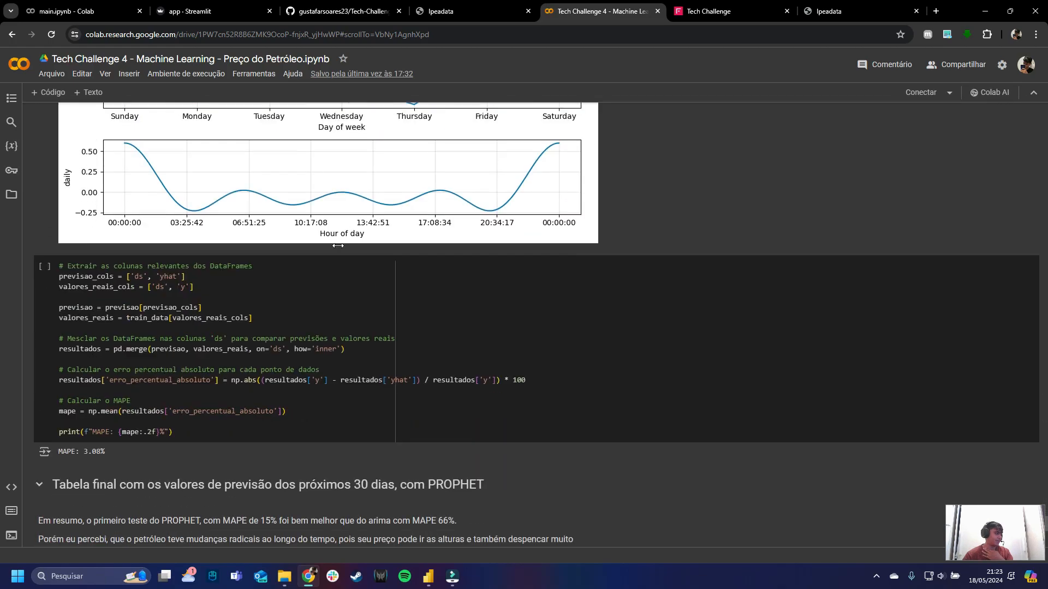
drag(83, 343, 106, 346)
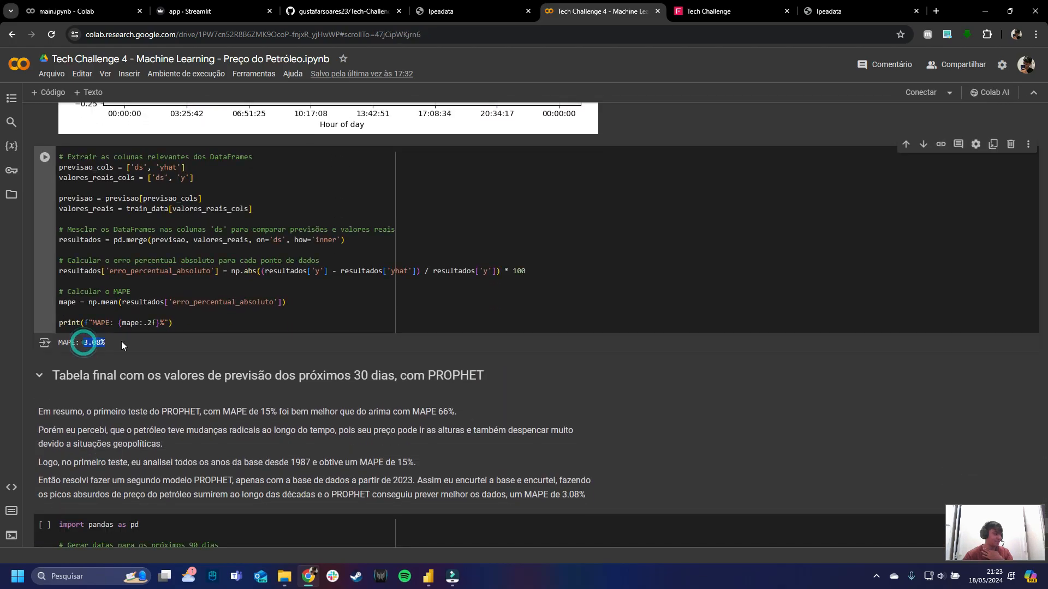
scroll(136, 345, up, 1)
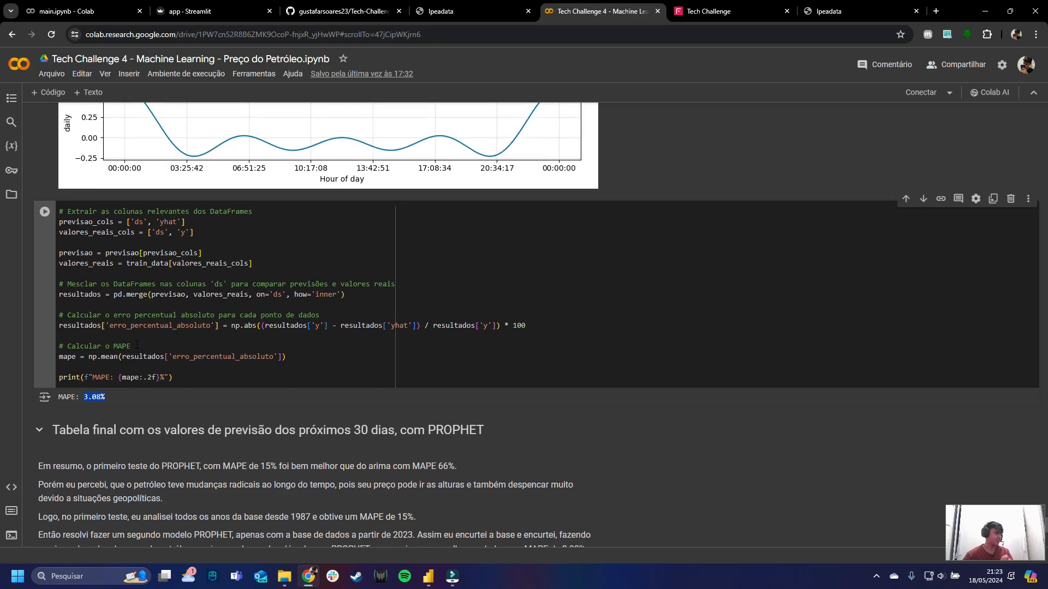
Step: Examine the shorter model's Plotly forecast chart and its trend, weekly and daily decomposition plots
scroll(137, 344, up, 18)
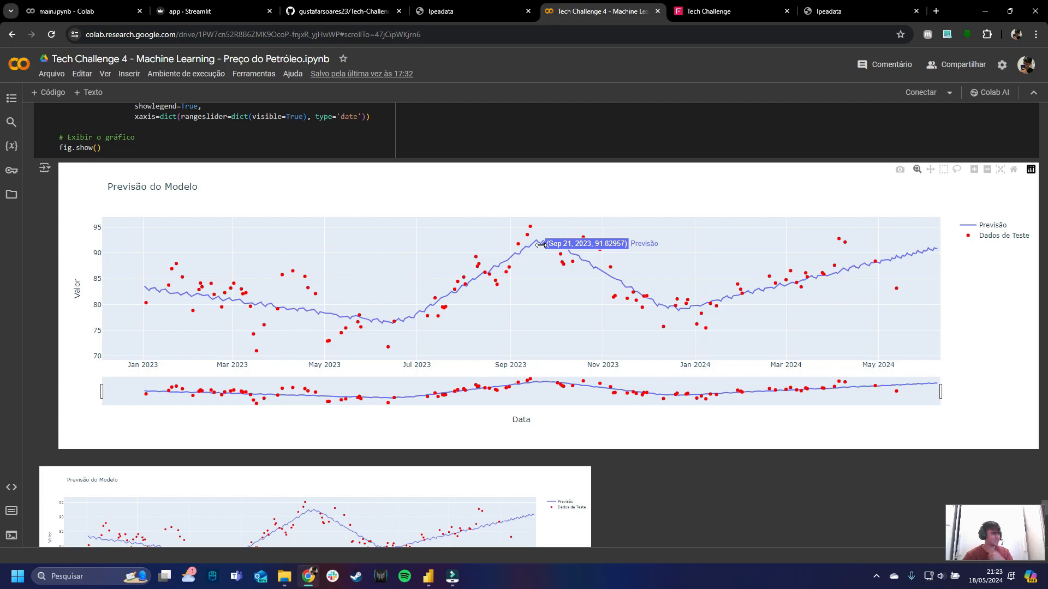
scroll(524, 245, down, 4)
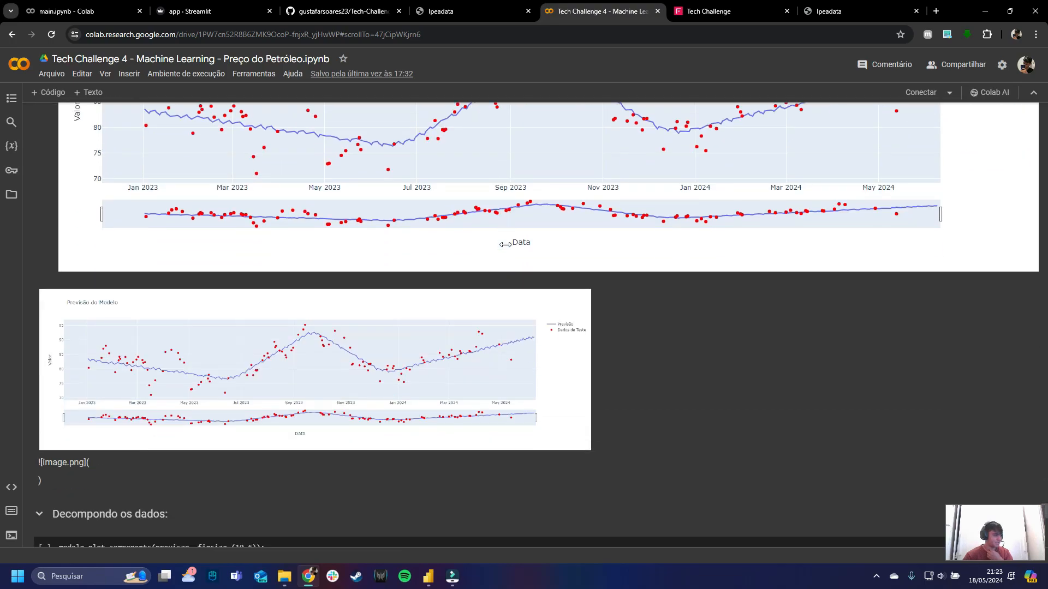
scroll(421, 244, up, 2)
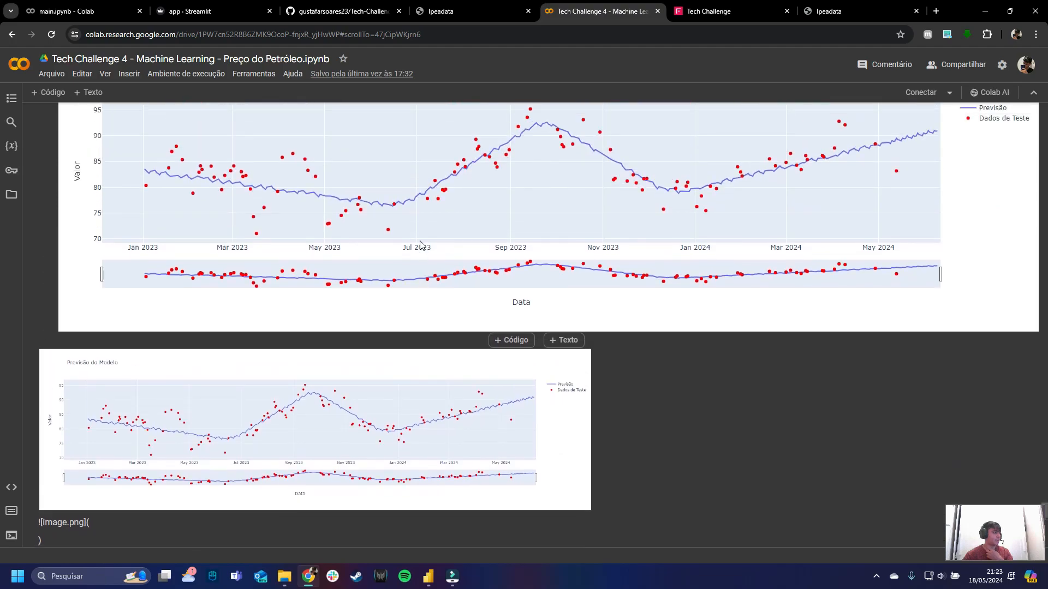
scroll(185, 216, down, 8)
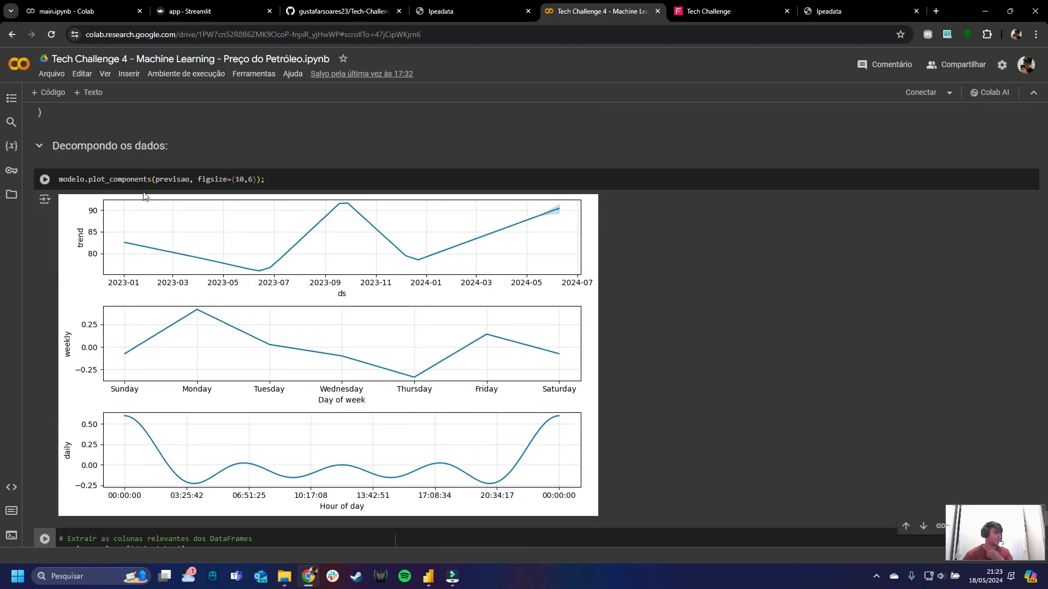
scroll(144, 196, down, 3)
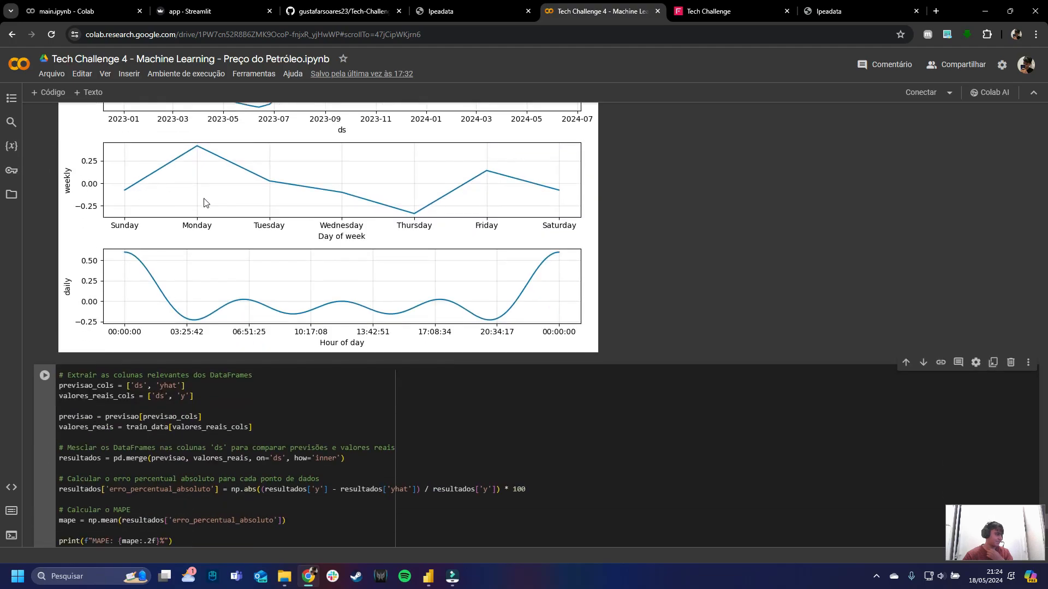
Step: Read the final PROPHET summary comparing the models, and highlight the table of predicted prices for the coming 30 days
scroll(204, 200, down, 5)
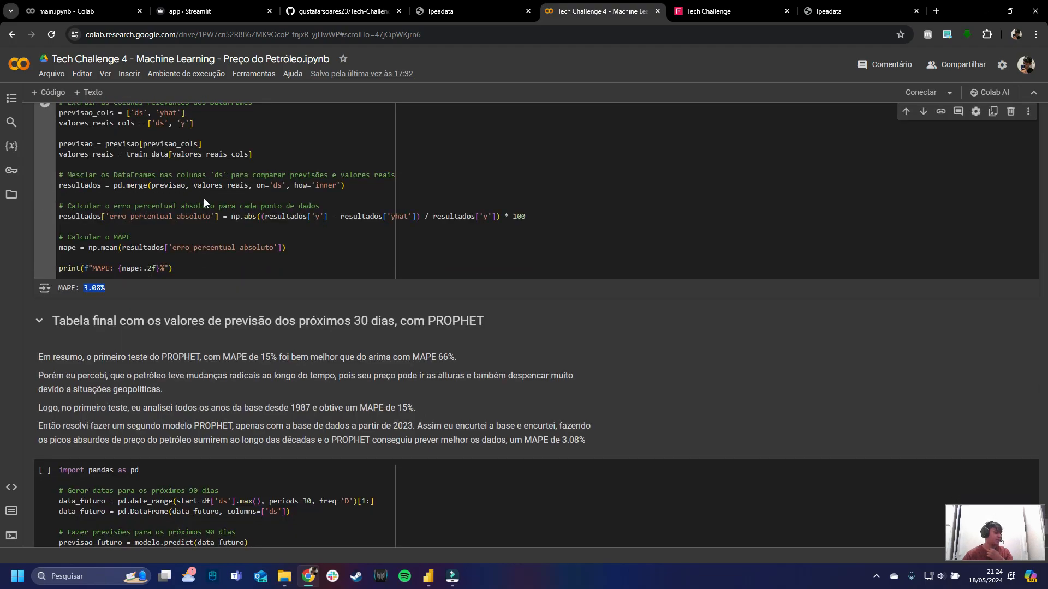
scroll(168, 201, down, 7)
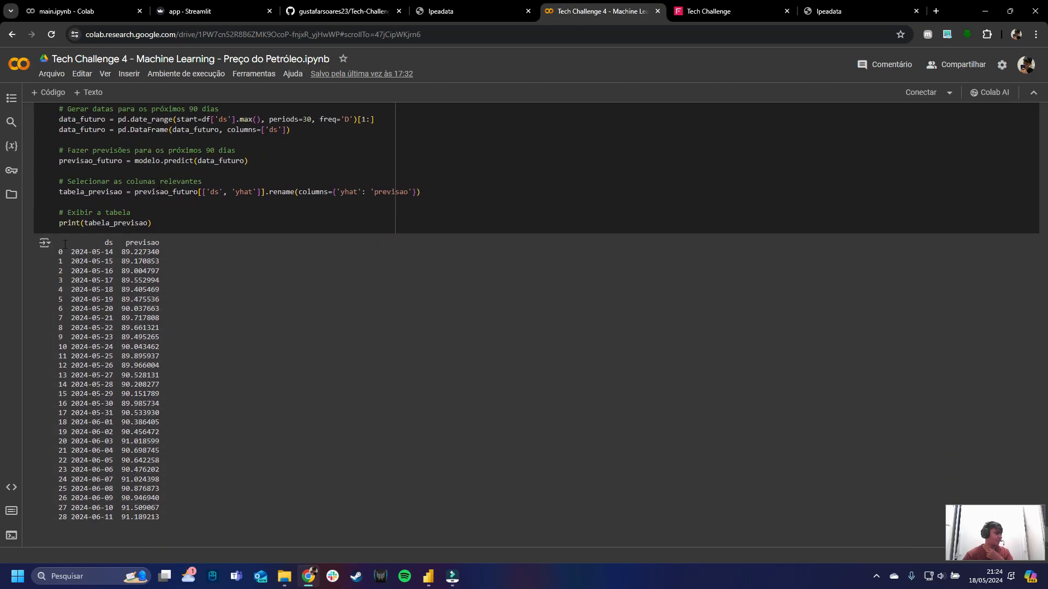
drag(65, 244, 162, 519)
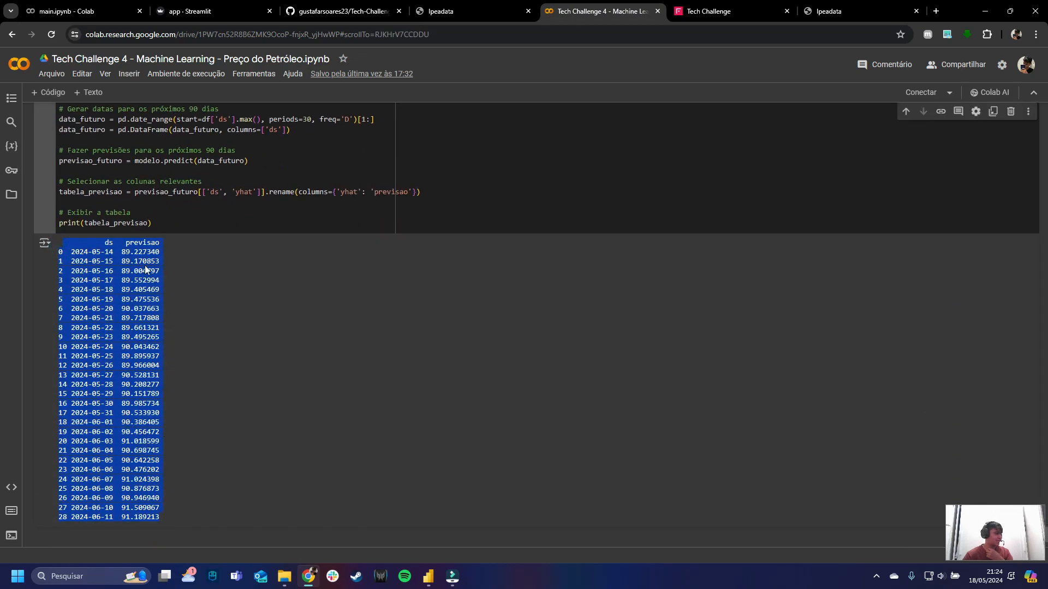
click(125, 258)
drag(92, 242, 166, 511)
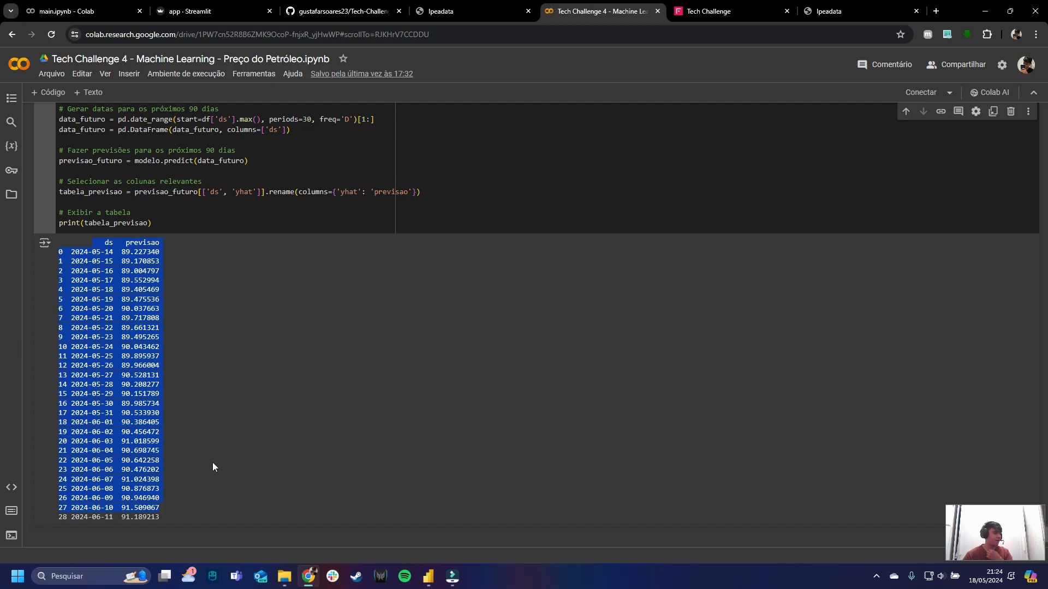
Step: Switch to the Análise Preço do Petróleo dashboard in Power BI and highlight the Brent (FOB) part of its subtitle
click(434, 577)
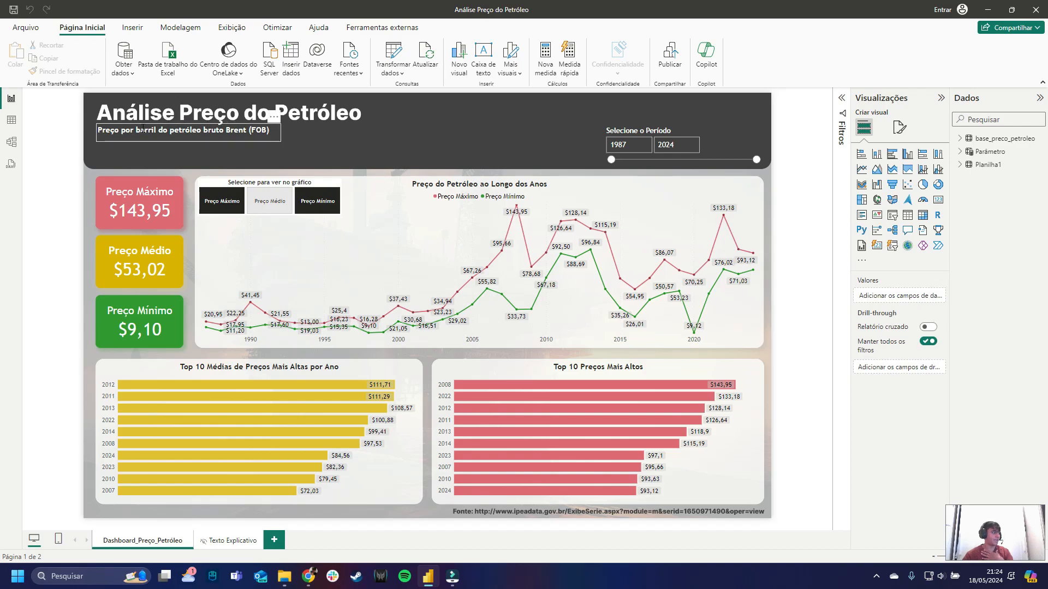
drag(173, 133, 269, 133)
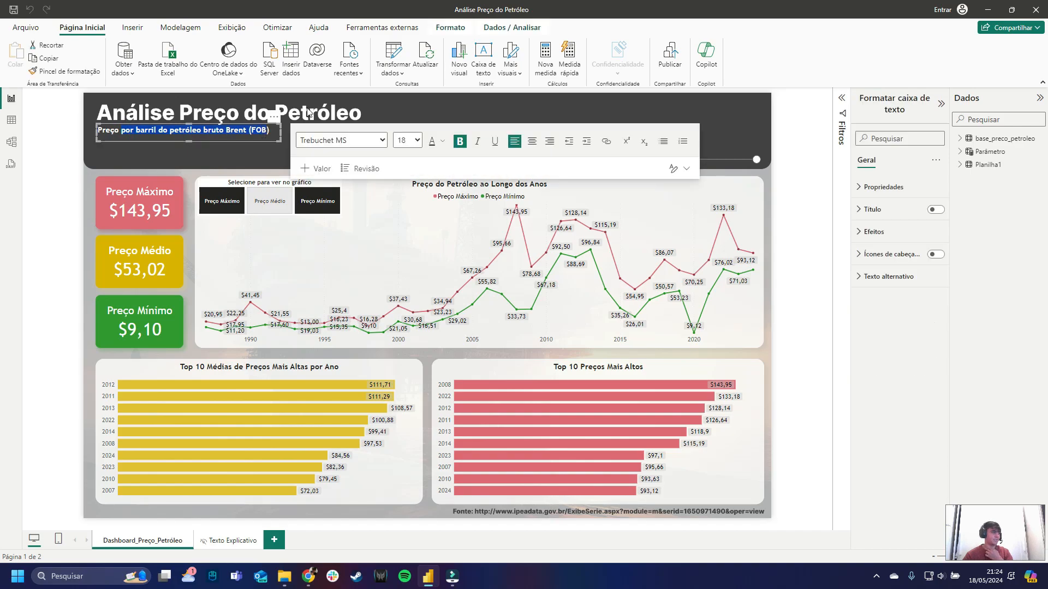
click(256, 156)
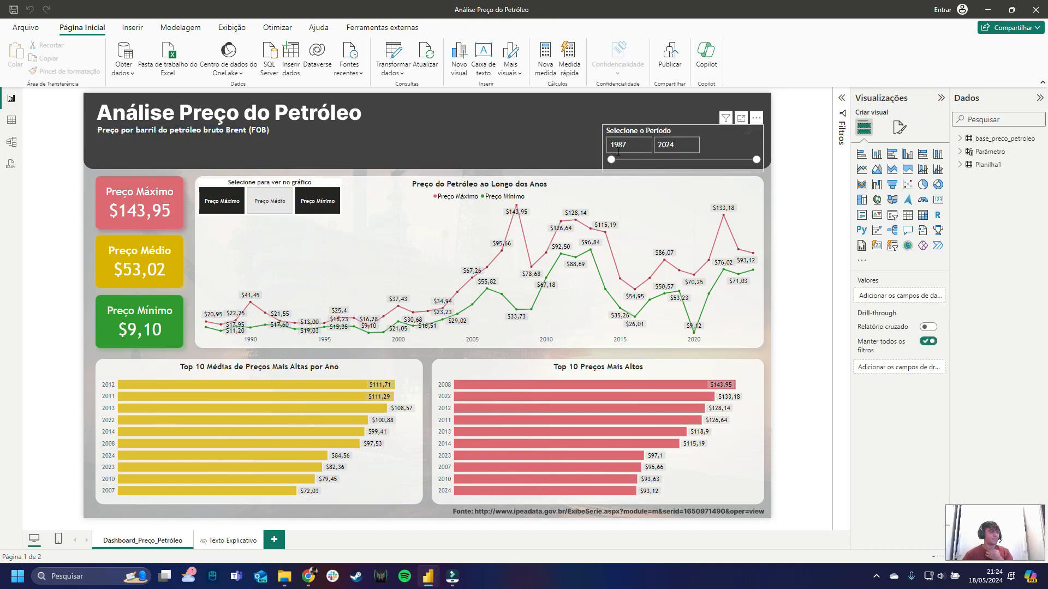
Step: Filter the dashboard period to 2010 through 2024 and show only Preço Máximo in the price-over-time chart
mouse_move(627, 159)
mouse_down()
mouse_move(717, 160)
mouse_move(635, 161)
mouse_up()
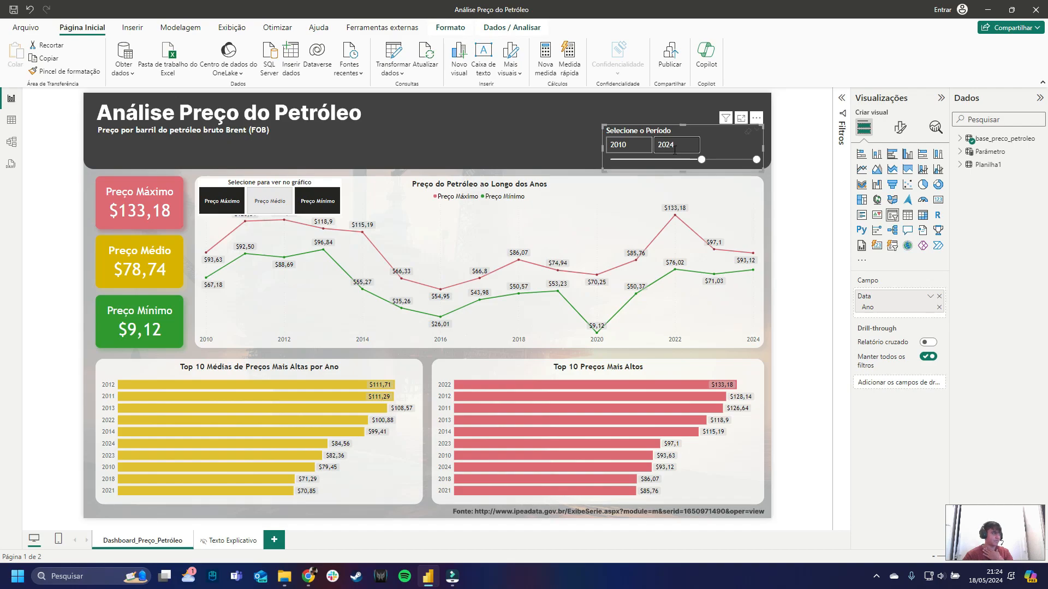
click(214, 208)
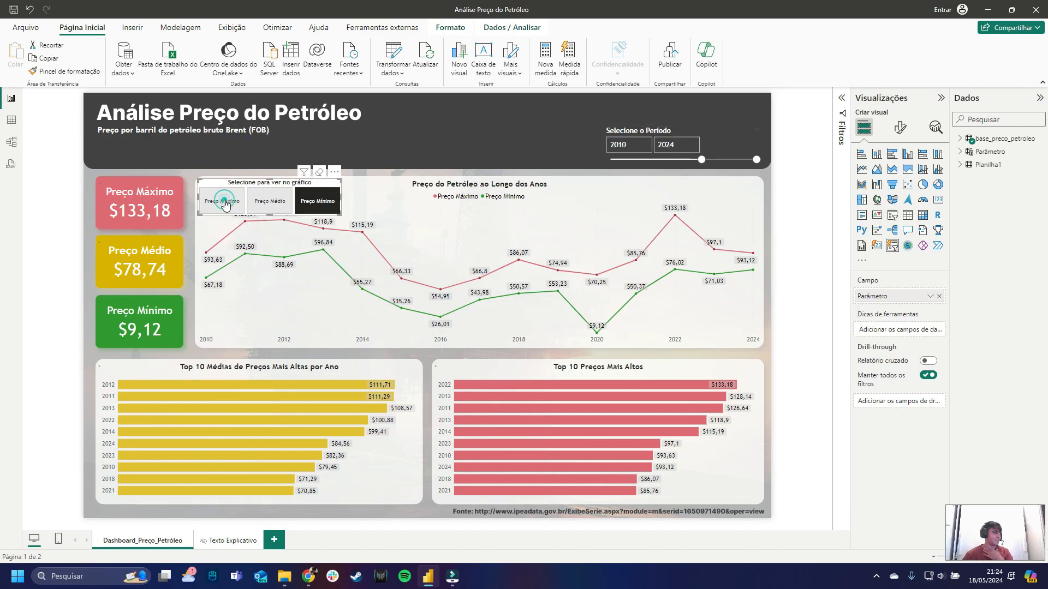
click(224, 204)
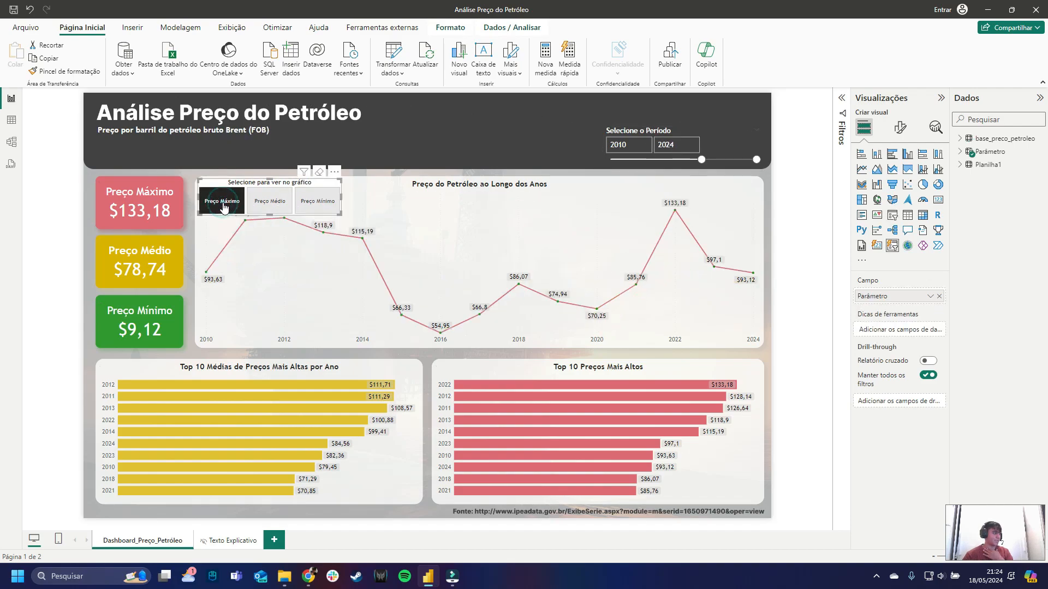
Step: Toggle the price series in the price-over-time chart through different combinations, leaving Preço Máximo and Preço Mínimo selected
click(317, 202)
click(223, 201)
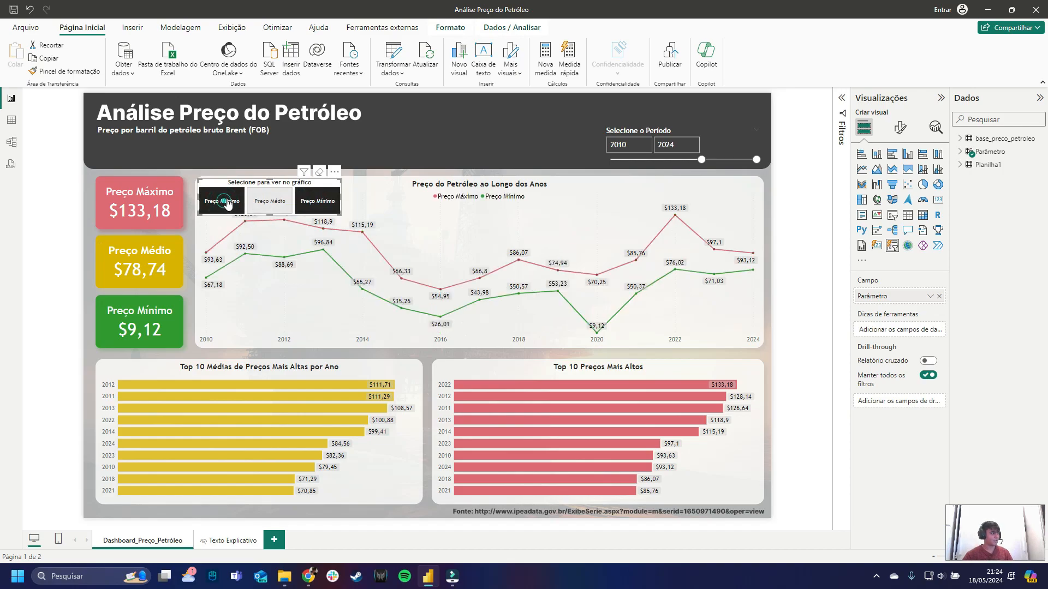
ctrl+click(276, 203)
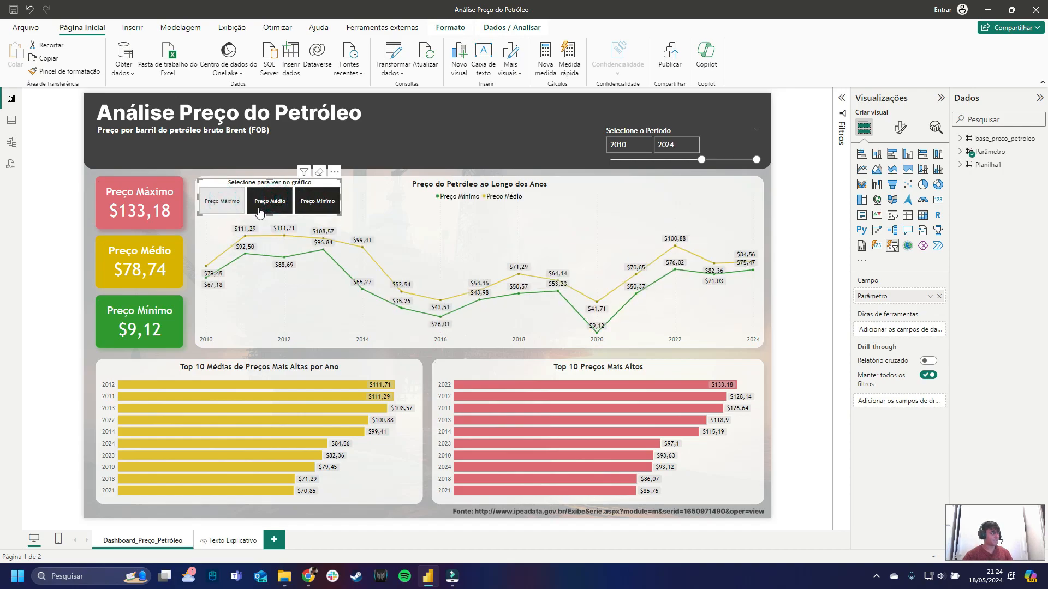
ctrl+click(235, 211)
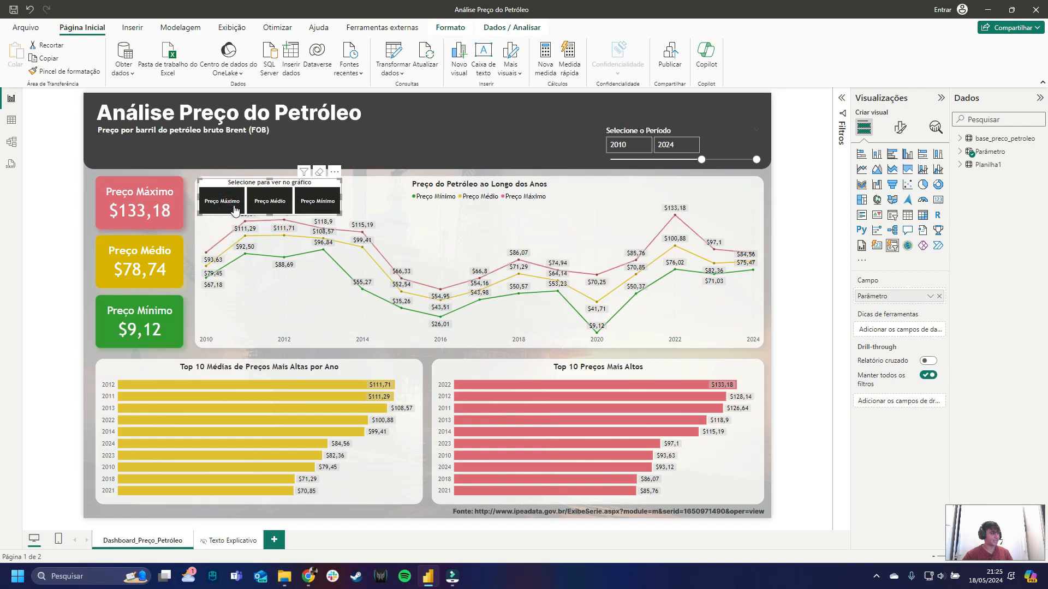
ctrl+click(262, 205)
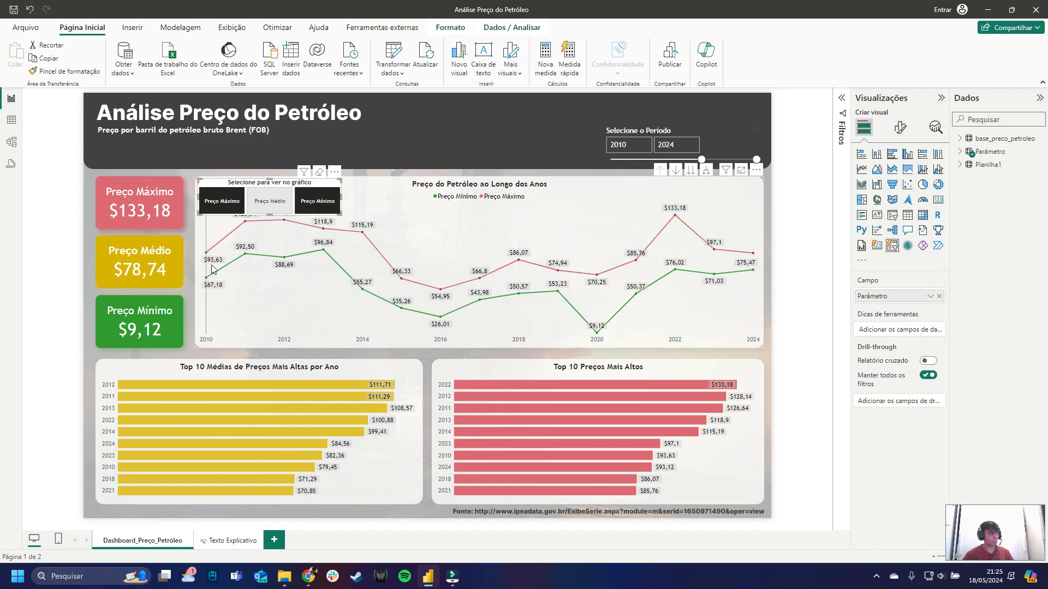
Step: Read the explanations attached to the 2010, 2011 and 2013 points in the price-over-time chart
mouse_move(212, 266)
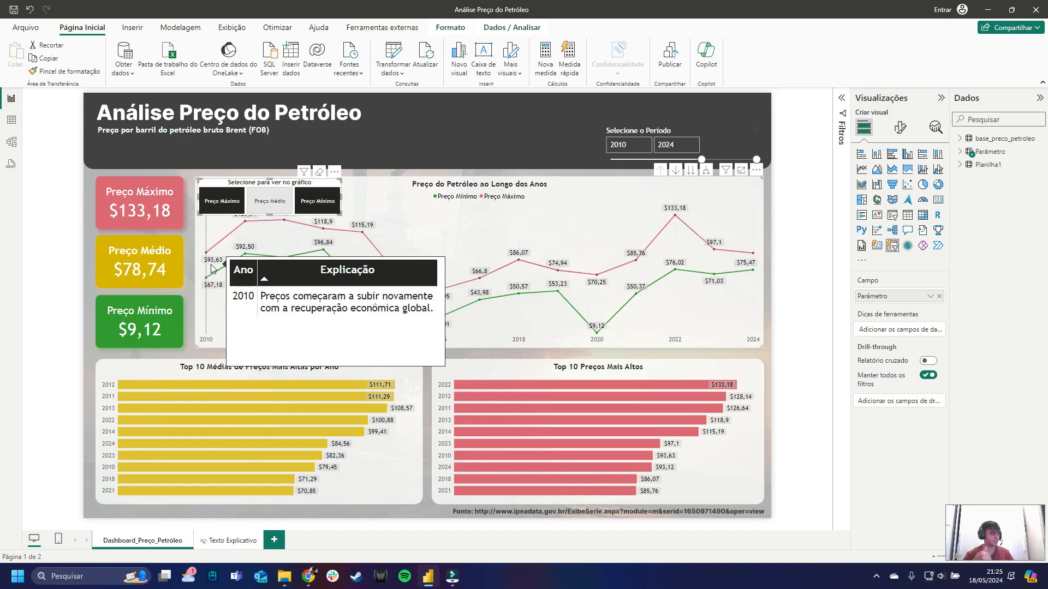
mouse_move(247, 255)
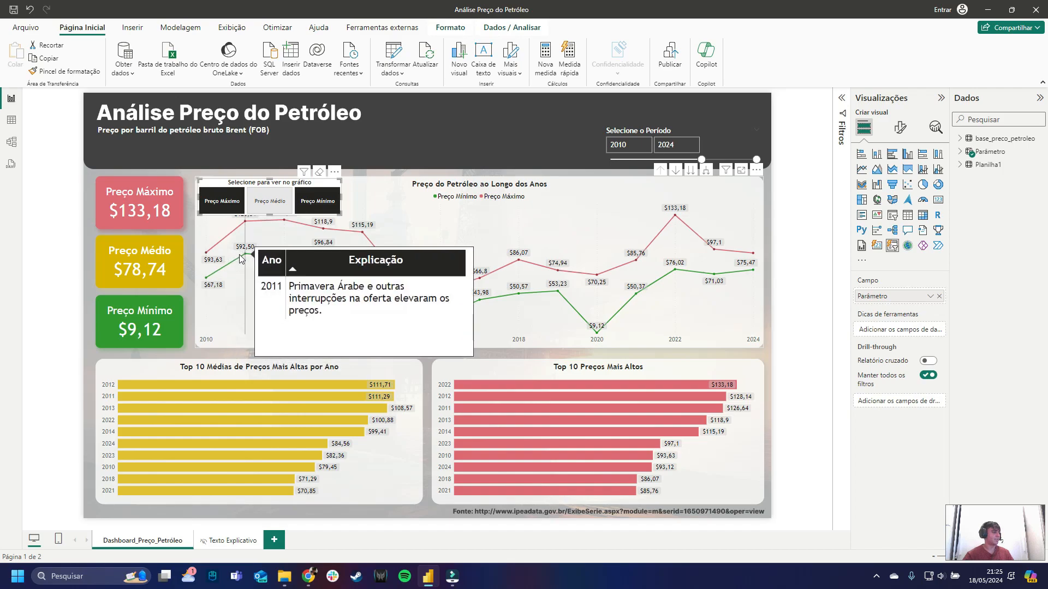
mouse_move(316, 244)
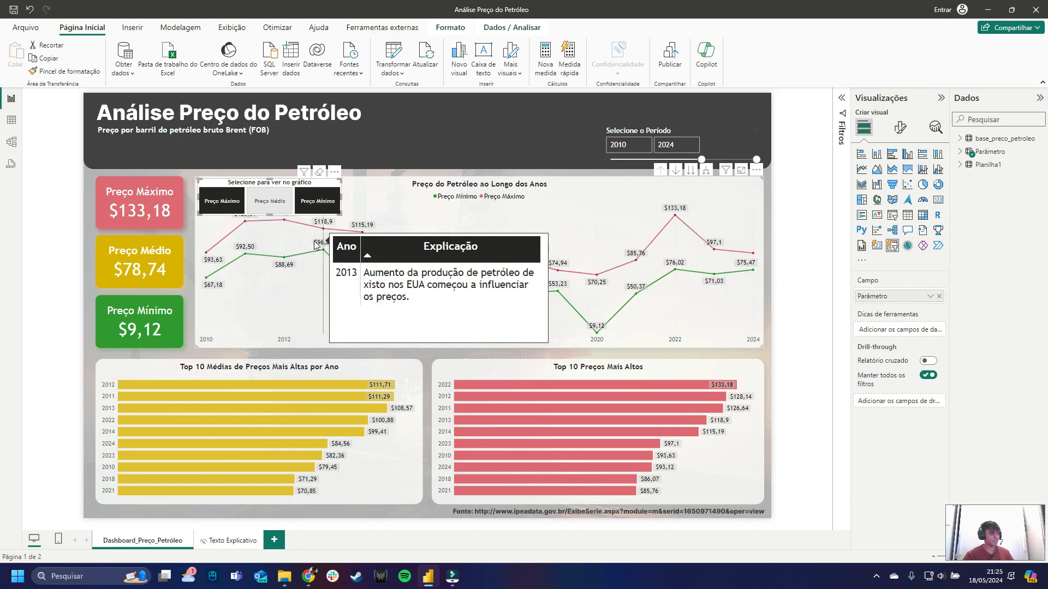
Step: Extend the dashboard period to 1987 through 2024, and review the price chart's yearly explanations, including 2008, and the price cards
drag(701, 159, 611, 160)
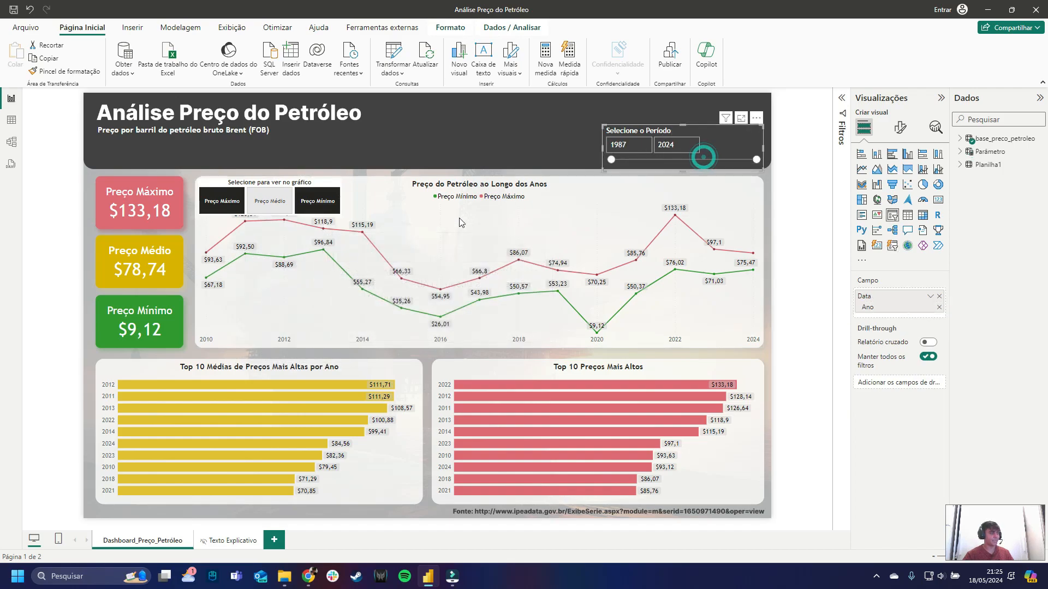
mouse_move(210, 314)
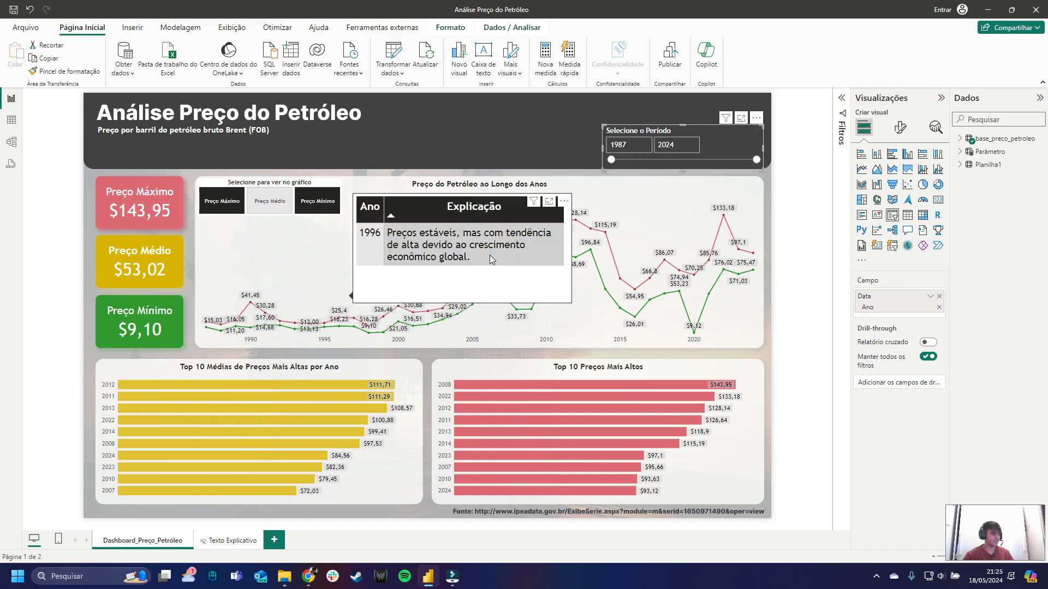
mouse_move(520, 240)
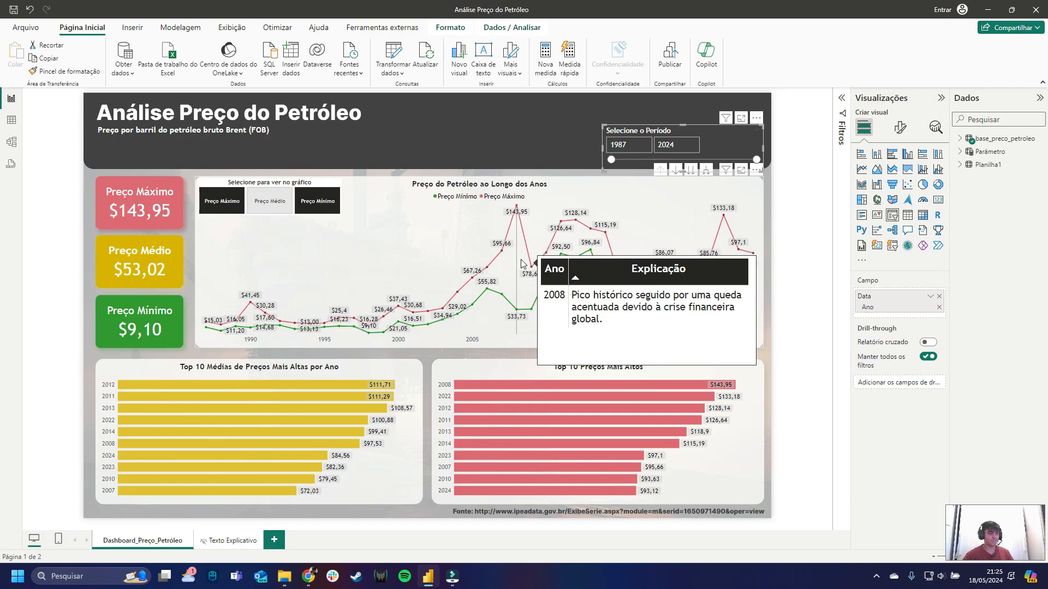
mouse_move(534, 261)
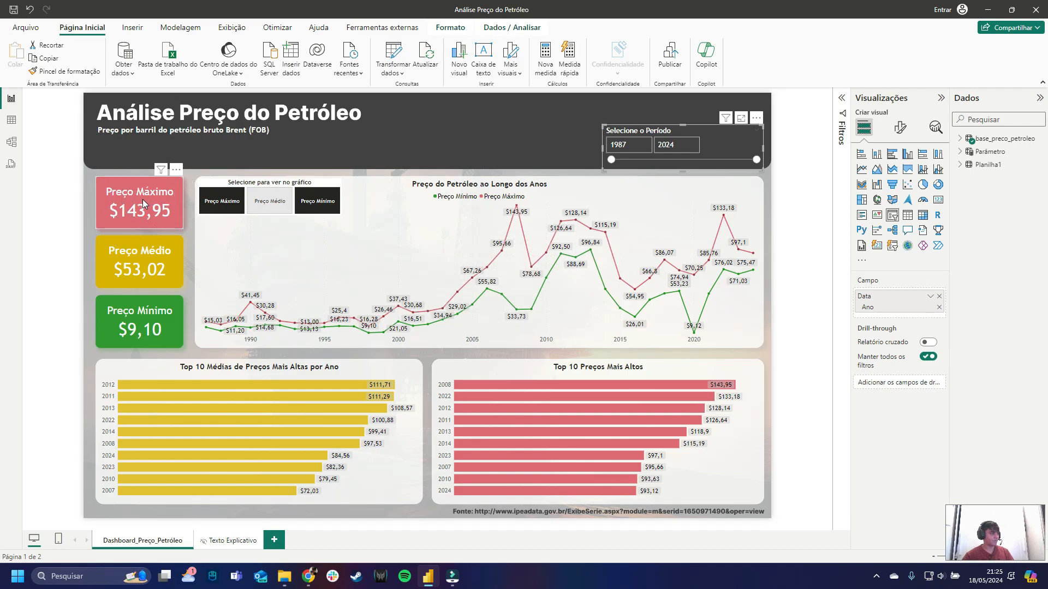
key(ctrl)
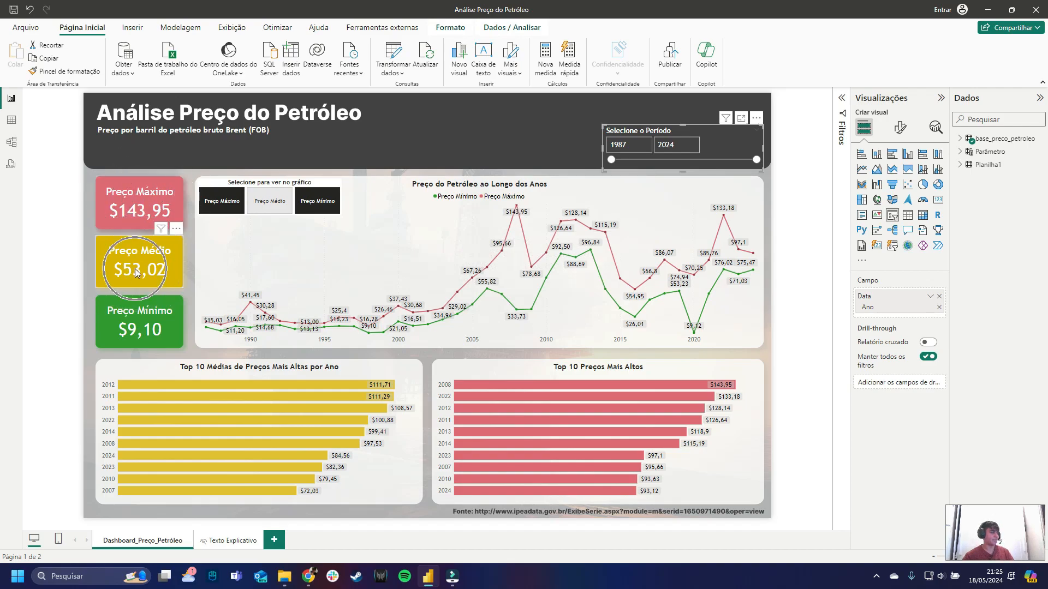
Step: Filter the period to 2009 through 2024 and read the explanations for 2012 in the top averages chart and 2022 in the top prices chart
drag(612, 159, 699, 170)
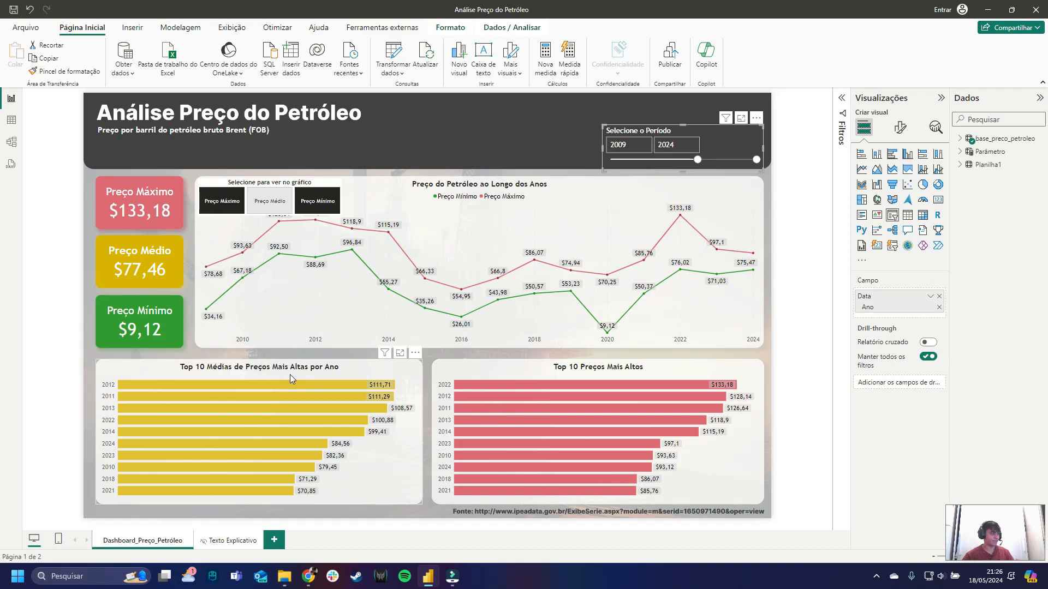
mouse_move(359, 387)
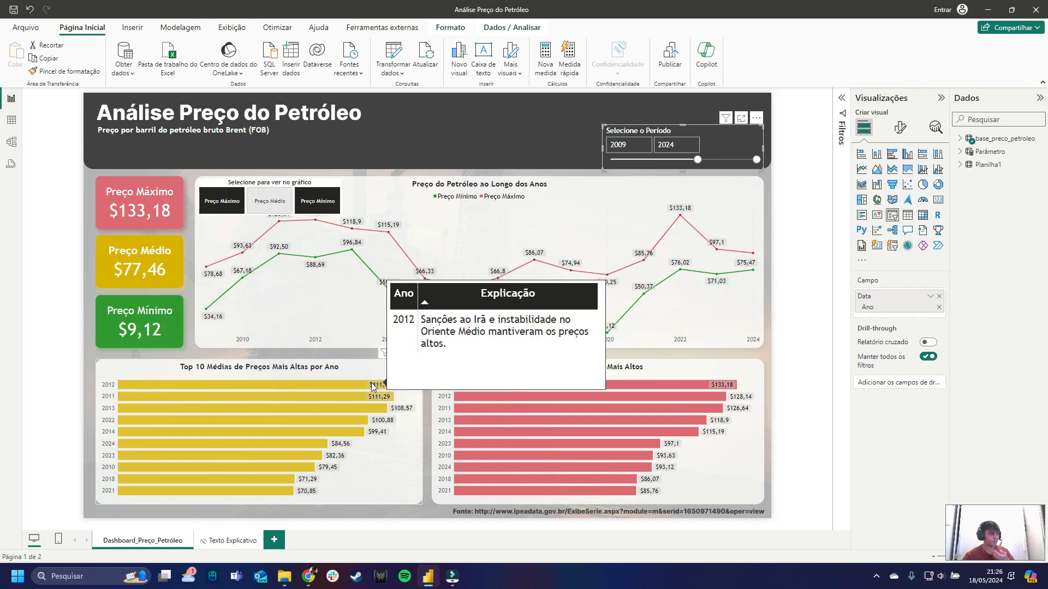
mouse_move(320, 501)
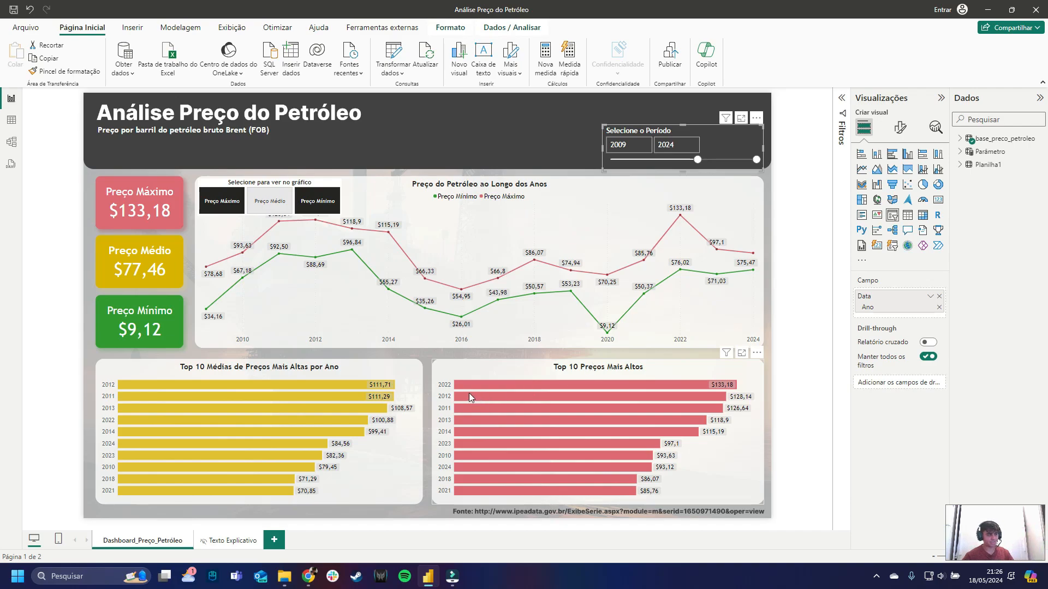
mouse_move(726, 388)
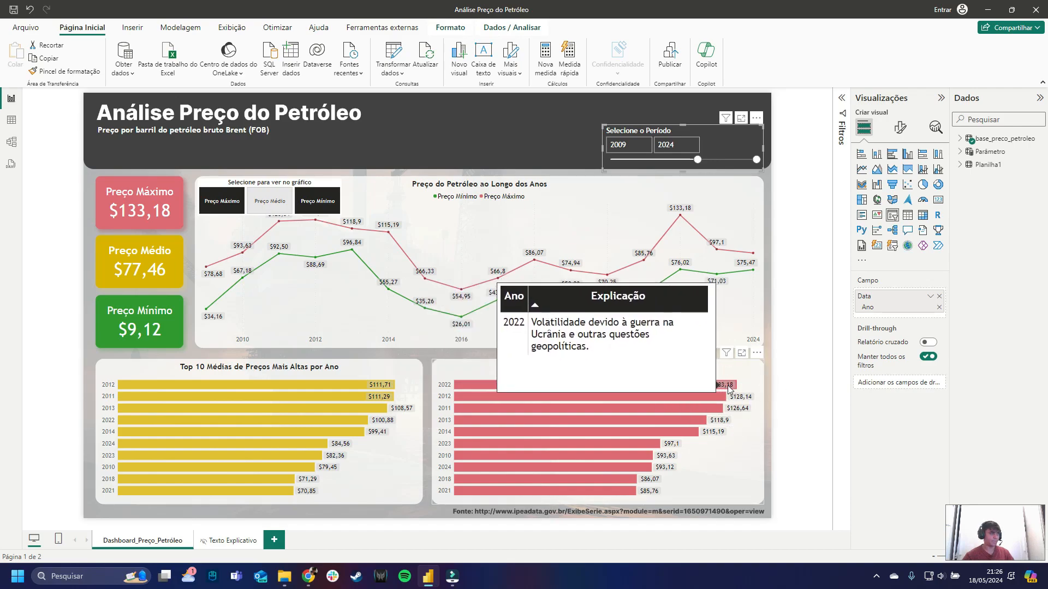
Step: Reset the dashboard period to 1987 through 2024 and switch to the Tech Challenge 4 Colab notebook in Chrome
drag(698, 160, 610, 170)
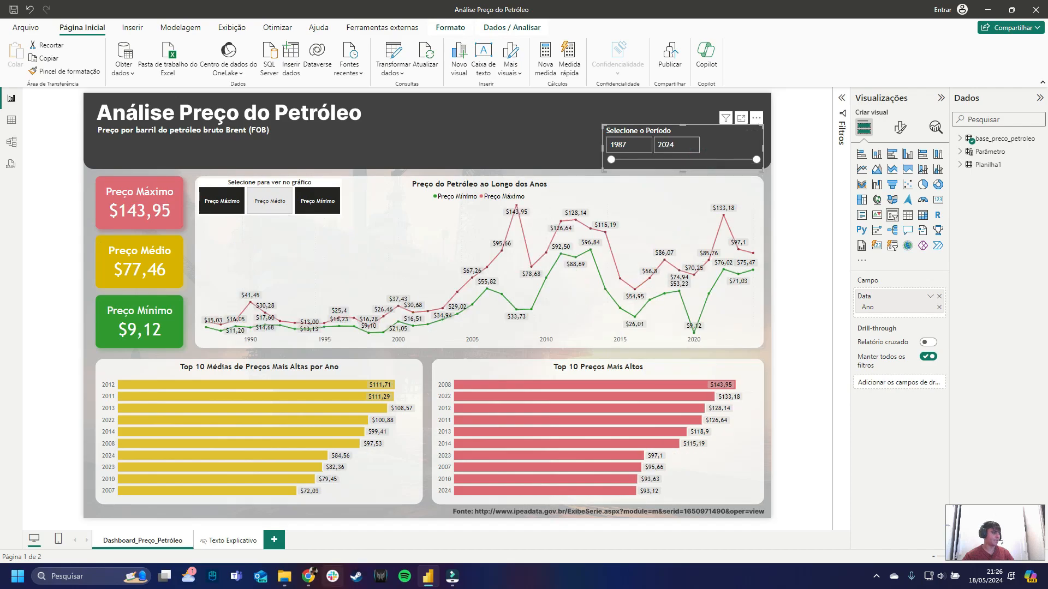
click(308, 577)
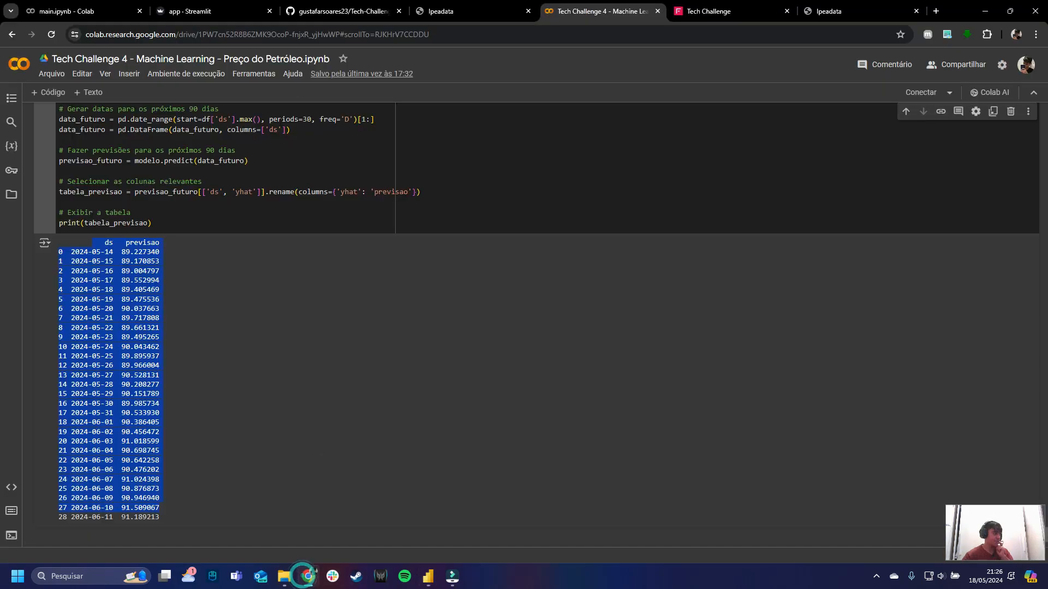